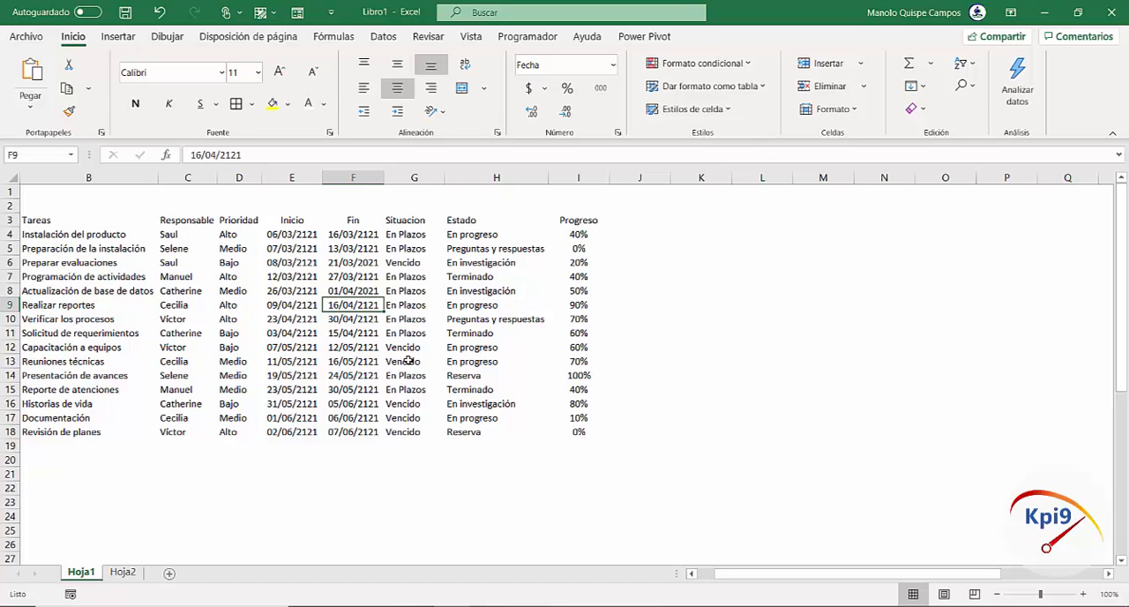
Convert the task list in A3:I18 into a table with headers
{"action": "left_click", "coordinate": [304, 321]}
{"action": "left_click", "coordinate": [141, 294]}
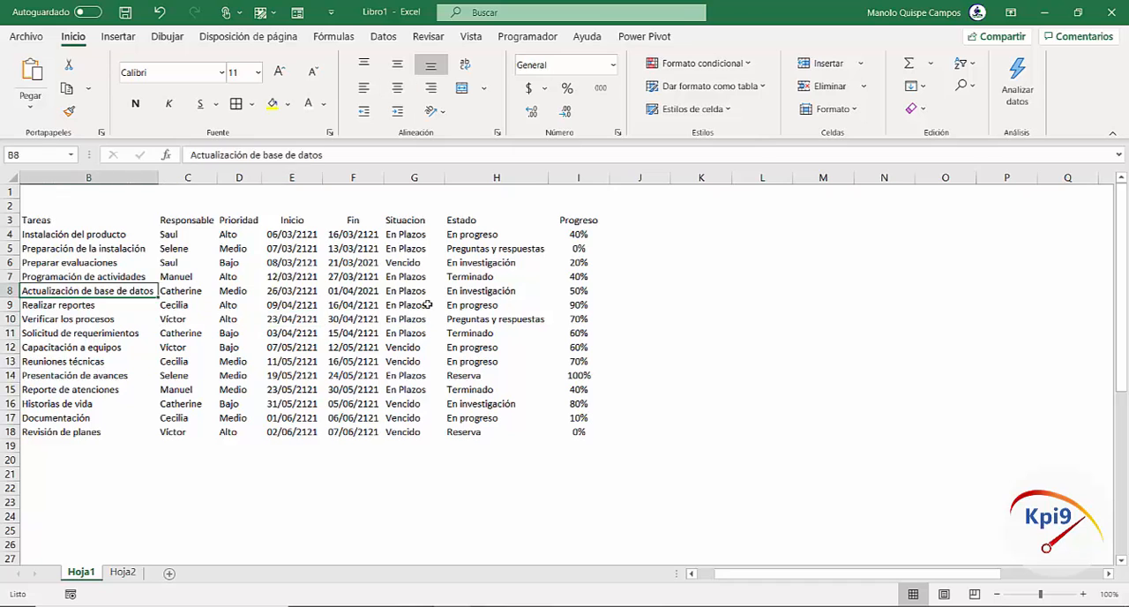
{"action": "left_click", "coordinate": [413, 306]}
{"action": "left_click", "coordinate": [117, 37]}
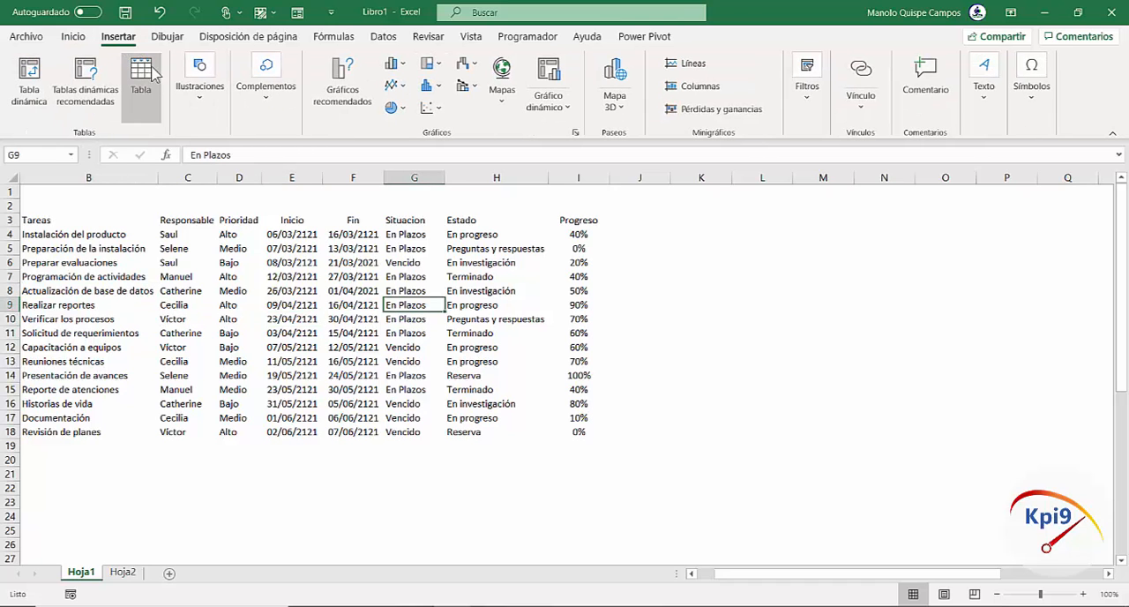
{"action": "left_click", "coordinate": [144, 75]}
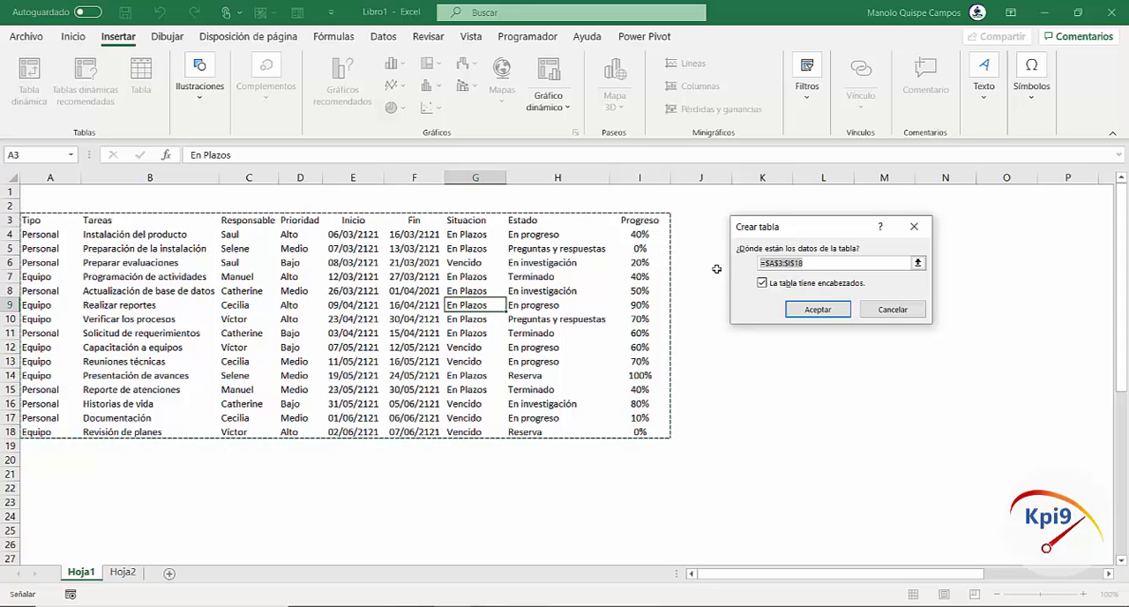
{"action": "left_click", "coordinate": [817, 309]}
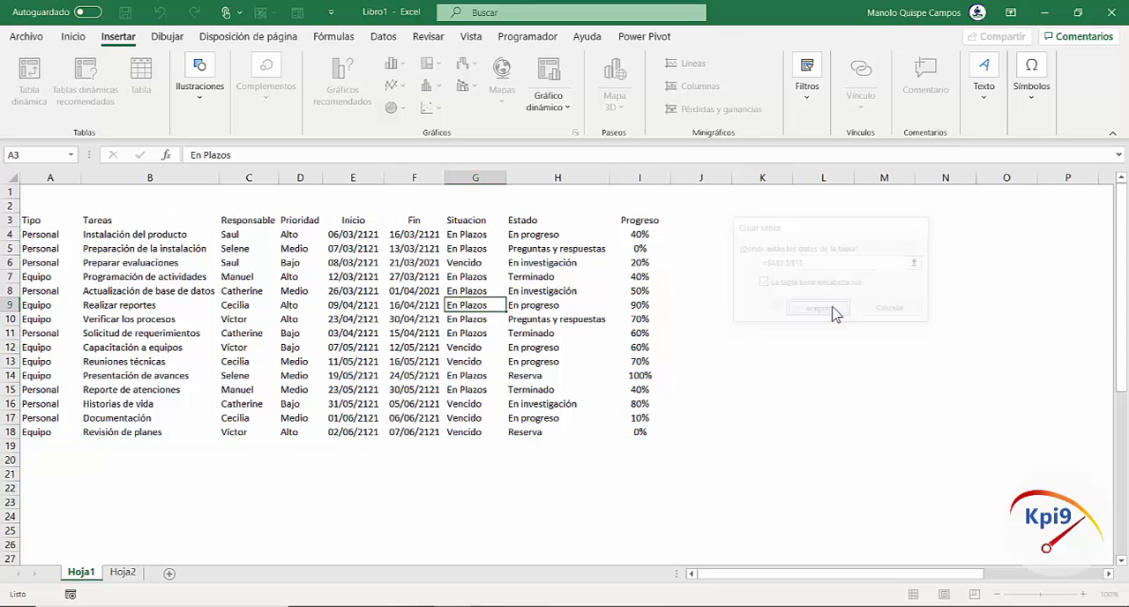
{"action": "left_click", "coordinate": [464, 321]}
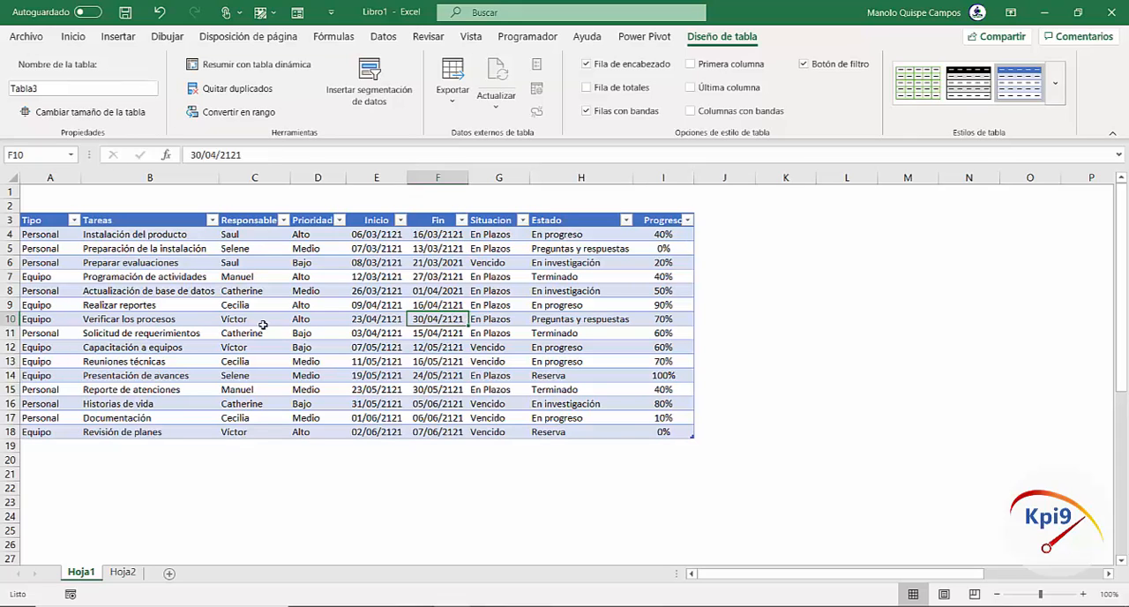
Rename the task table as Data
{"action": "left_click", "coordinate": [145, 277]}
{"action": "left_click", "coordinate": [490, 303]}
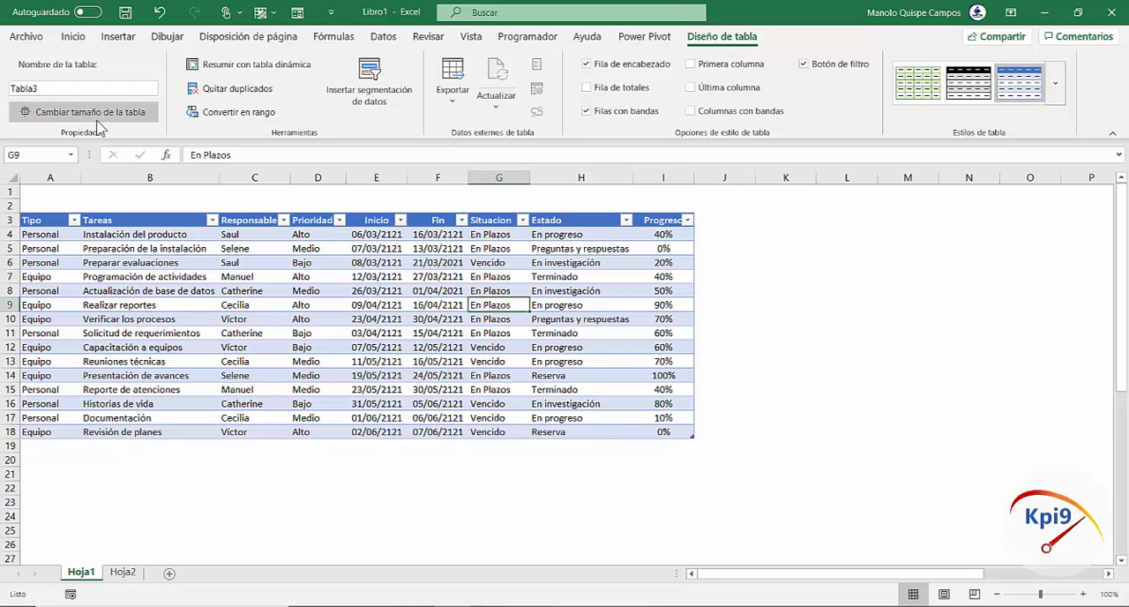
{"action": "left_click", "coordinate": [82, 89]}
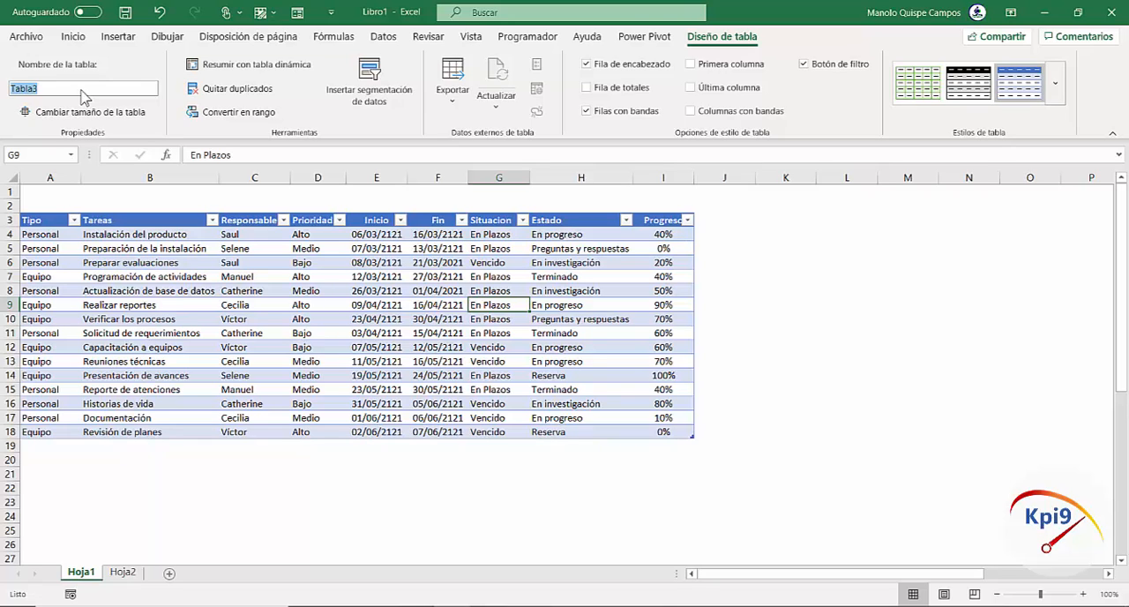
{"action": "type", "text": "Data"}
{"action": "left_click", "coordinate": [164, 375]}
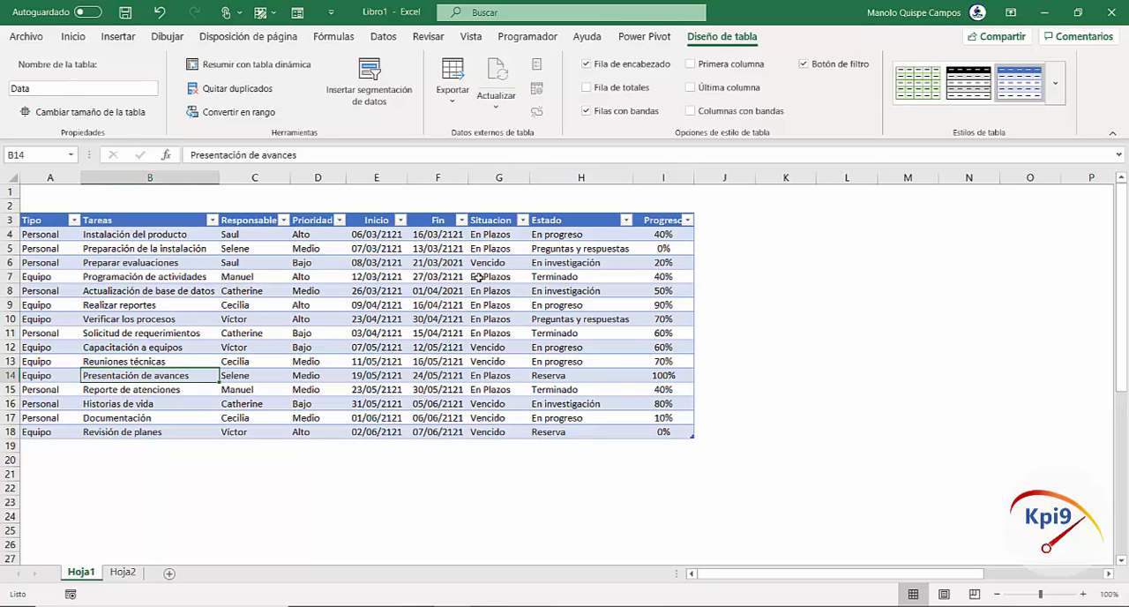
Apply the light table style with black header lines and grey banded rows to the Data table
{"action": "left_click", "coordinate": [1055, 83]}
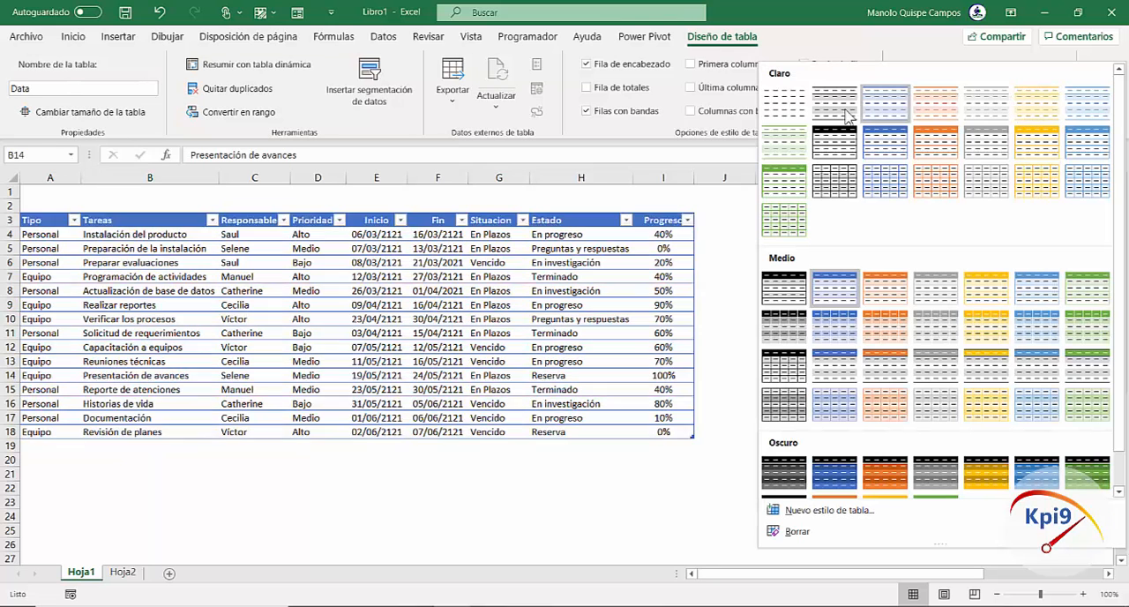
{"action": "left_click", "coordinate": [845, 113]}
{"action": "left_click", "coordinate": [578, 319]}
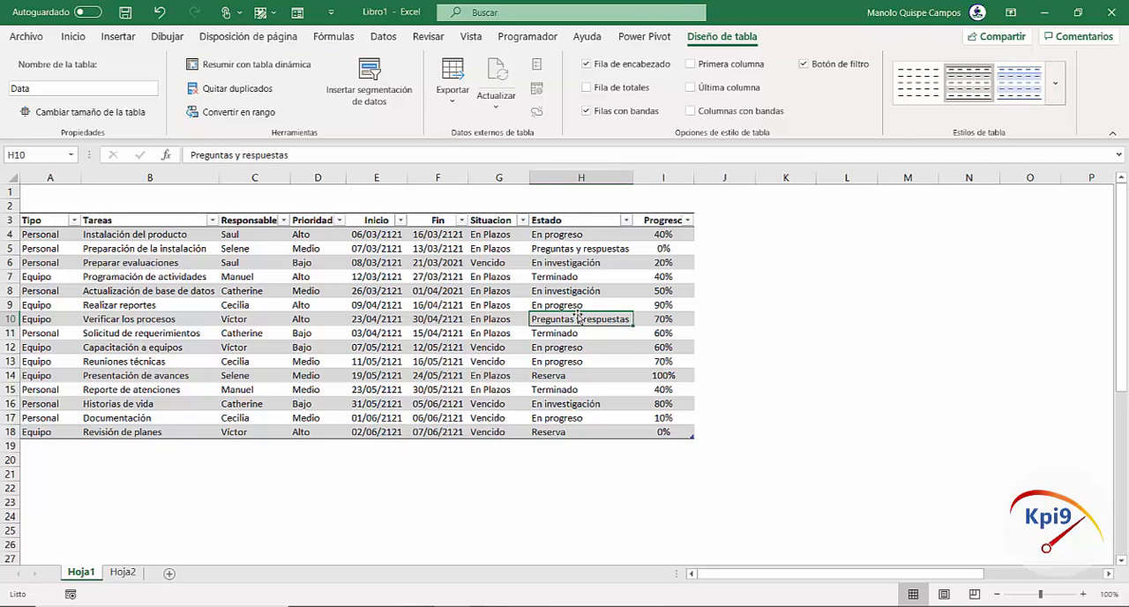
{"action": "left_click", "coordinate": [310, 307]}
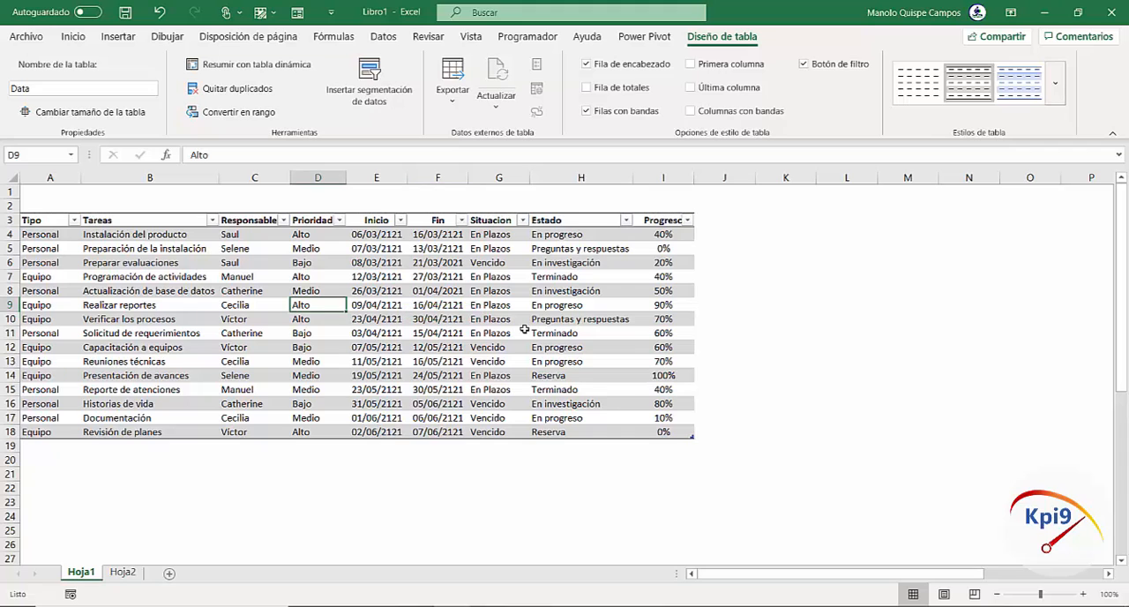
{"action": "left_click", "coordinate": [429, 318]}
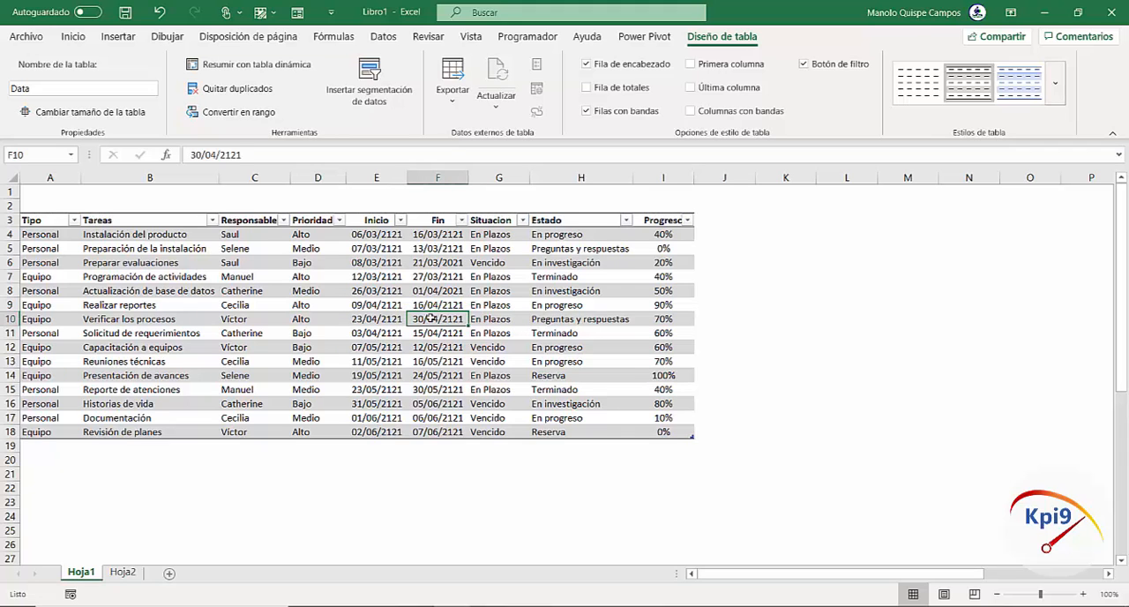
Create named ranges from the whole Data table including its headers, taking the names from the top row only
{"action": "left_click", "coordinate": [343, 40]}
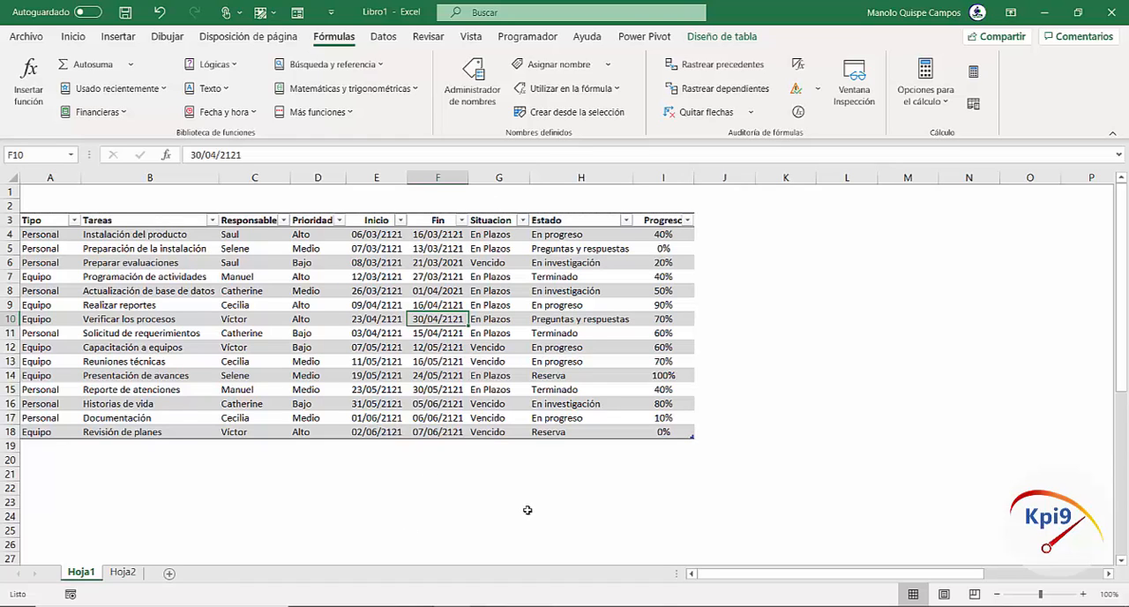
{"action": "left_click", "coordinate": [266, 303]}
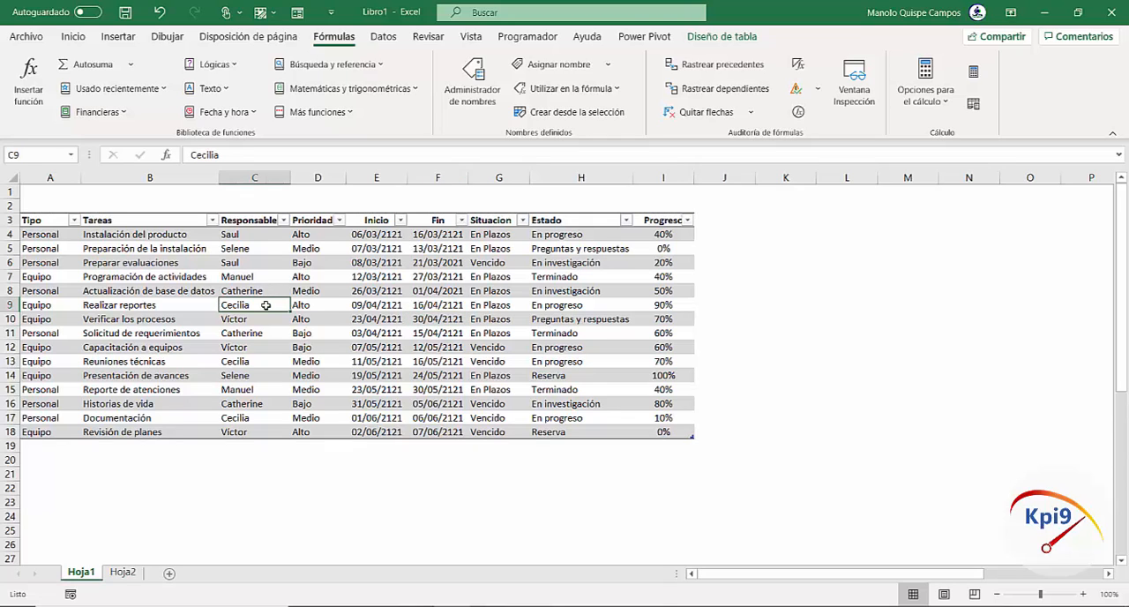
{"action": "left_click", "coordinate": [486, 305]}
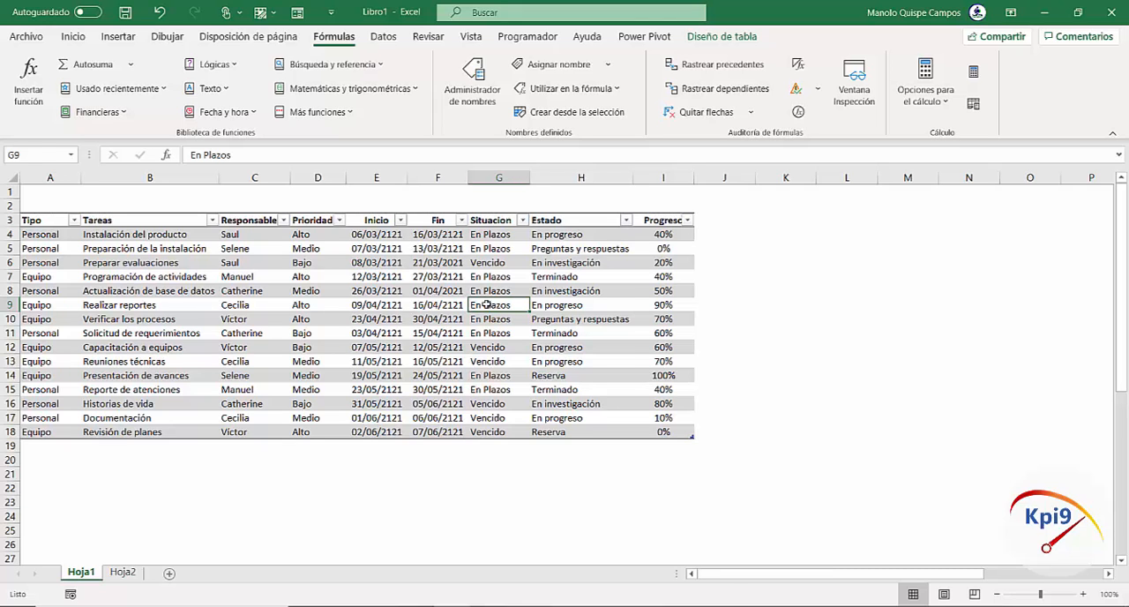
{"action": "key", "text": "ctrl+a"}
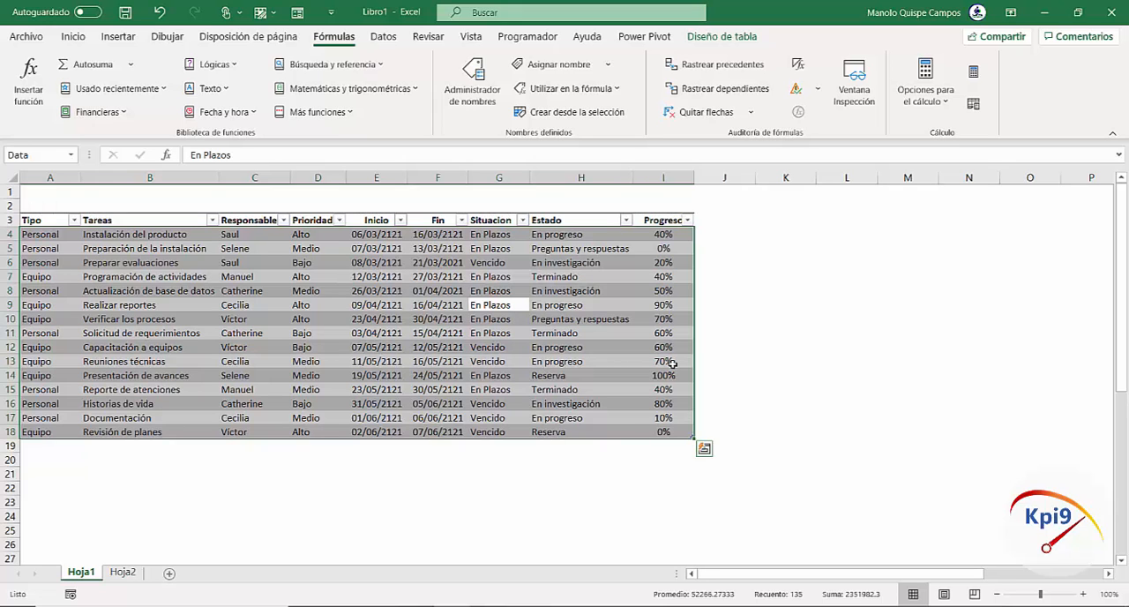
{"action": "left_click", "coordinate": [303, 305]}
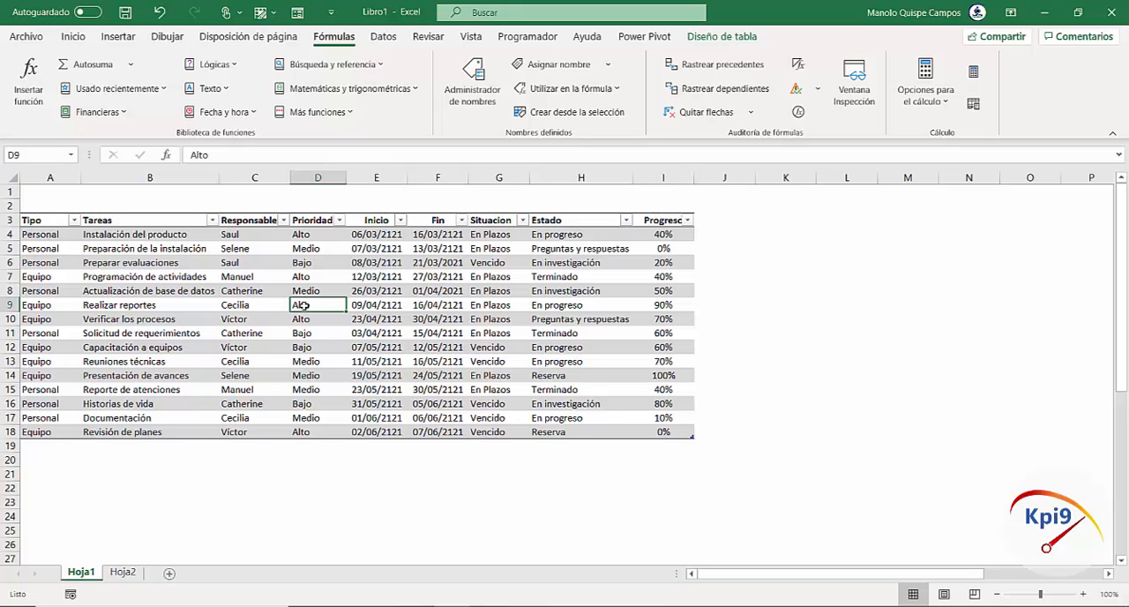
{"action": "key", "text": "ctrl+a"}
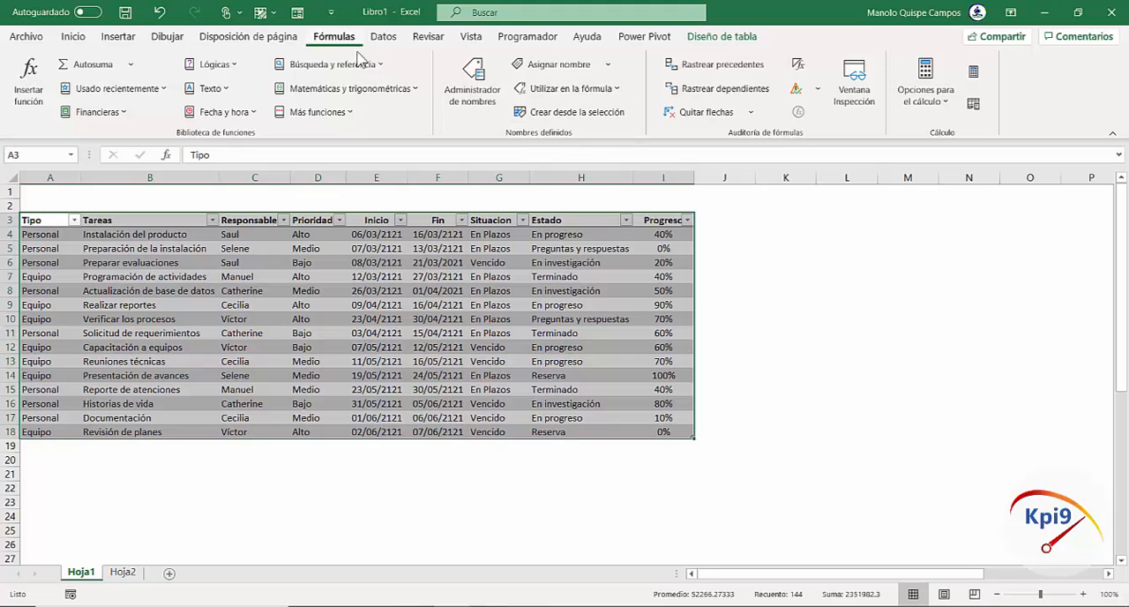
{"action": "left_click", "coordinate": [564, 119]}
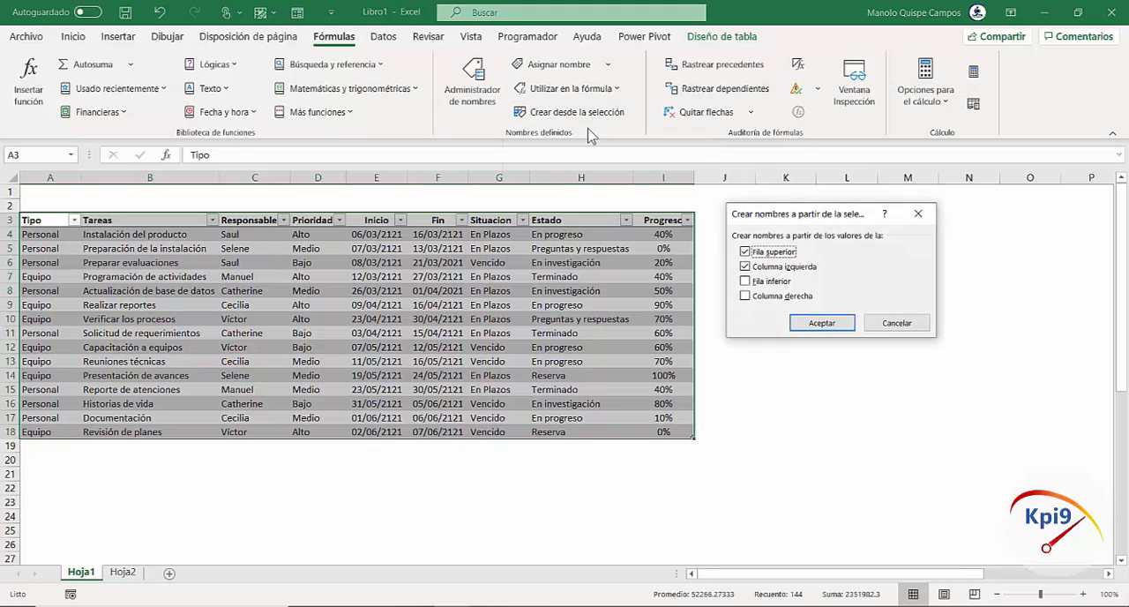
{"action": "left_click_drag", "start_coordinate": [769, 221], "coordinate": [748, 216]}
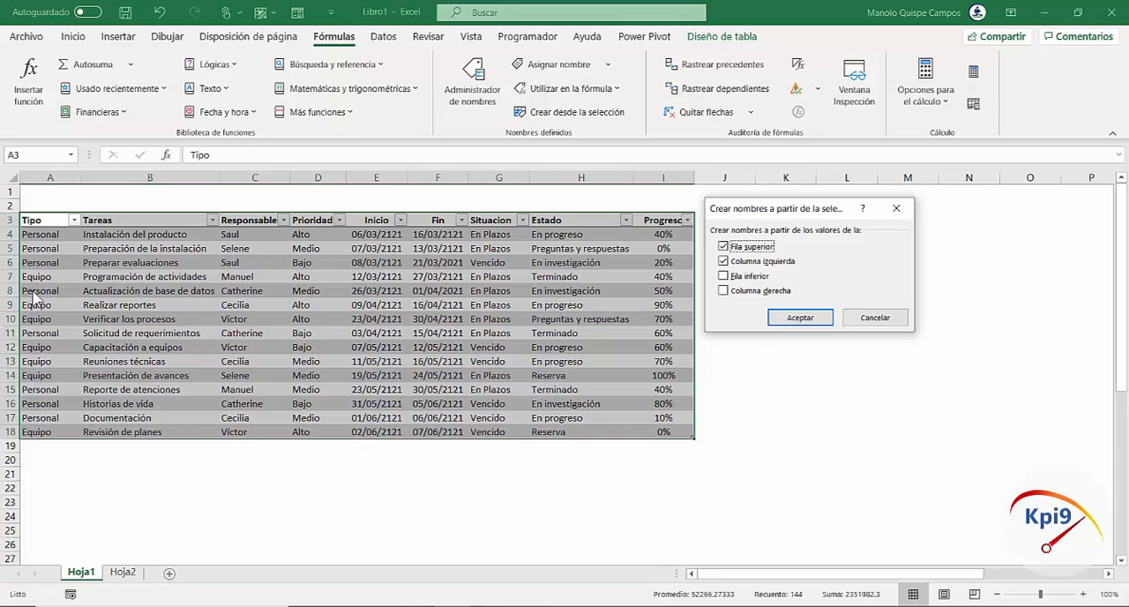
{"action": "left_click", "coordinate": [724, 262]}
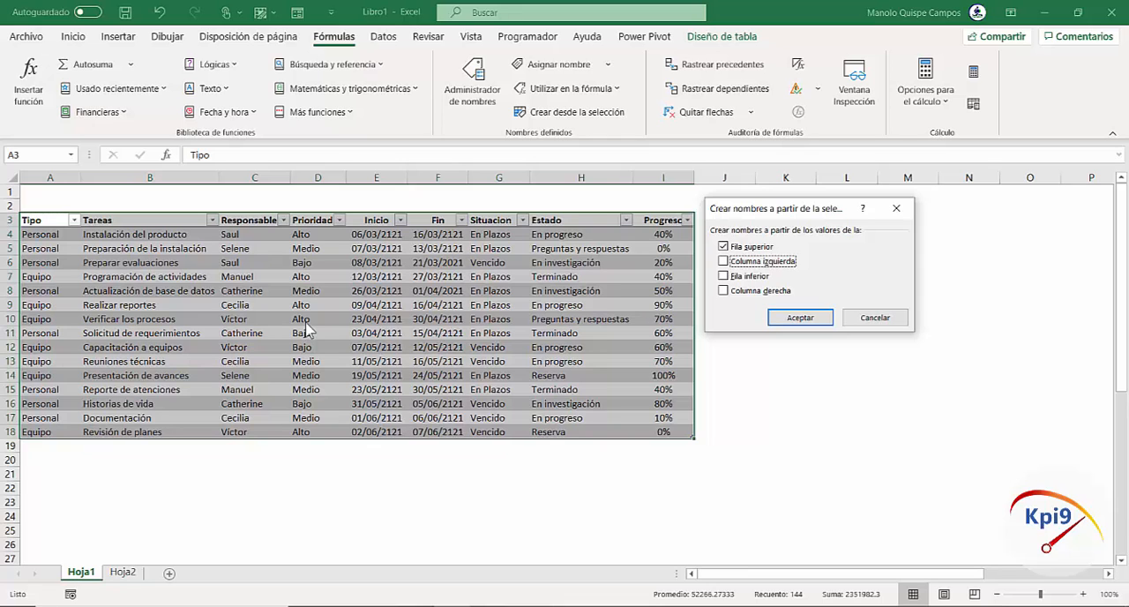
{"action": "left_click", "coordinate": [811, 323]}
{"action": "left_click", "coordinate": [437, 305]}
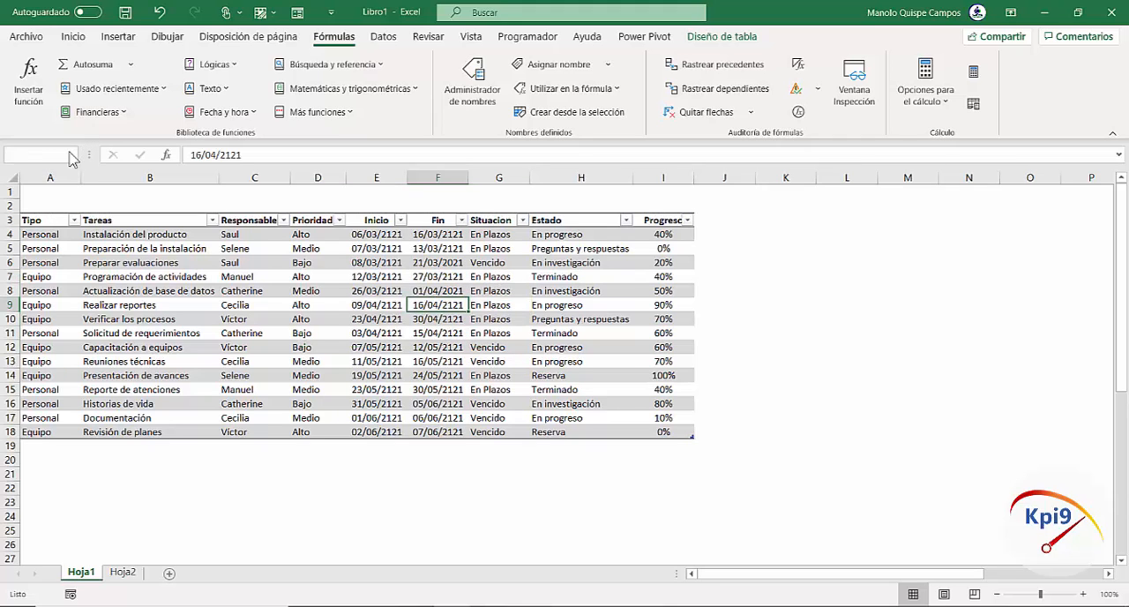
Check the new named ranges by jumping to several of them, including Estado and Progreso
{"action": "left_click", "coordinate": [71, 154]}
{"action": "left_click", "coordinate": [44, 171]}
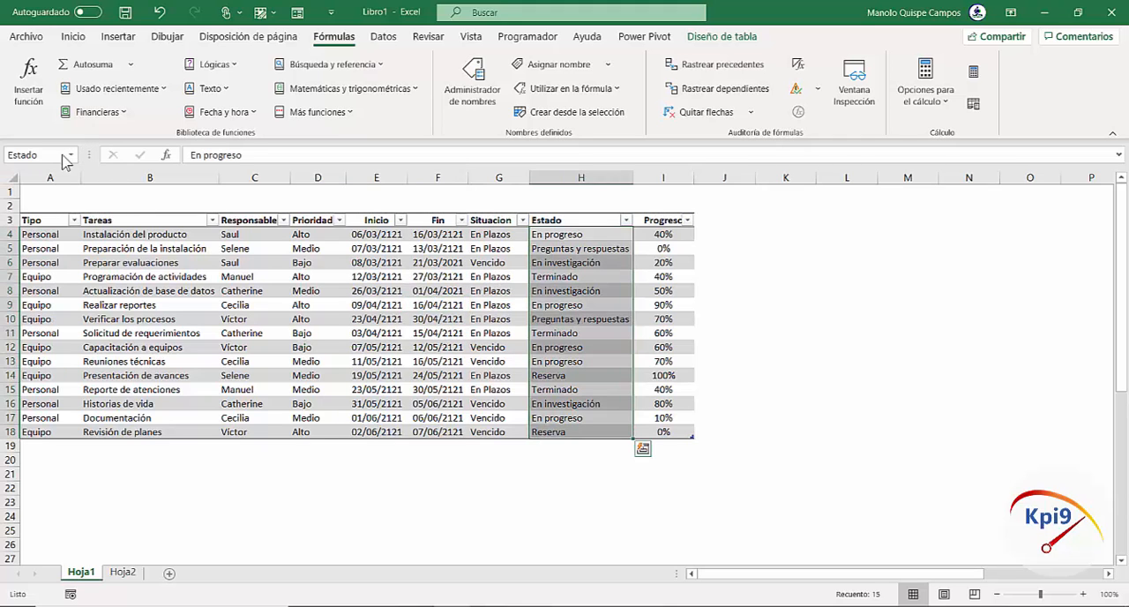
{"action": "left_click", "coordinate": [69, 154]}
{"action": "left_click", "coordinate": [35, 237]}
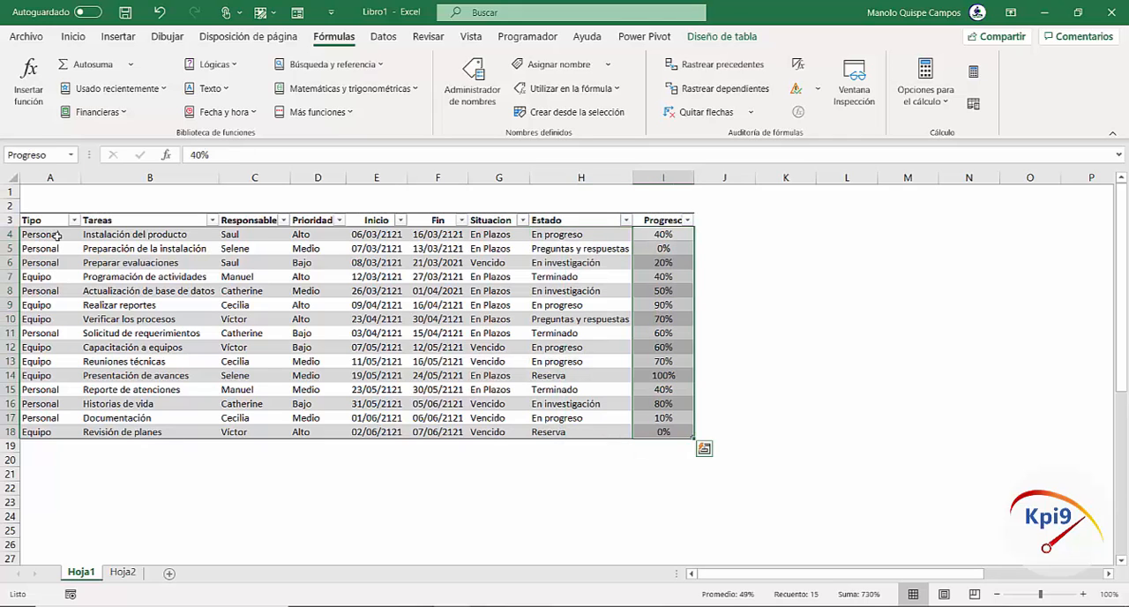
{"action": "left_click", "coordinate": [71, 154]}
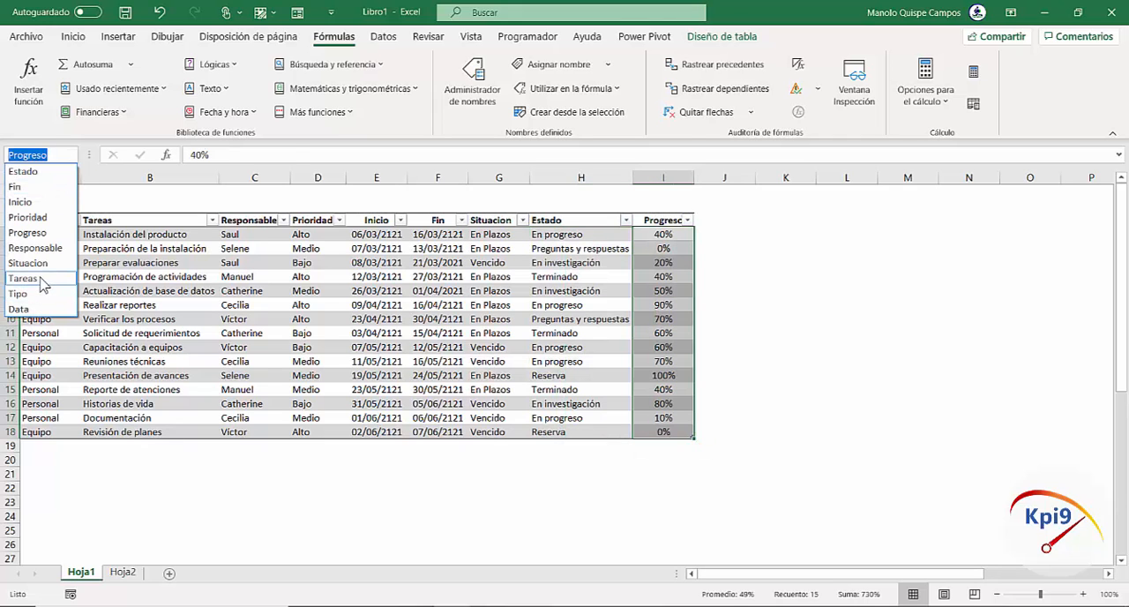
{"action": "left_click", "coordinate": [36, 287]}
{"action": "left_click", "coordinate": [424, 316]}
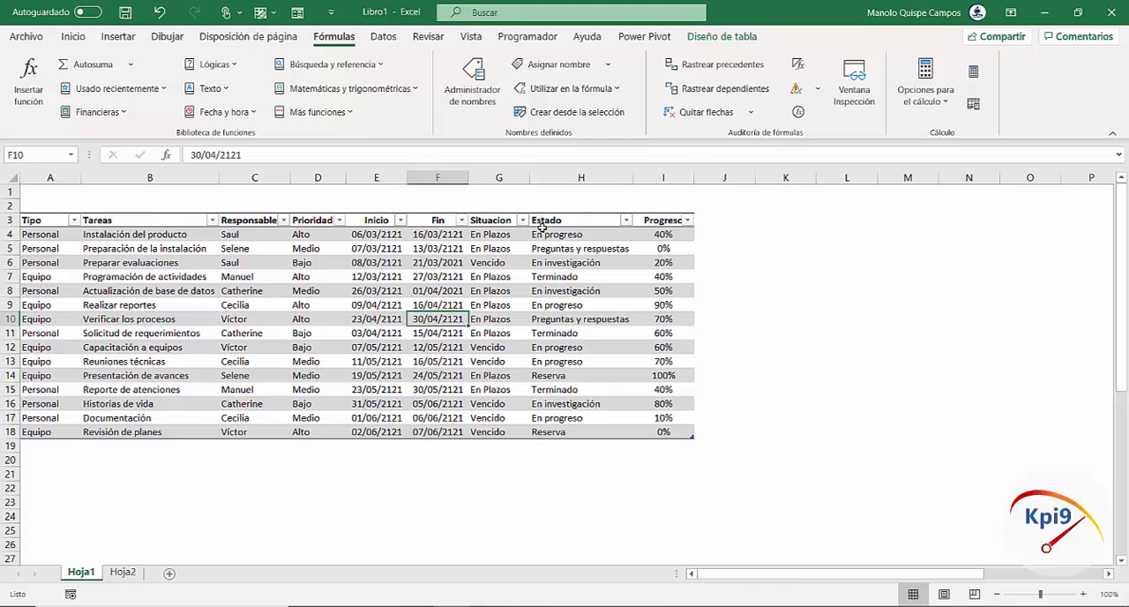
Select the data of the Prioridad, Responsable and Situacion columns one after another to check their range names
{"action": "left_click", "coordinate": [539, 222]}
{"action": "left_click", "coordinate": [309, 214]}
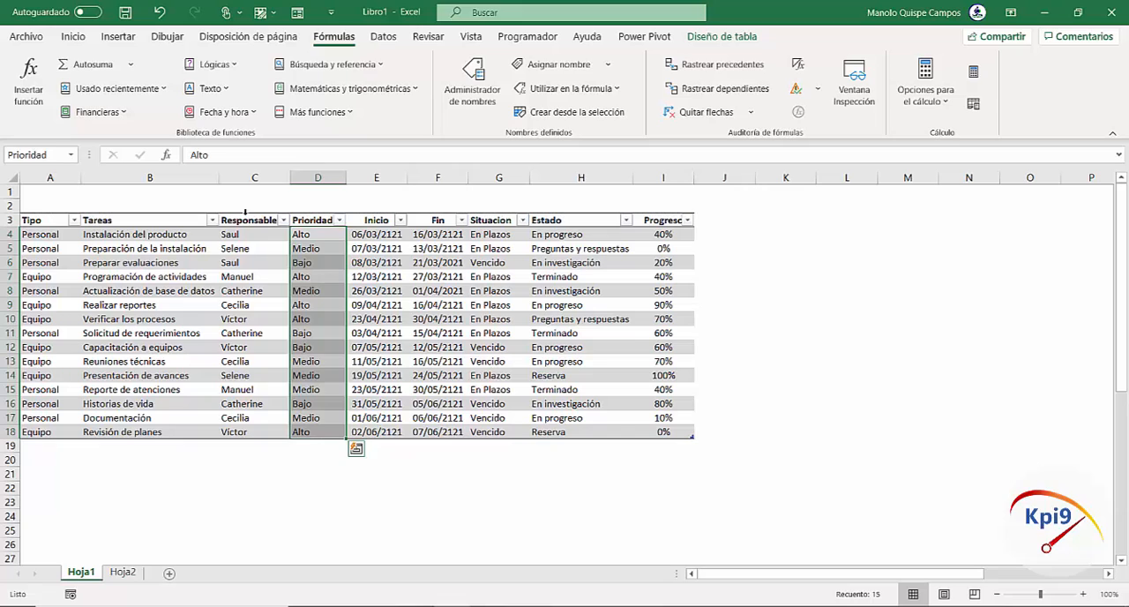
{"action": "left_click", "coordinate": [245, 214]}
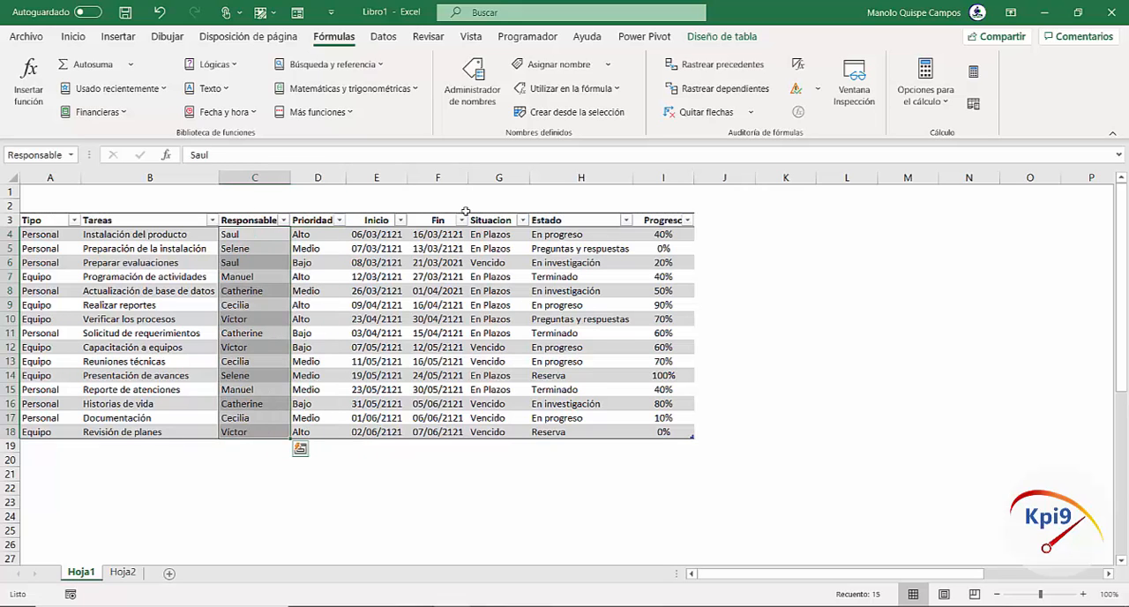
{"action": "left_click", "coordinate": [508, 220]}
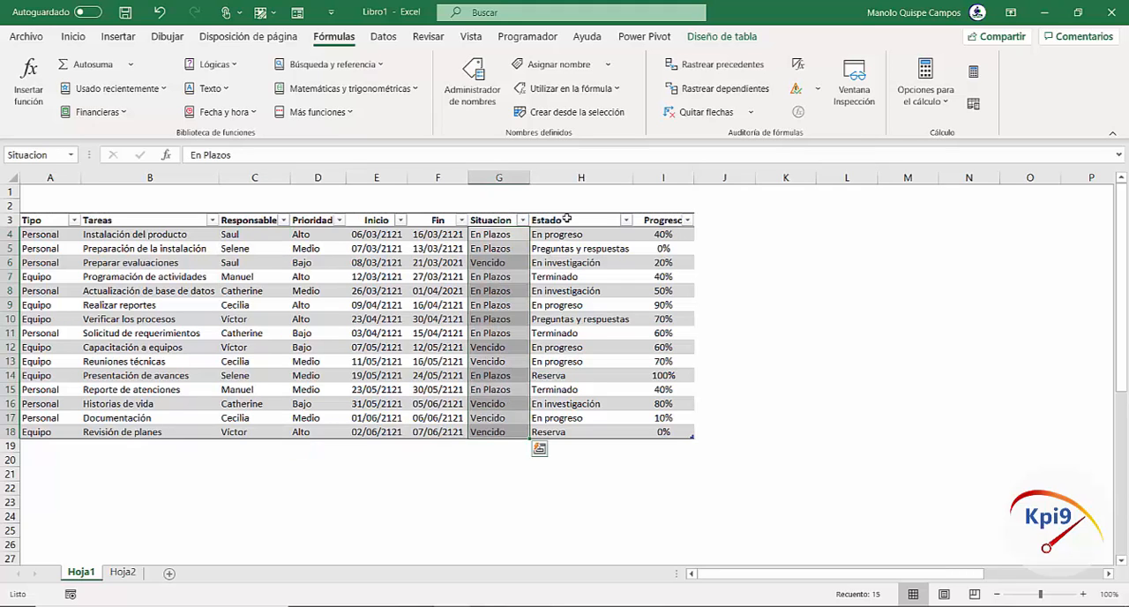
{"action": "left_click", "coordinate": [566, 219]}
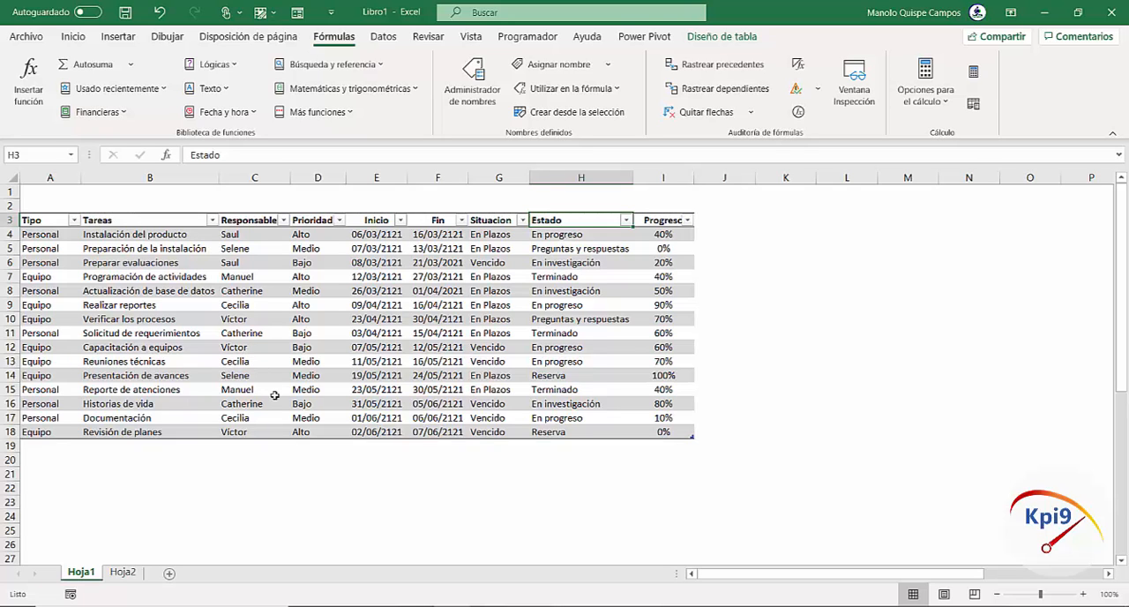
{"action": "left_click", "coordinate": [521, 369]}
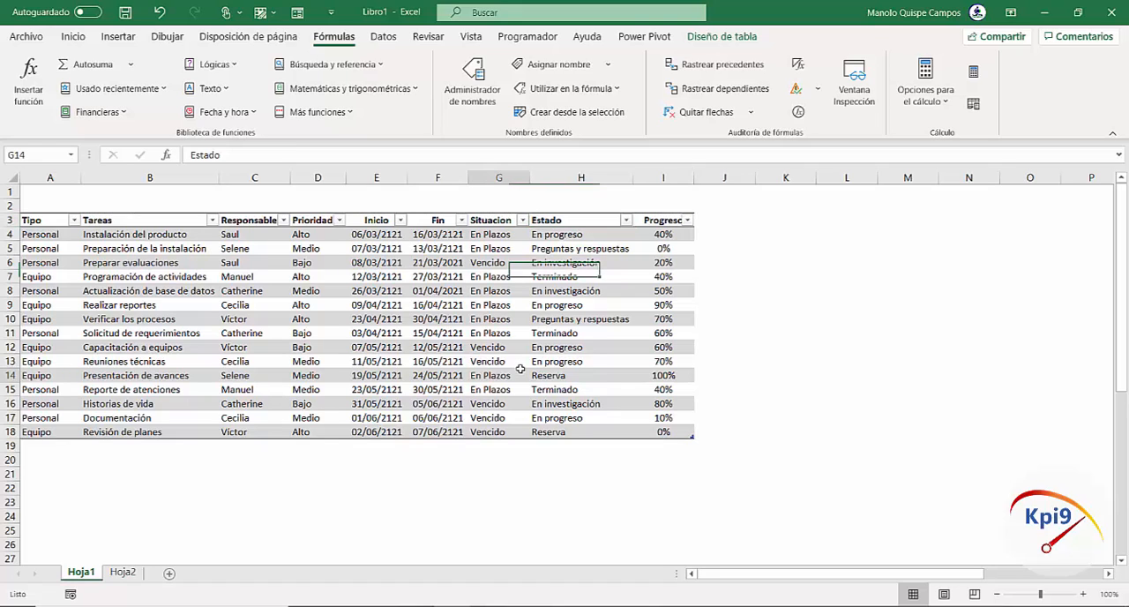
{"action": "left_click", "coordinate": [578, 320]}
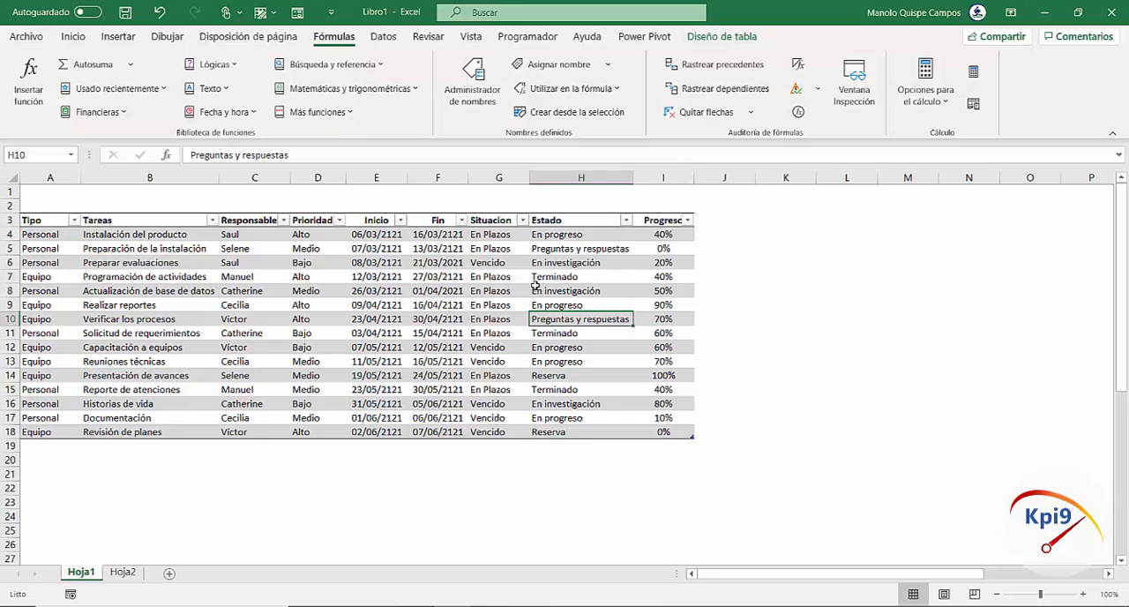
Copy the Estado header of the table into cell K3
{"action": "left_click", "coordinate": [582, 221]}
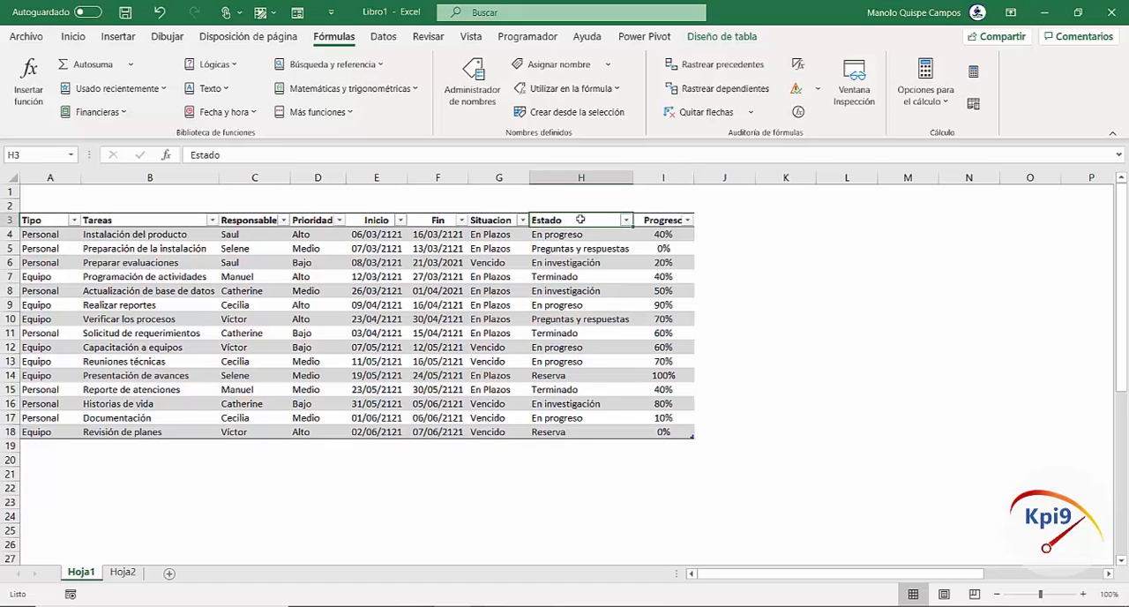
{"action": "key", "text": "ctrl+c"}
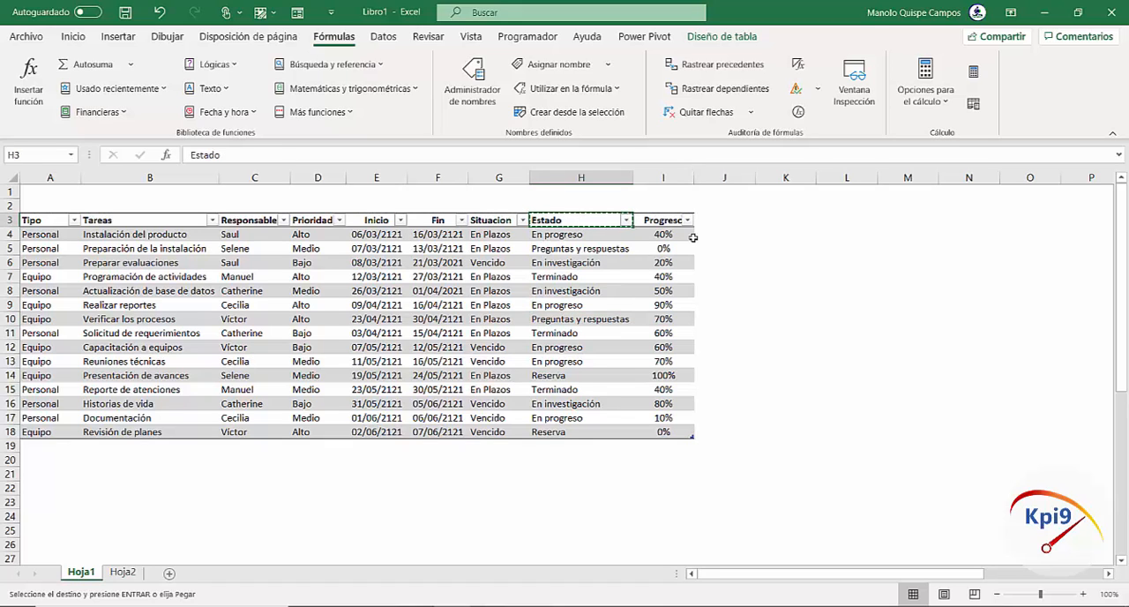
{"action": "left_click", "coordinate": [791, 225]}
{"action": "key", "text": "ctrl+v"}
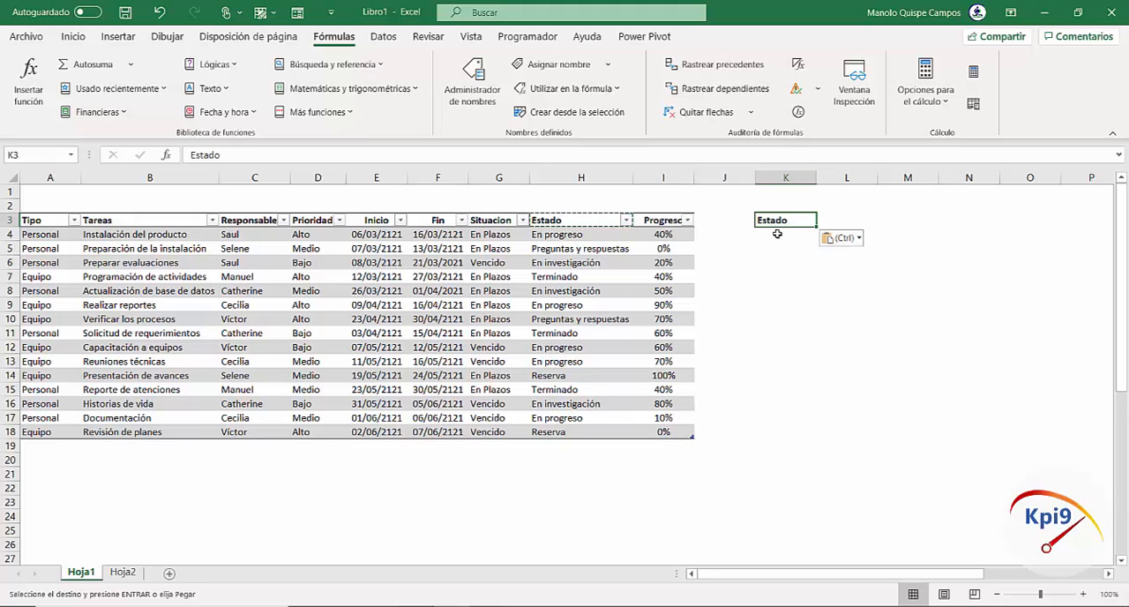
Enter =UNICOS(Estado) in cell K4 to list the distinct states under the copied Estado header
{"action": "left_click", "coordinate": [778, 234]}
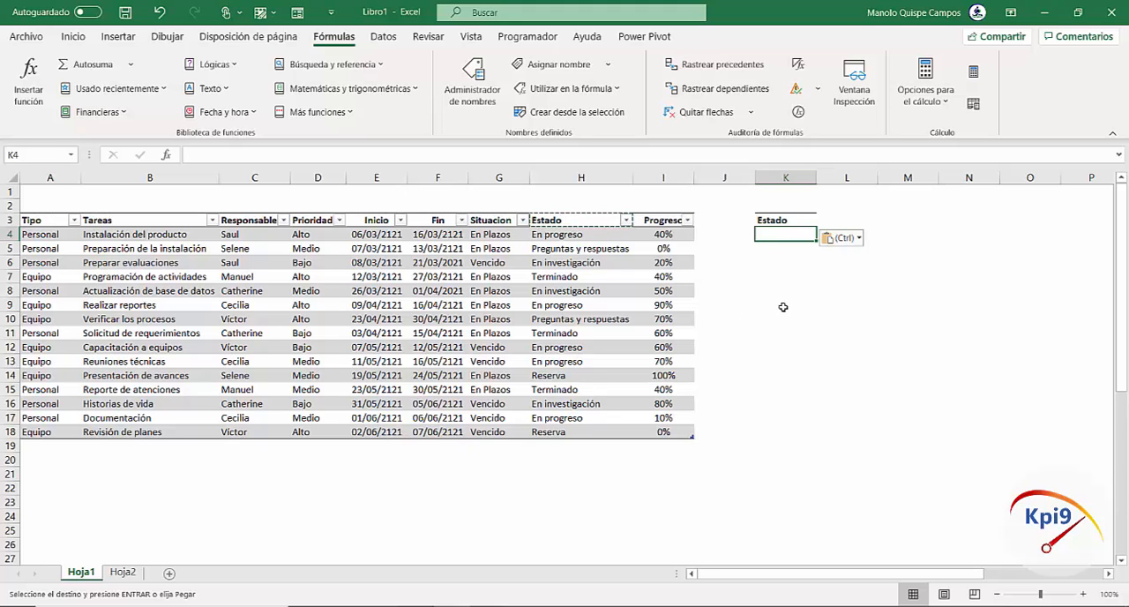
{"action": "left_click_drag", "start_coordinate": [552, 234], "coordinate": [562, 431]}
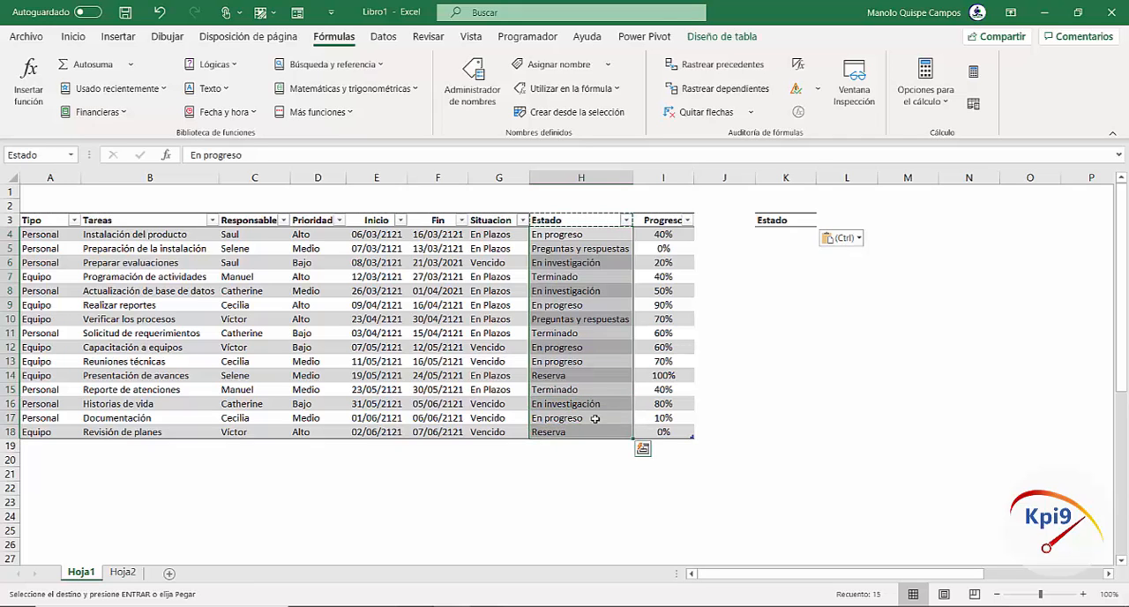
{"action": "left_click", "coordinate": [383, 36]}
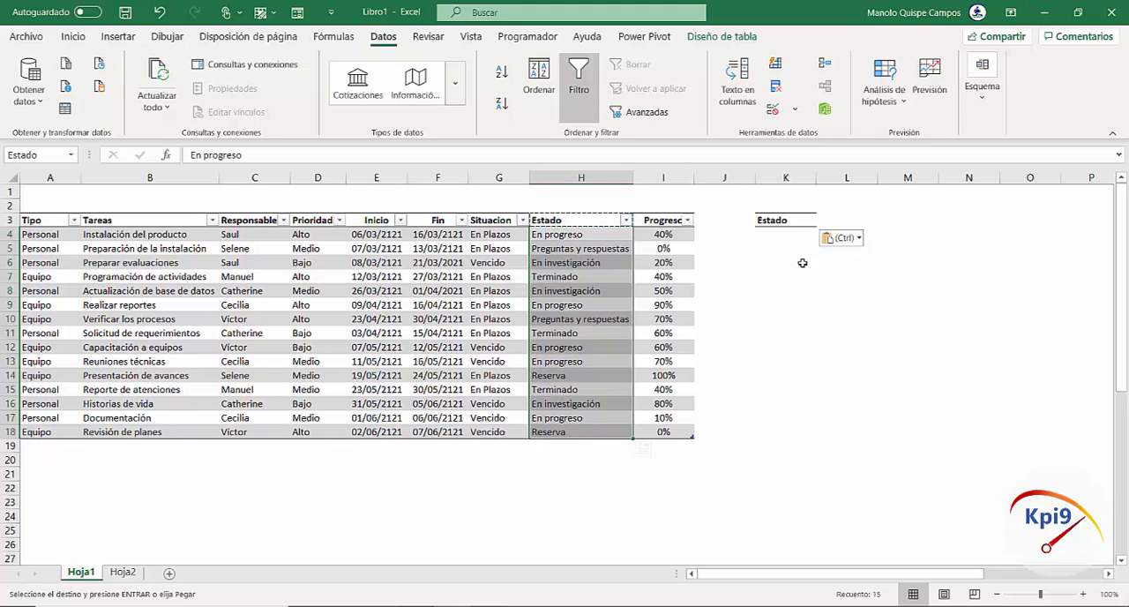
{"action": "left_click", "coordinate": [794, 234]}
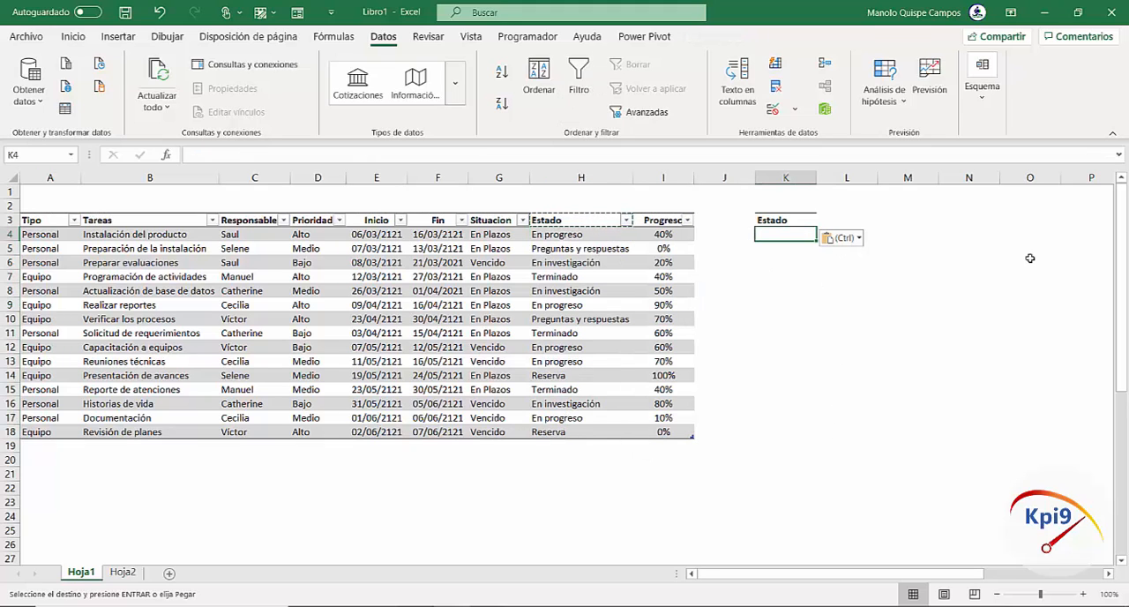
{"action": "type", "text": "=UNICOS"}
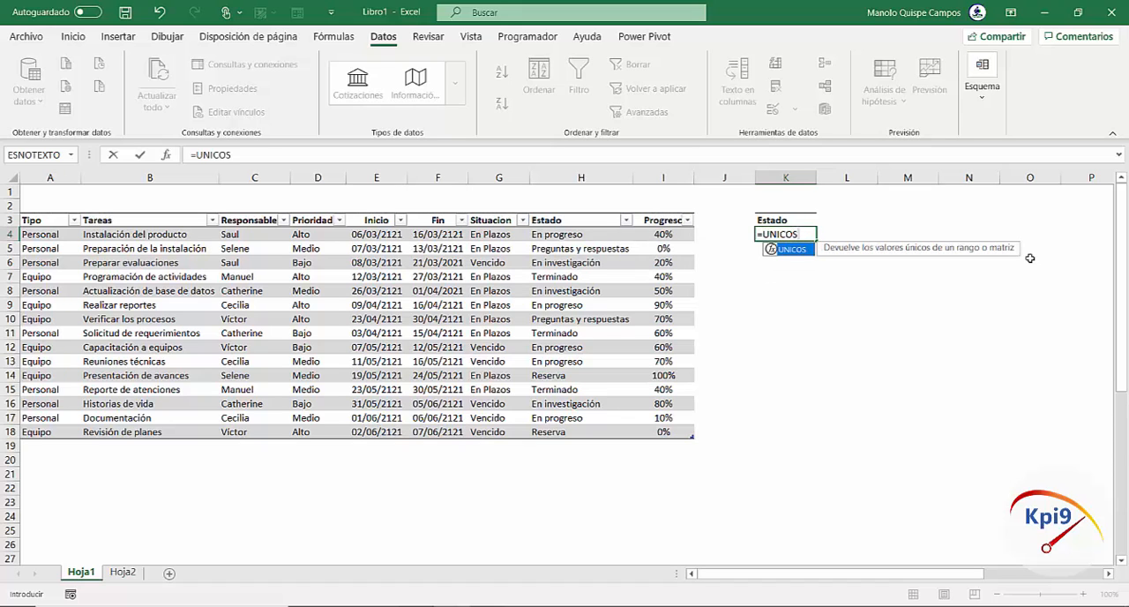
{"action": "type", "text": "("}
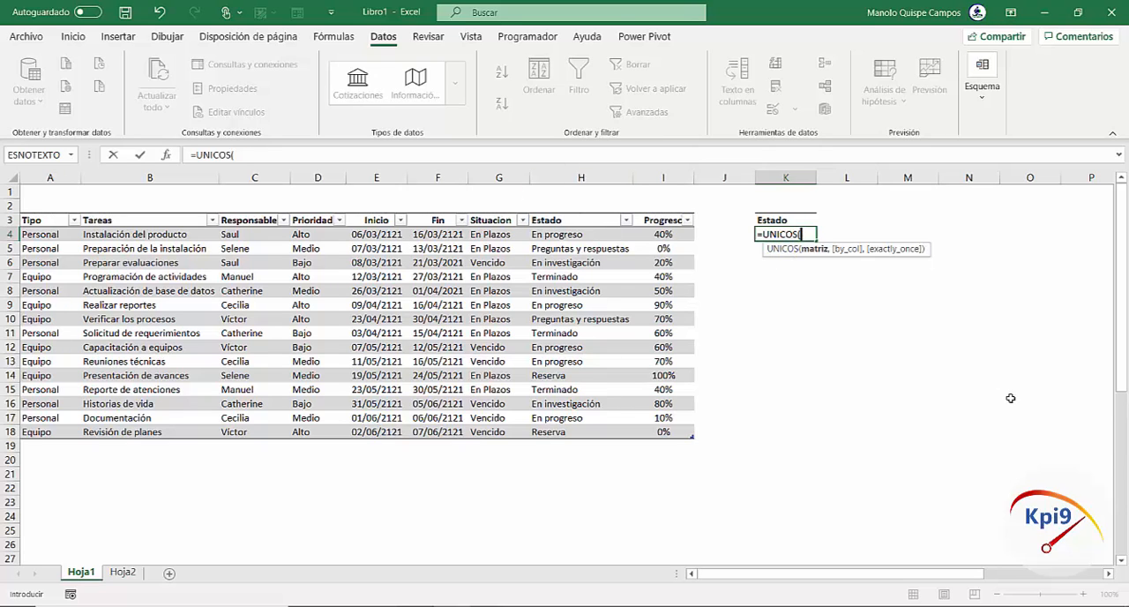
{"action": "type", "text": "ESTA"}
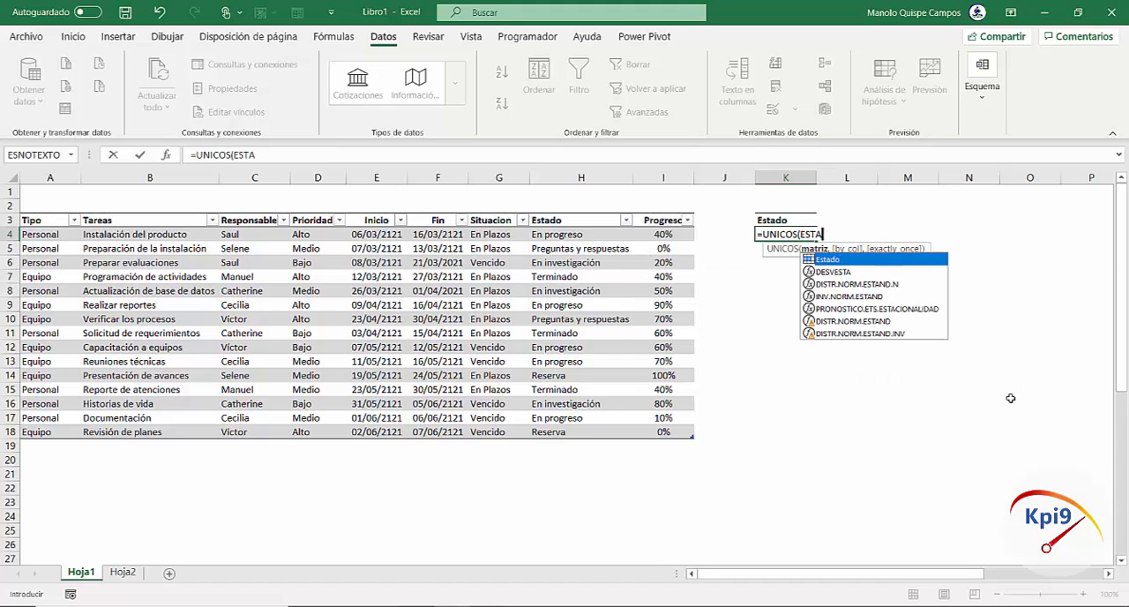
{"action": "double_click", "coordinate": [839, 259]}
{"action": "type", "text": ")"}
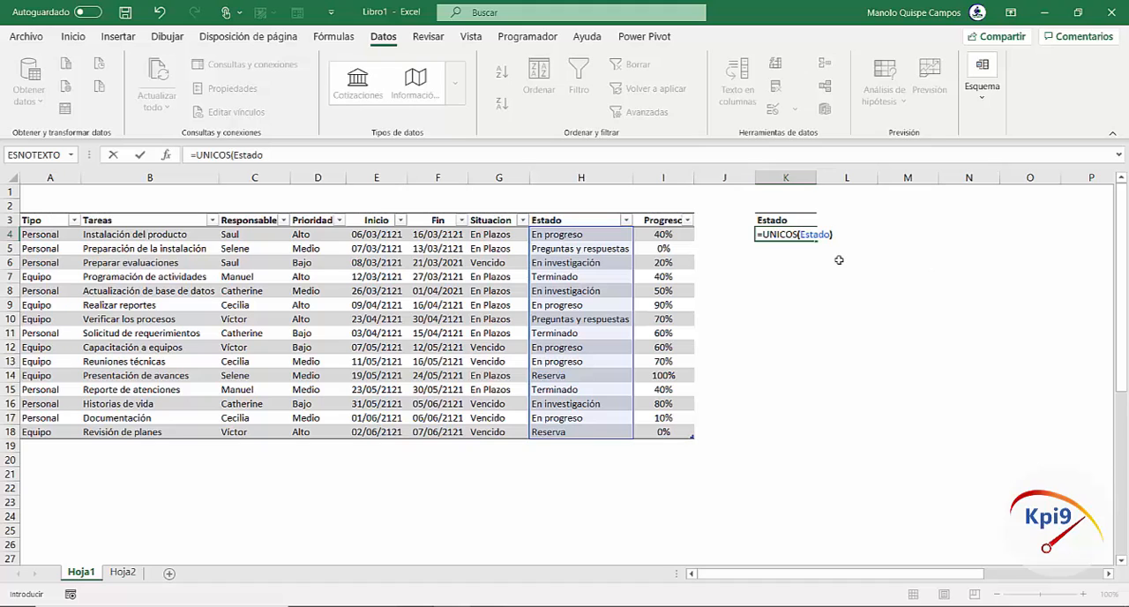
{"action": "key", "text": "Return"}
{"action": "left_click", "coordinate": [991, 332]}
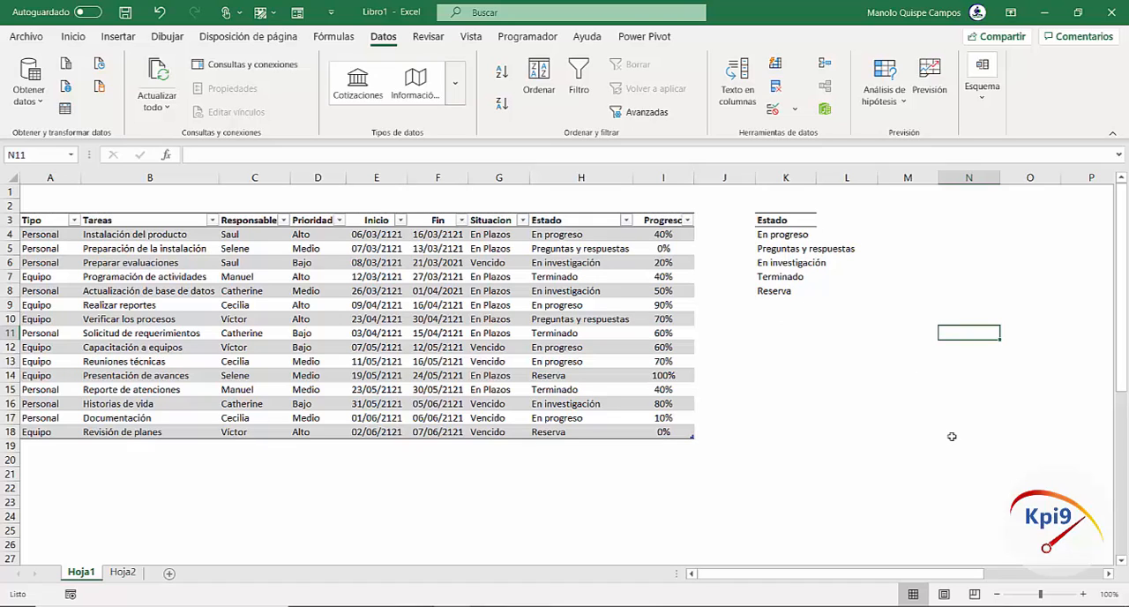
Copy the Estado header from K3 to cell N3 and widen column N
{"action": "left_click", "coordinate": [1084, 594]}
{"action": "left_click", "coordinate": [1084, 594]}
{"action": "left_click", "coordinate": [1084, 593]}
{"action": "left_click_drag", "start_coordinate": [931, 574], "coordinate": [957, 578]}
{"action": "left_click", "coordinate": [344, 236]}
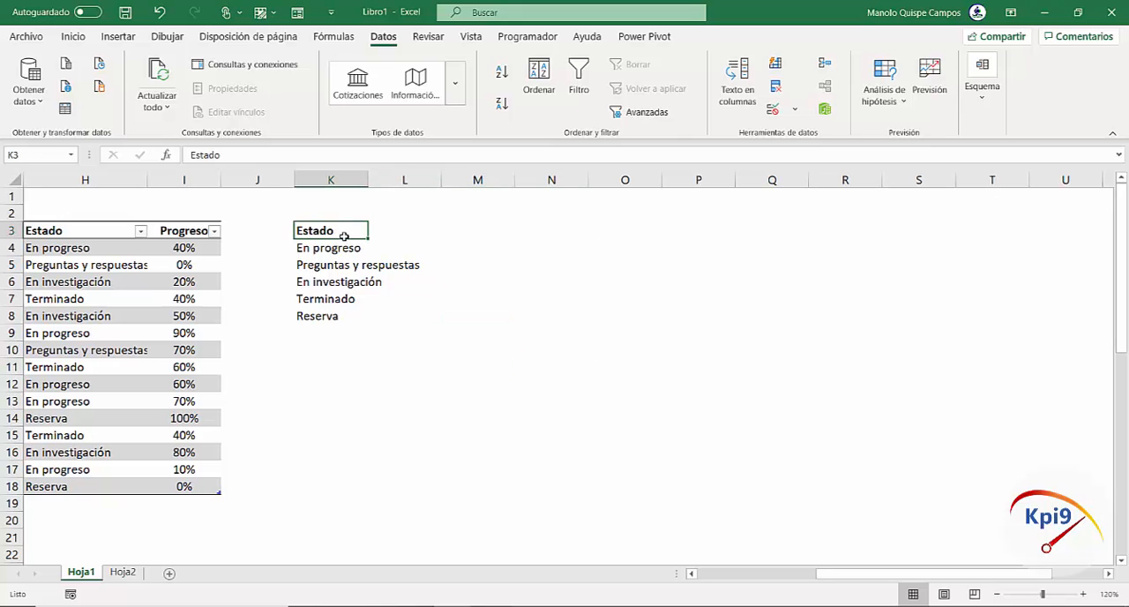
{"action": "key", "text": "ctrl+c"}
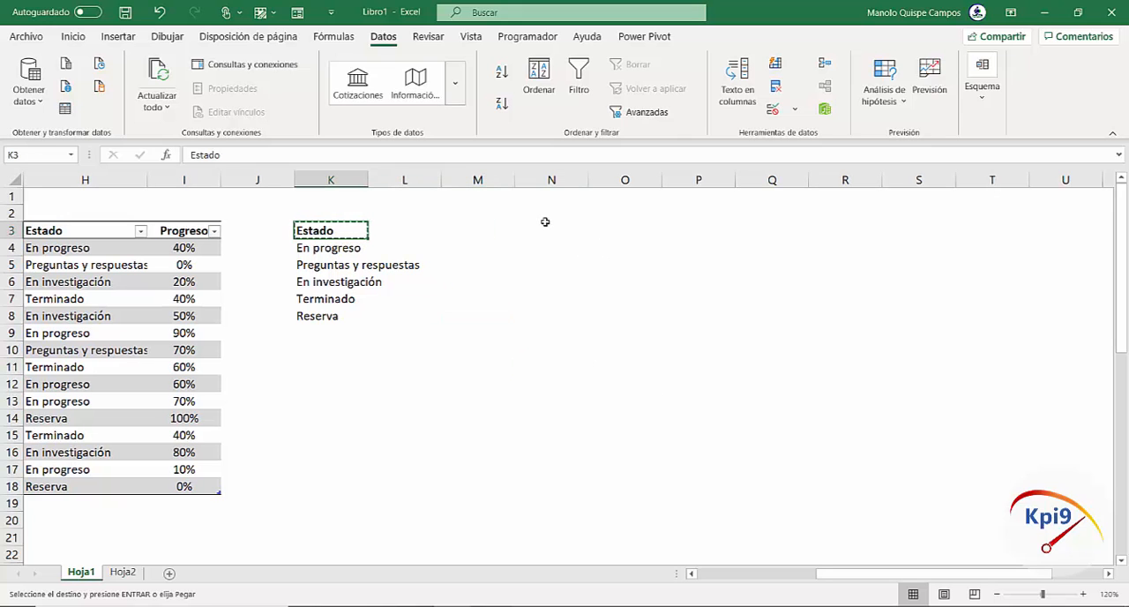
{"action": "left_click", "coordinate": [548, 228]}
{"action": "key", "text": "ctrl+v"}
{"action": "left_click", "coordinate": [559, 249]}
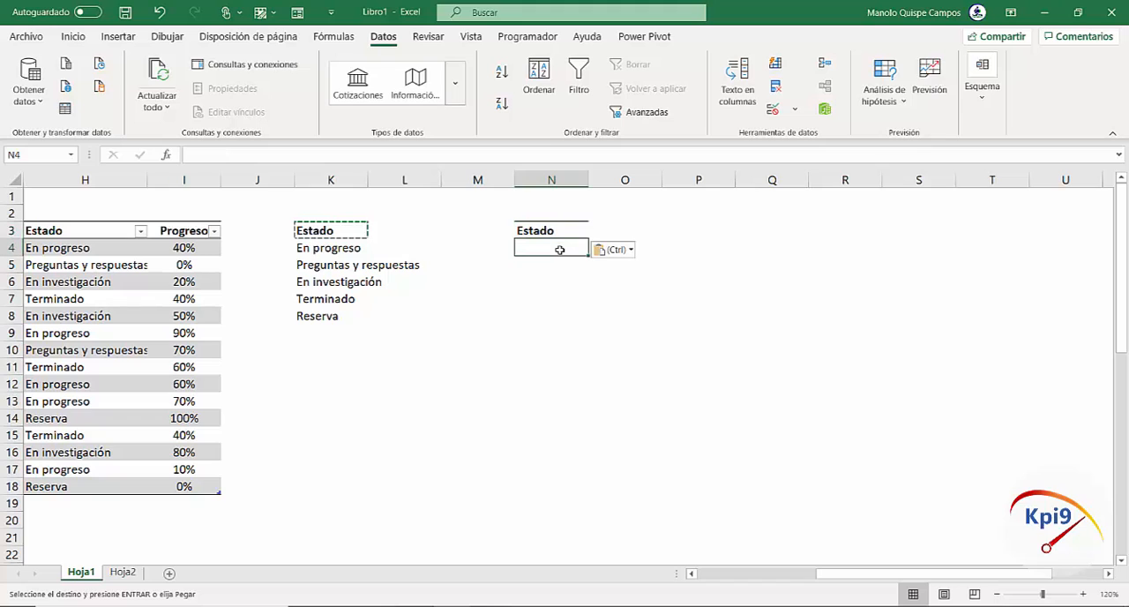
{"action": "left_click_drag", "start_coordinate": [588, 180], "coordinate": [645, 191]}
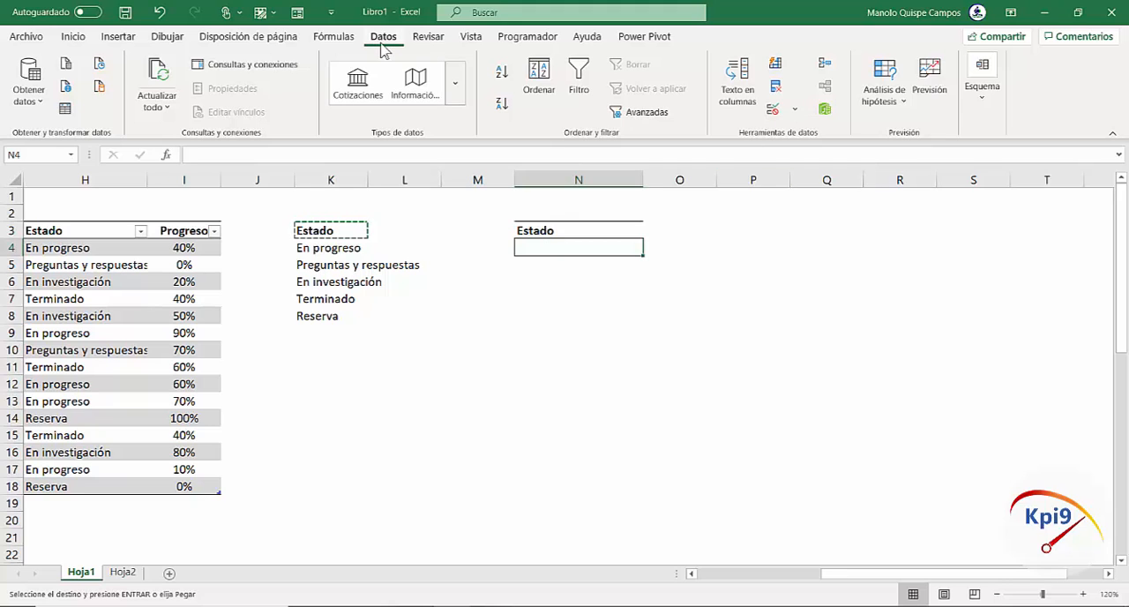
Add data validation to cell N4 that allows a list sourced from the distinct states in K4:K8
{"action": "left_click", "coordinate": [792, 113]}
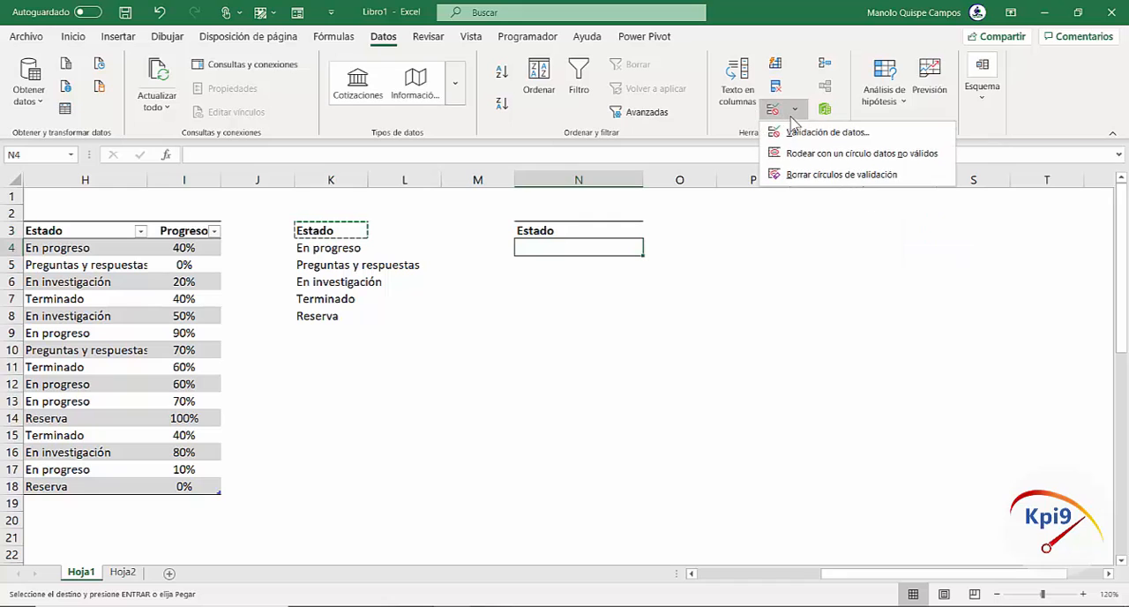
{"action": "left_click", "coordinate": [820, 134]}
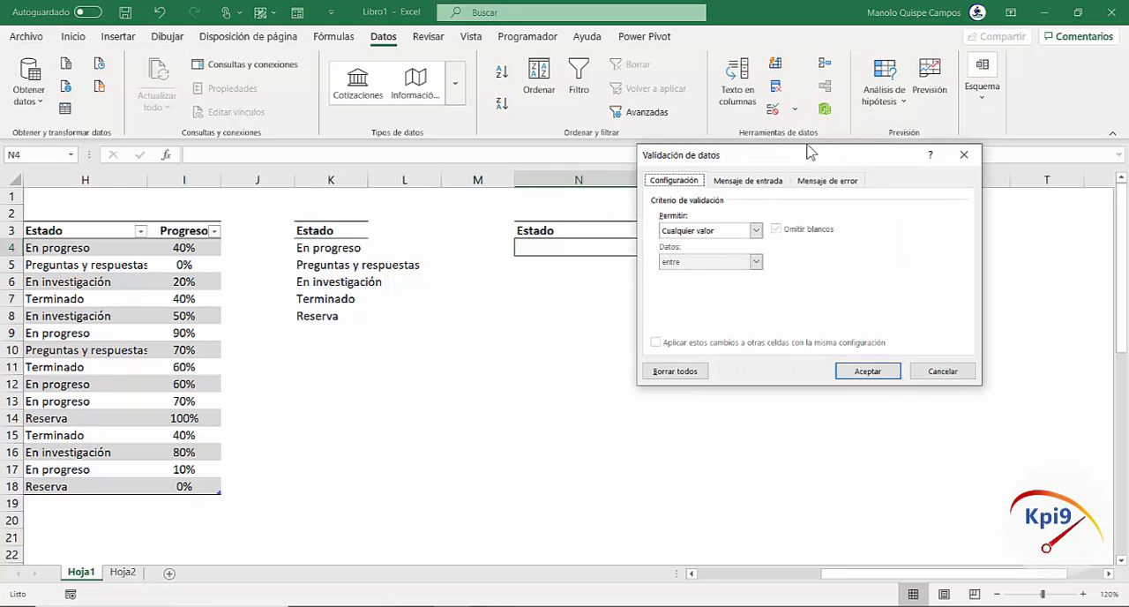
{"action": "left_click", "coordinate": [755, 231]}
{"action": "left_click", "coordinate": [738, 276]}
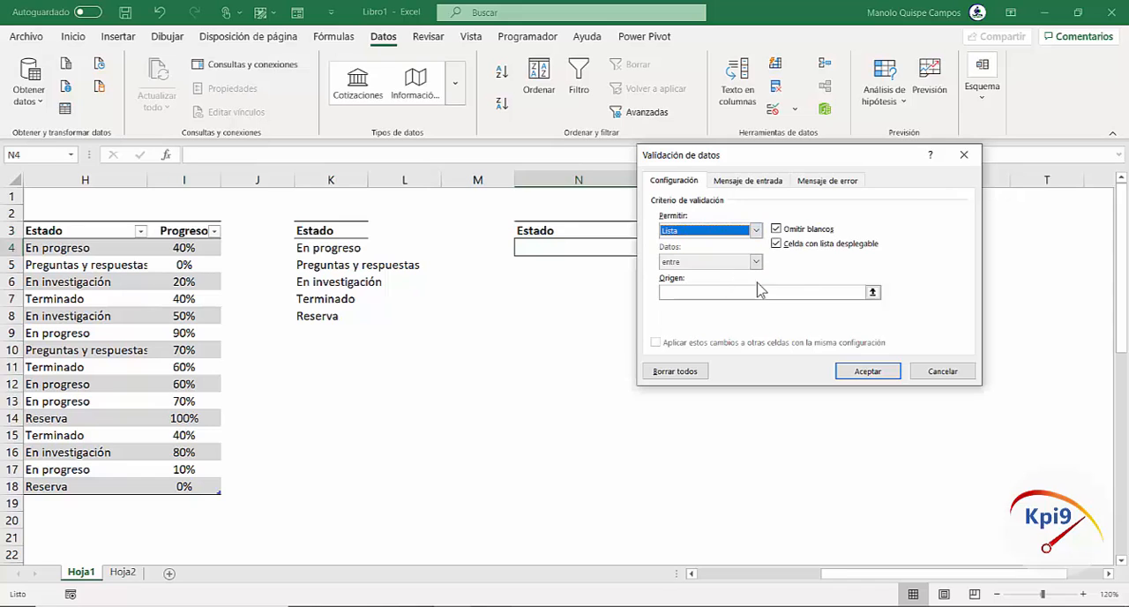
{"action": "left_click", "coordinate": [873, 293]}
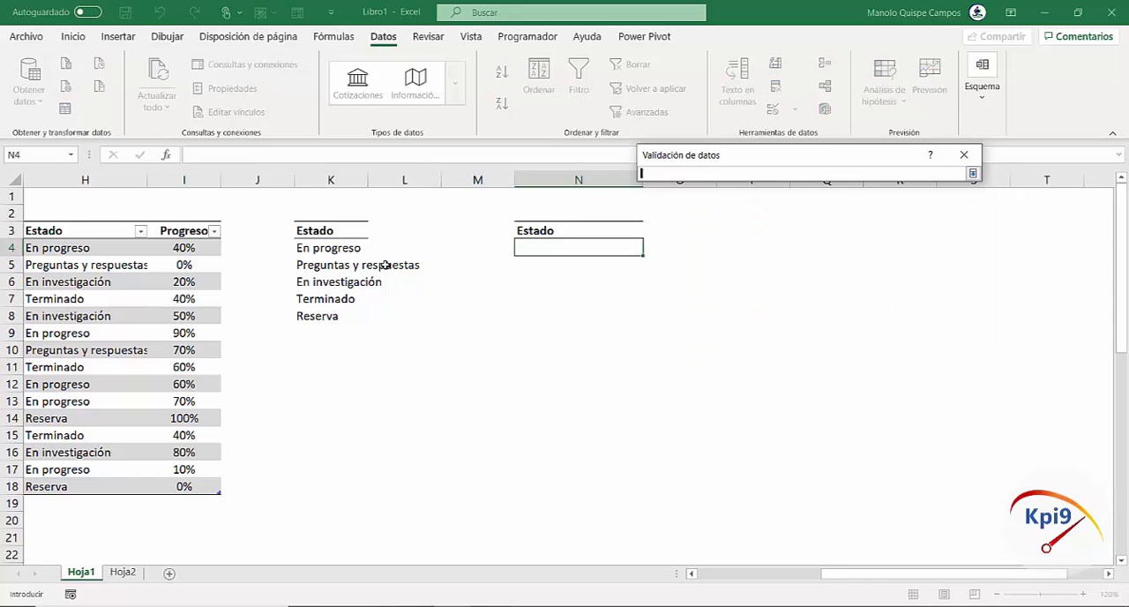
{"action": "left_click_drag", "start_coordinate": [366, 250], "coordinate": [361, 320]}
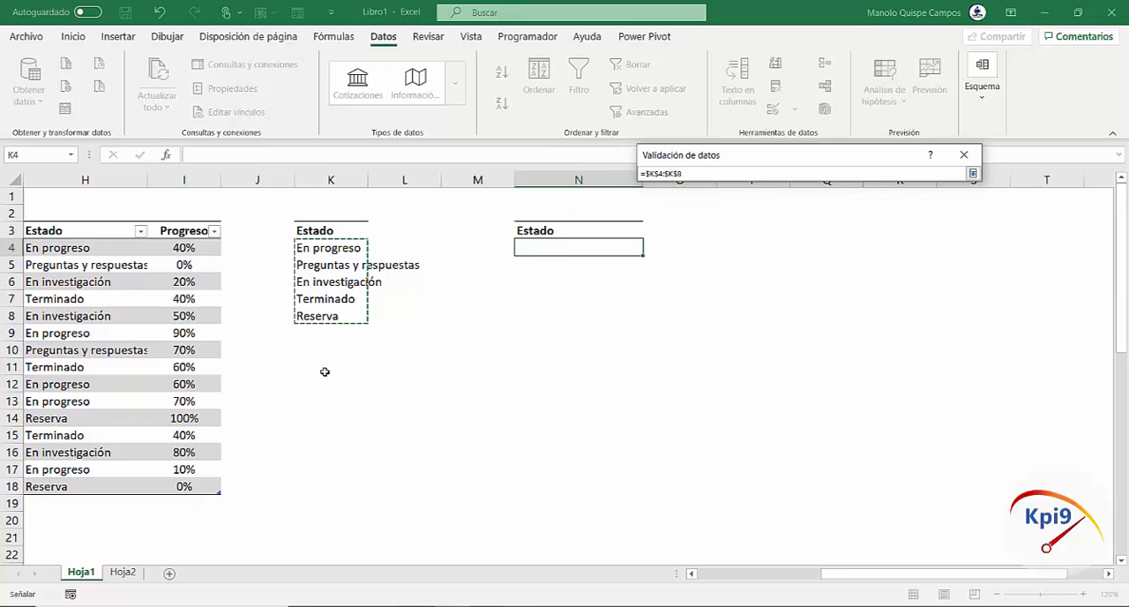
{"action": "left_click", "coordinate": [971, 175]}
{"action": "left_click", "coordinate": [853, 373]}
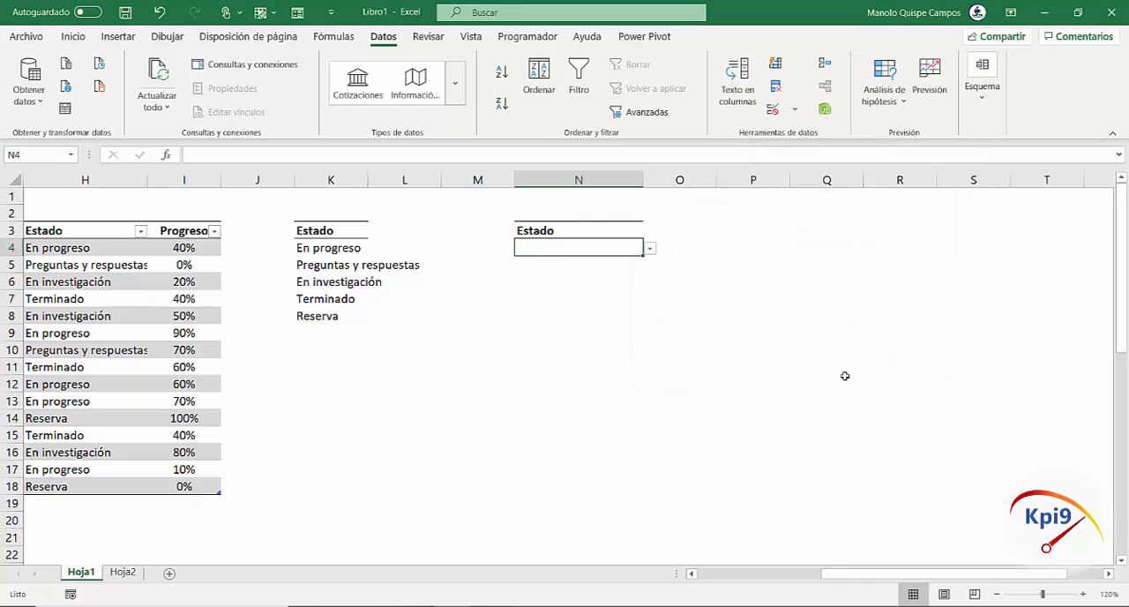
Choose Preguntas y respuestas from the drop-down list in N4 and widen column N further to fit it
{"action": "left_click", "coordinate": [650, 260]}
{"action": "left_click", "coordinate": [612, 245]}
{"action": "left_click", "coordinate": [649, 249]}
{"action": "left_click", "coordinate": [609, 277]}
{"action": "left_click_drag", "start_coordinate": [645, 180], "coordinate": [671, 180]}
Test the N4 drop-down list by choosing Terminado, Reserva and again Preguntas y respuestas
{"action": "left_click", "coordinate": [673, 248]}
{"action": "left_click", "coordinate": [640, 294]}
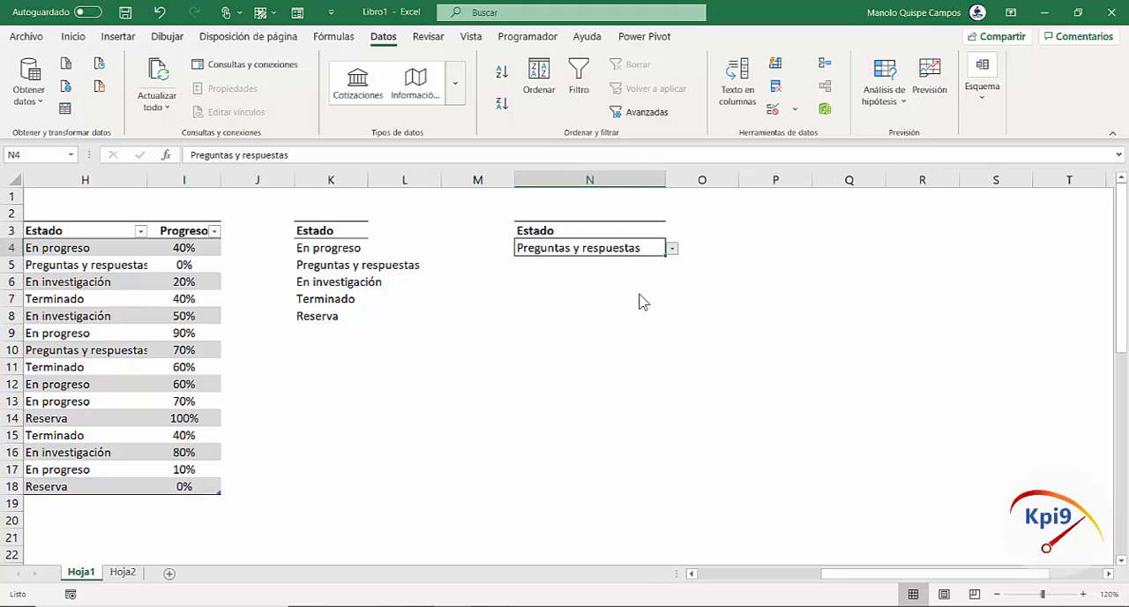
{"action": "left_click", "coordinate": [673, 250]}
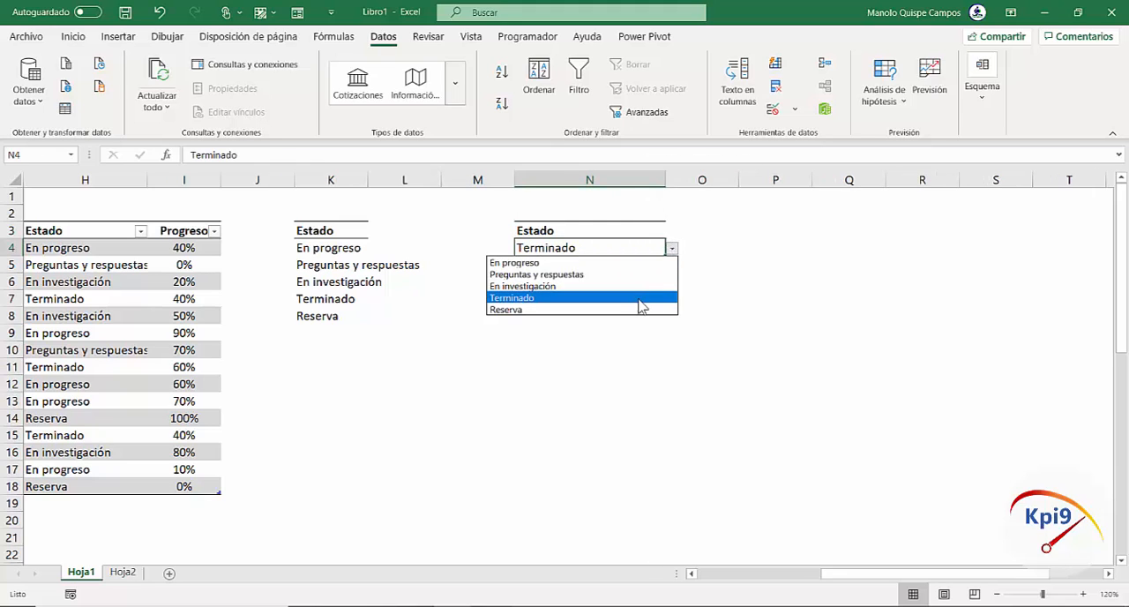
{"action": "left_click", "coordinate": [647, 309]}
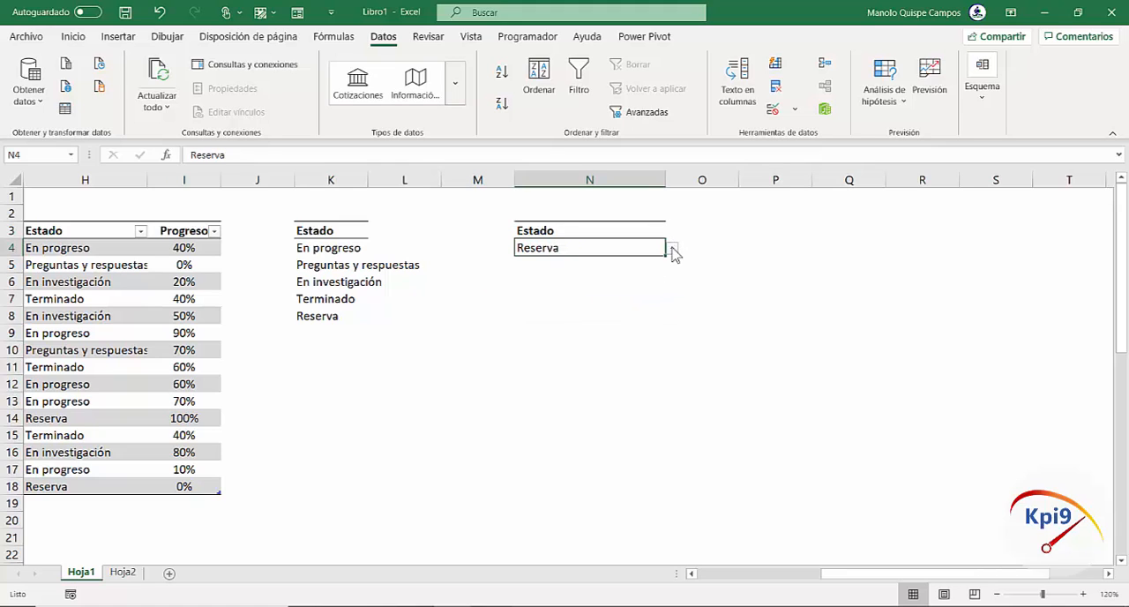
{"action": "left_click", "coordinate": [673, 250]}
{"action": "left_click", "coordinate": [638, 277]}
Widen column O and begin a CONTAR.SI formula in cell O4 beside the state selector
{"action": "left_click", "coordinate": [714, 243]}
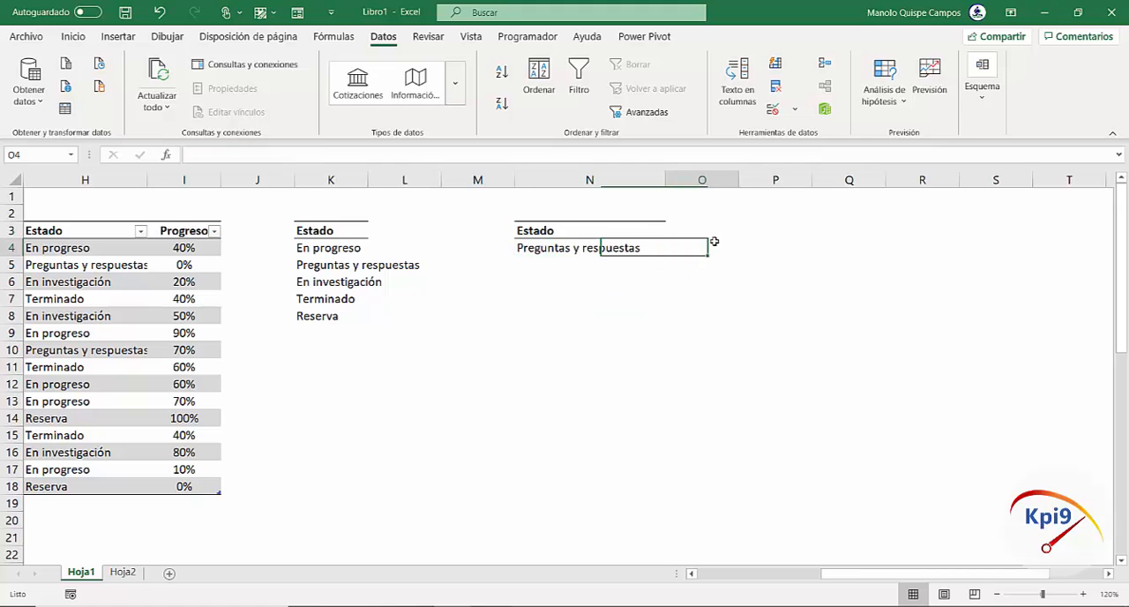
{"action": "left_click_drag", "start_coordinate": [739, 180], "coordinate": [780, 180]}
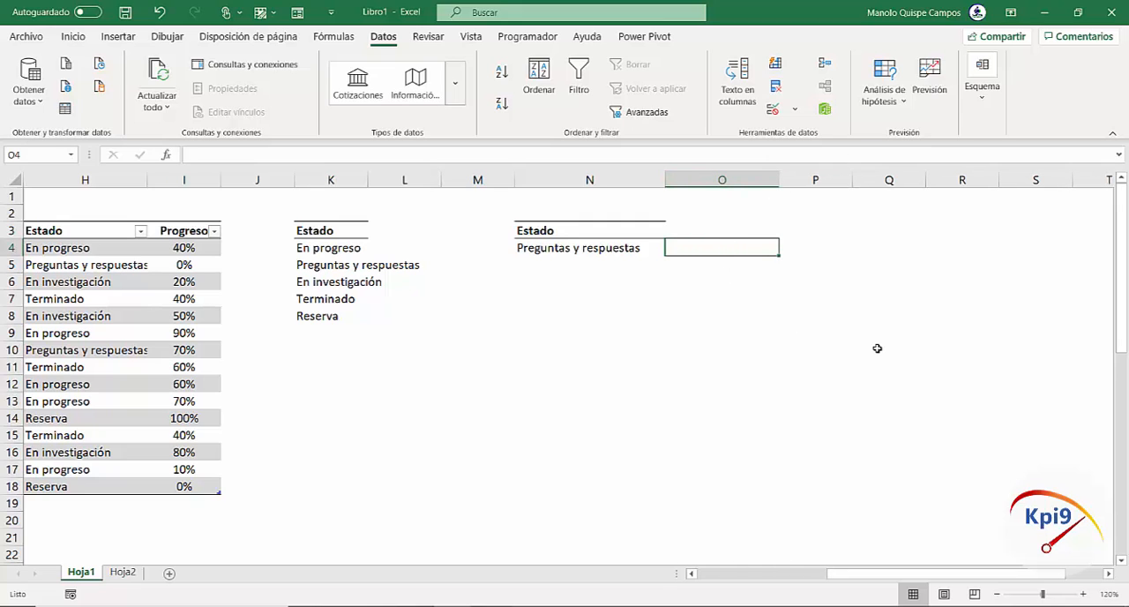
{"action": "left_click", "coordinate": [618, 256]}
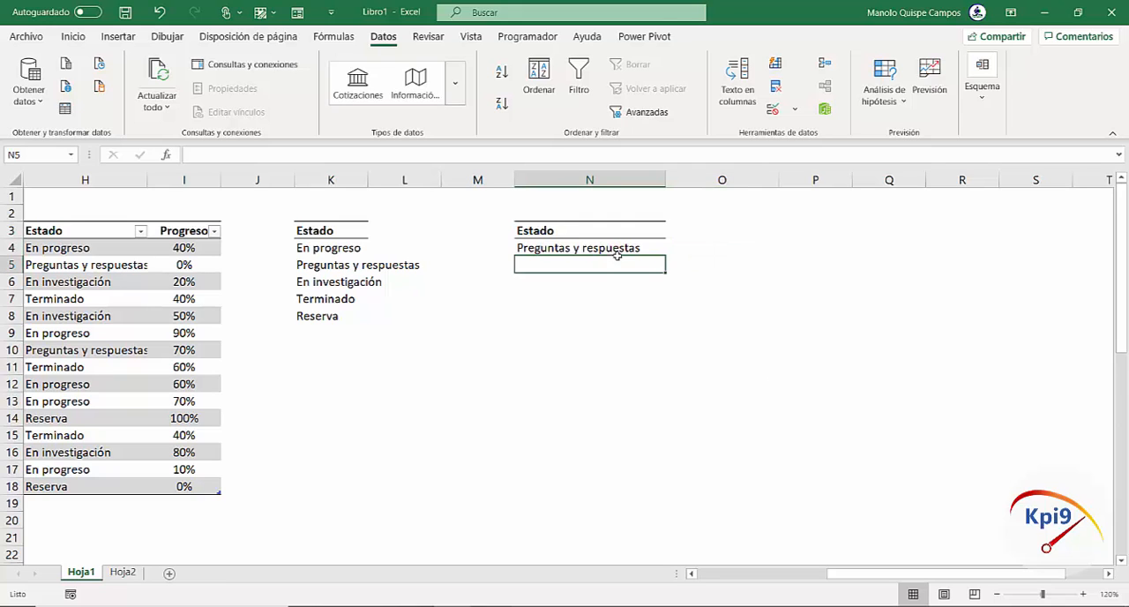
{"action": "left_click", "coordinate": [610, 250]}
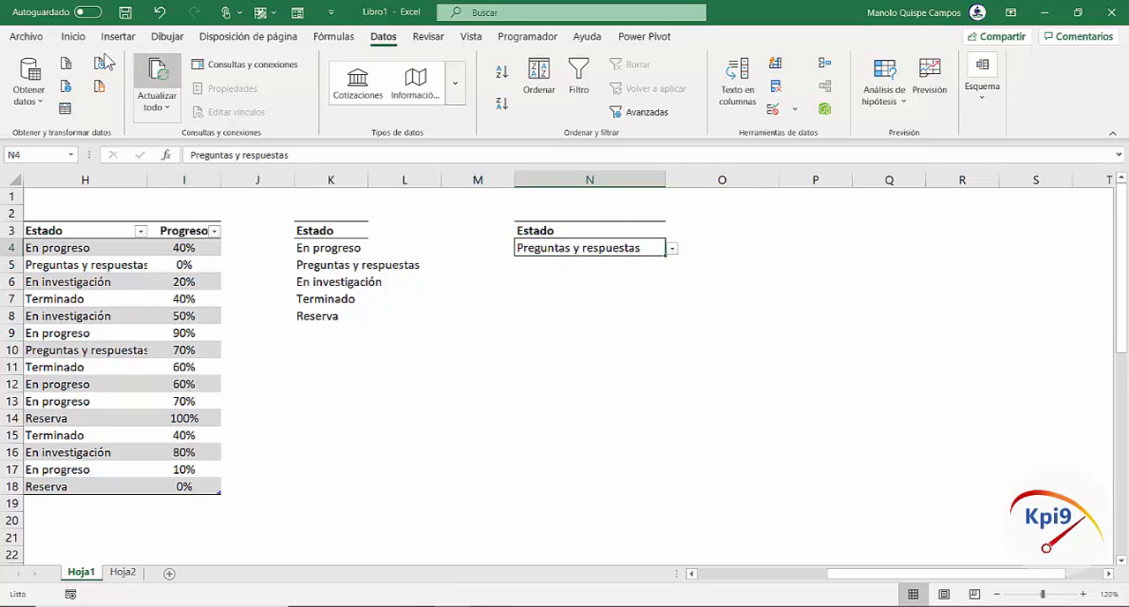
{"action": "left_click", "coordinate": [73, 36]}
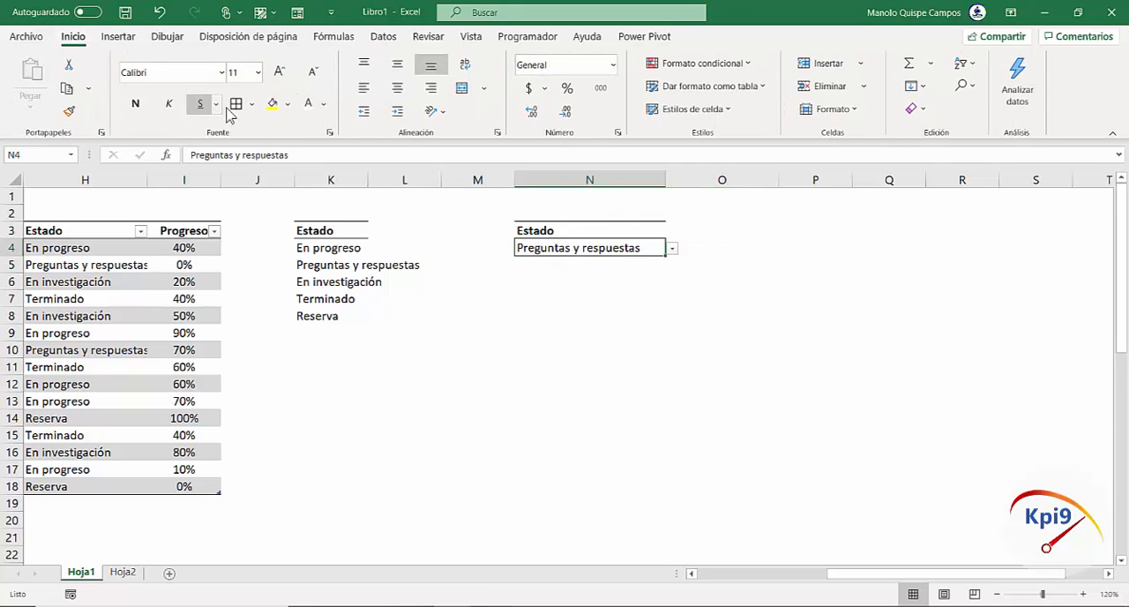
{"action": "left_click", "coordinate": [695, 249]}
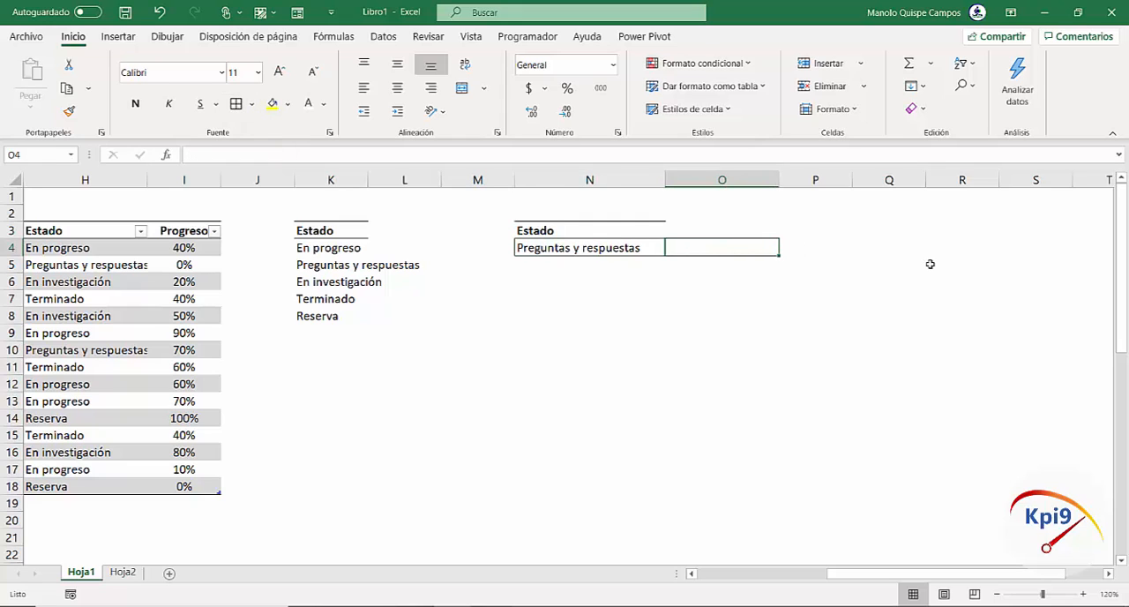
{"action": "type", "text": "=CON"}
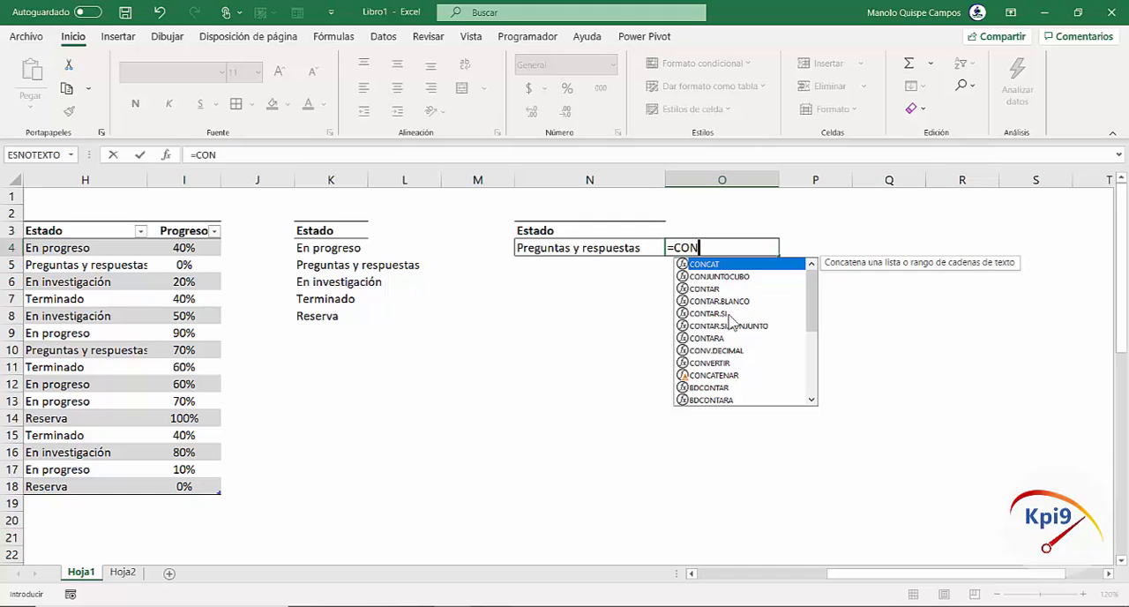
{"action": "double_click", "coordinate": [729, 315]}
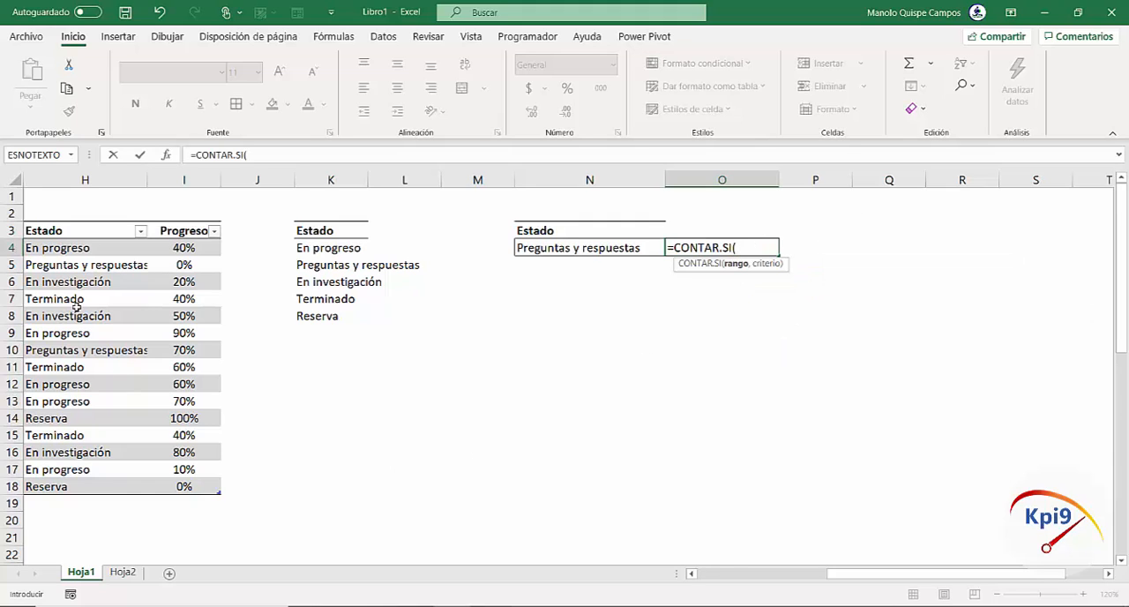
{"action": "left_click_drag", "start_coordinate": [78, 250], "coordinate": [84, 434]}
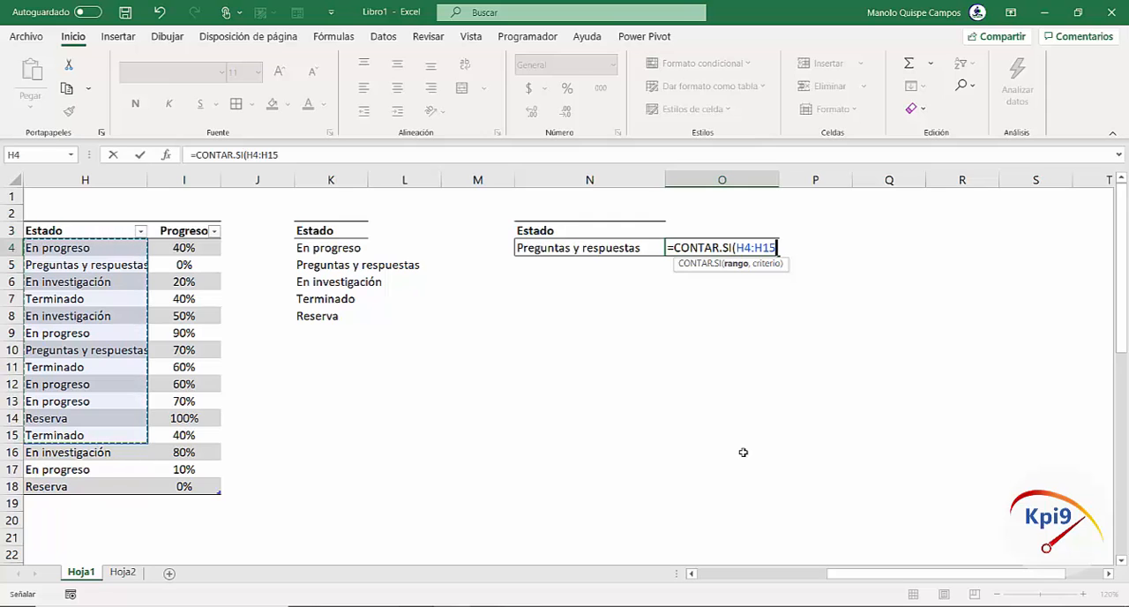
{"action": "key", "text": "BackSpace"}
{"action": "key", "text": "BackSpace"}
{"action": "key", "text": "BackSpace"}
{"action": "key", "text": "BackSpace"}
{"action": "key", "text": "BackSpace"}
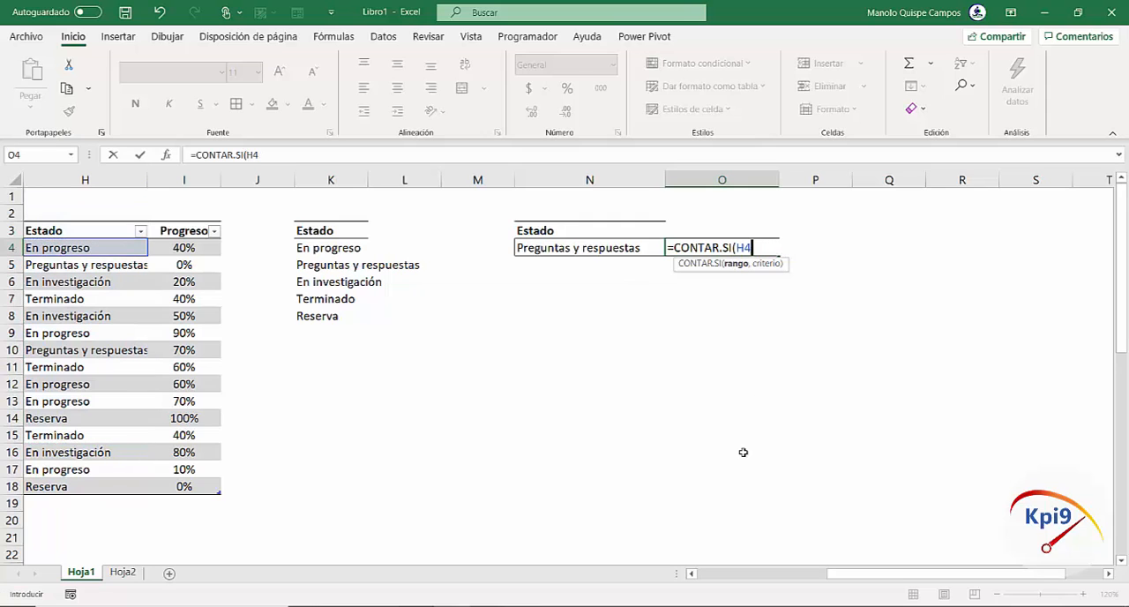
{"action": "key", "text": "BackSpace"}
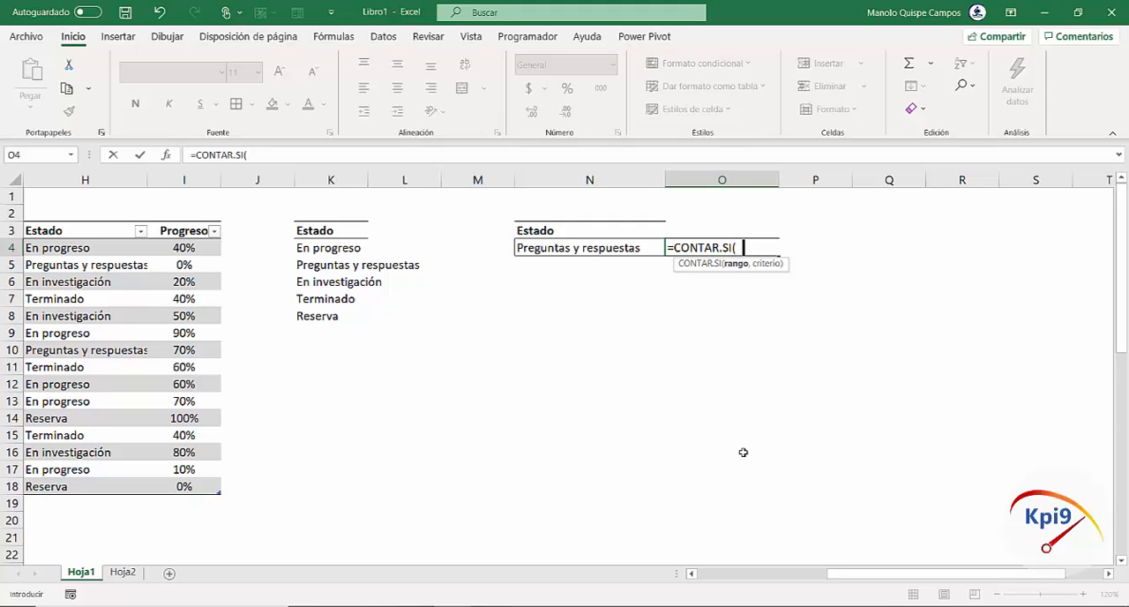
Complete the CONTAR.SI formula in O4 with the Estado named range and N4 as the criterion
{"action": "type", "text": "EST"}
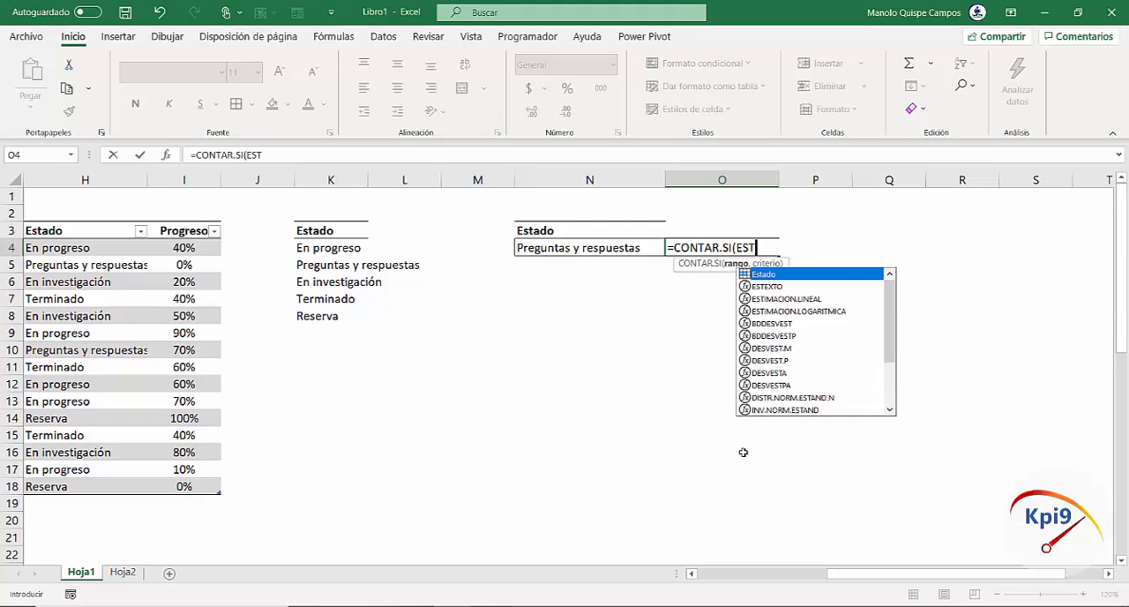
{"action": "type", "text": "A"}
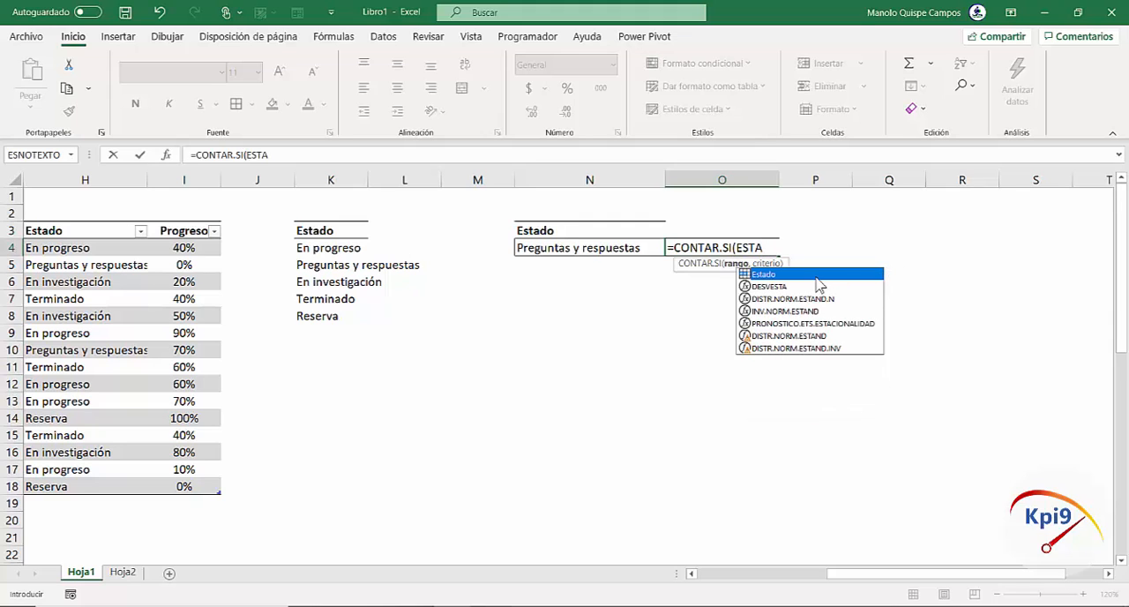
{"action": "double_click", "coordinate": [812, 275]}
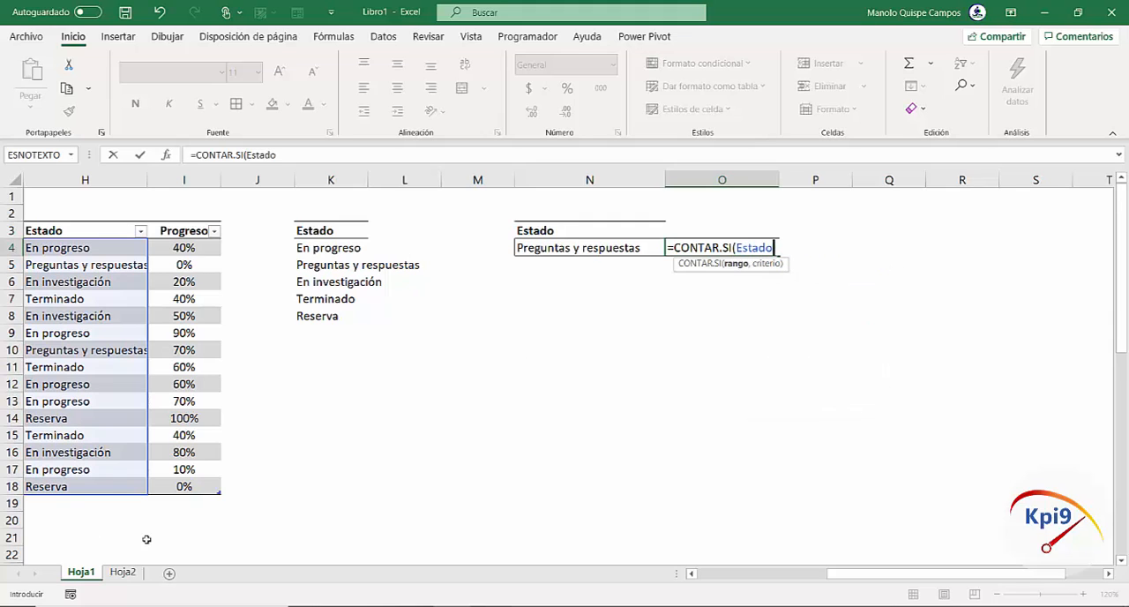
{"action": "type", "text": ","}
{"action": "left_click", "coordinate": [596, 250]}
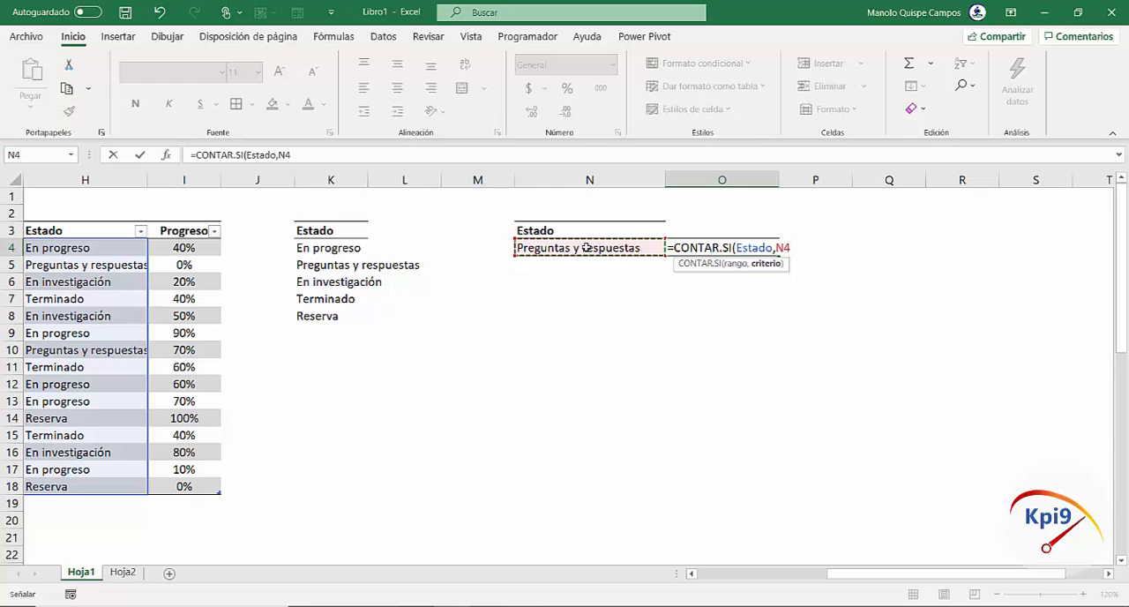
{"action": "type", "text": ")"}
{"action": "key", "text": "Return"}
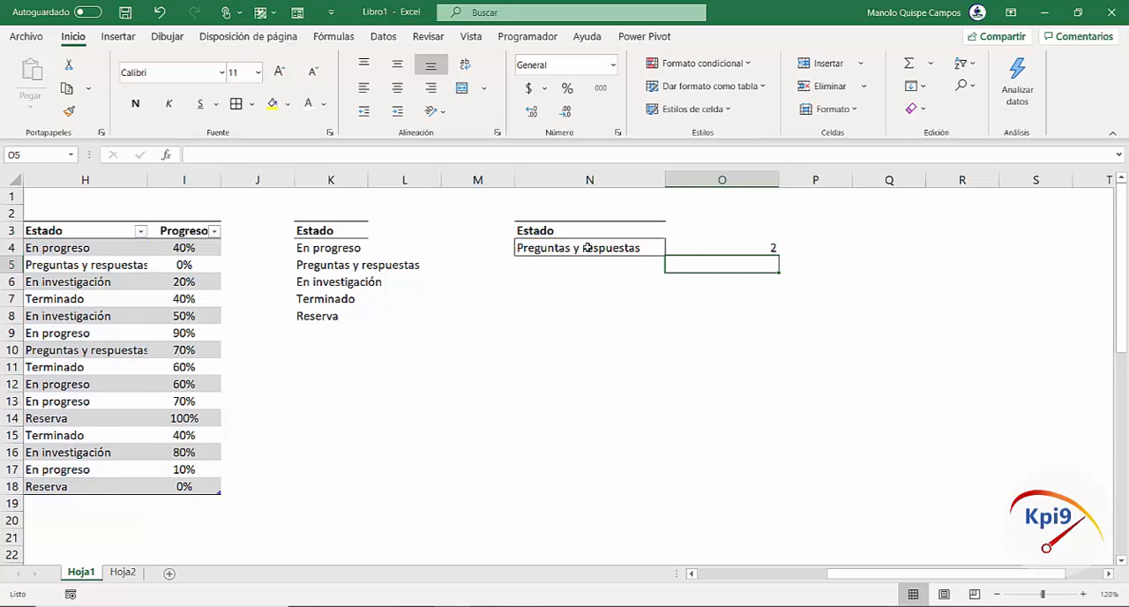
Format the count in O4 as centred and bold with a light gold fill
{"action": "left_click", "coordinate": [708, 239]}
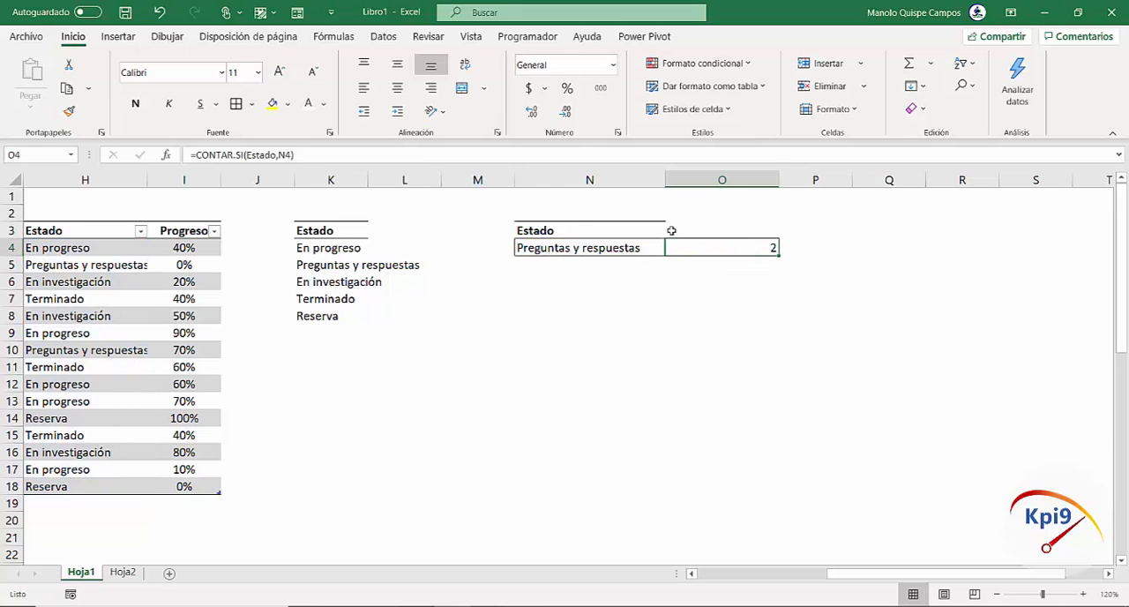
{"action": "left_click", "coordinate": [397, 87]}
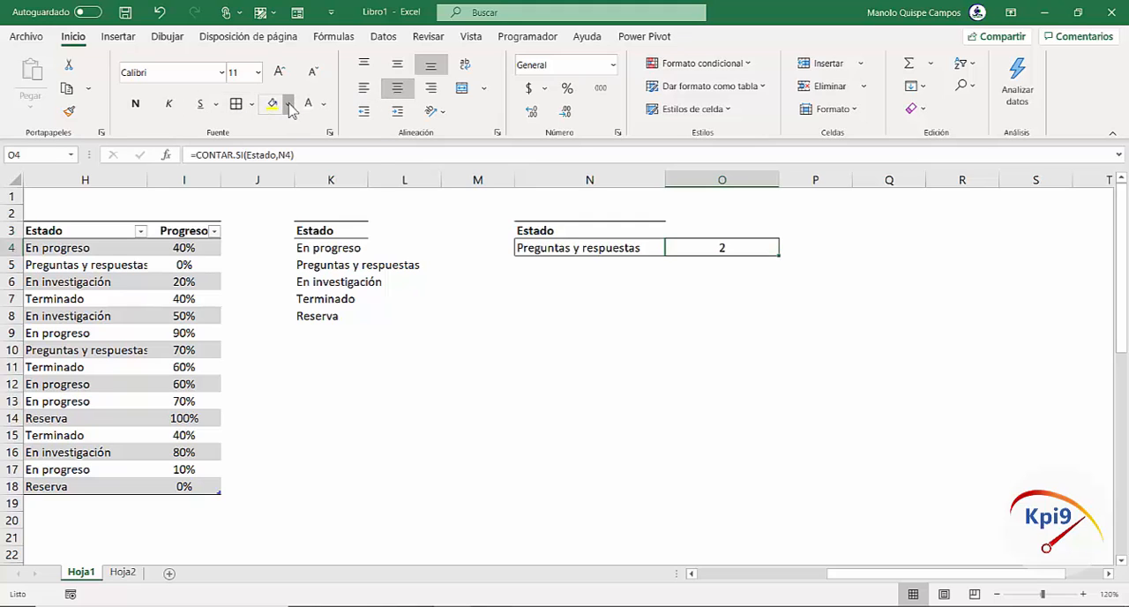
{"action": "left_click", "coordinate": [286, 104]}
{"action": "left_click", "coordinate": [346, 163]}
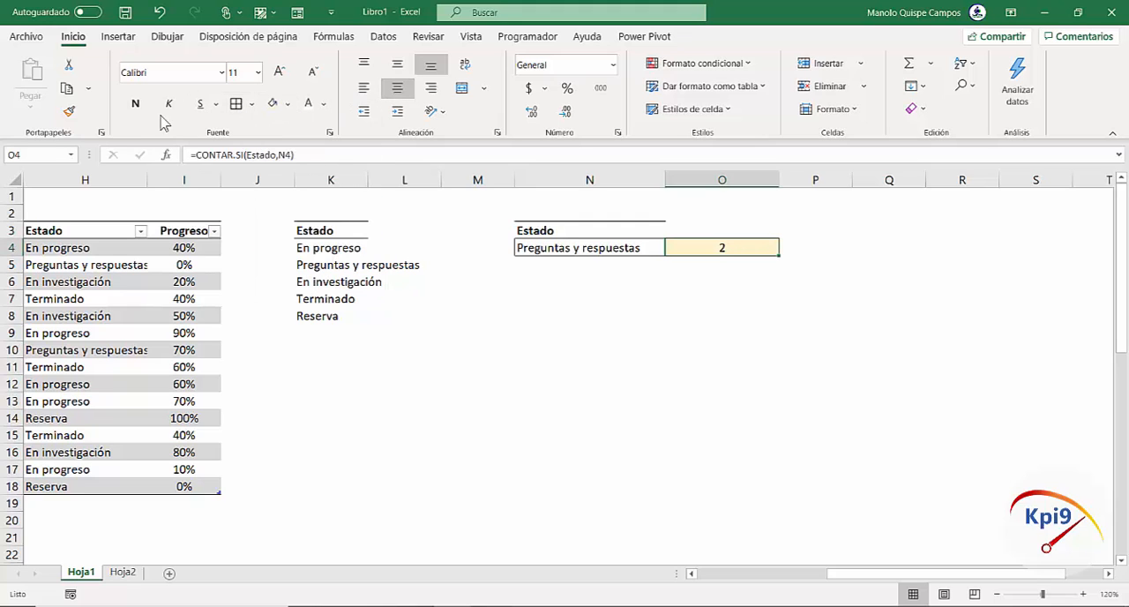
{"action": "left_click", "coordinate": [135, 105]}
Test the count by choosing En investigación, En progreso and finally Reserva from the N4 drop-down list
{"action": "left_click", "coordinate": [593, 251]}
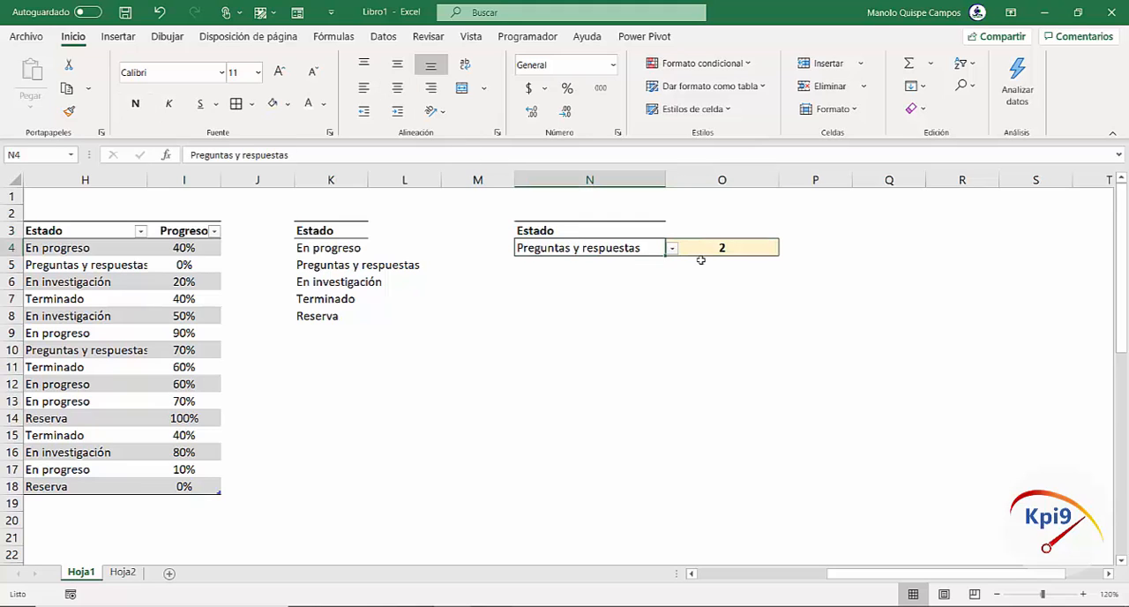
{"action": "left_click", "coordinate": [675, 255]}
{"action": "left_click", "coordinate": [650, 286]}
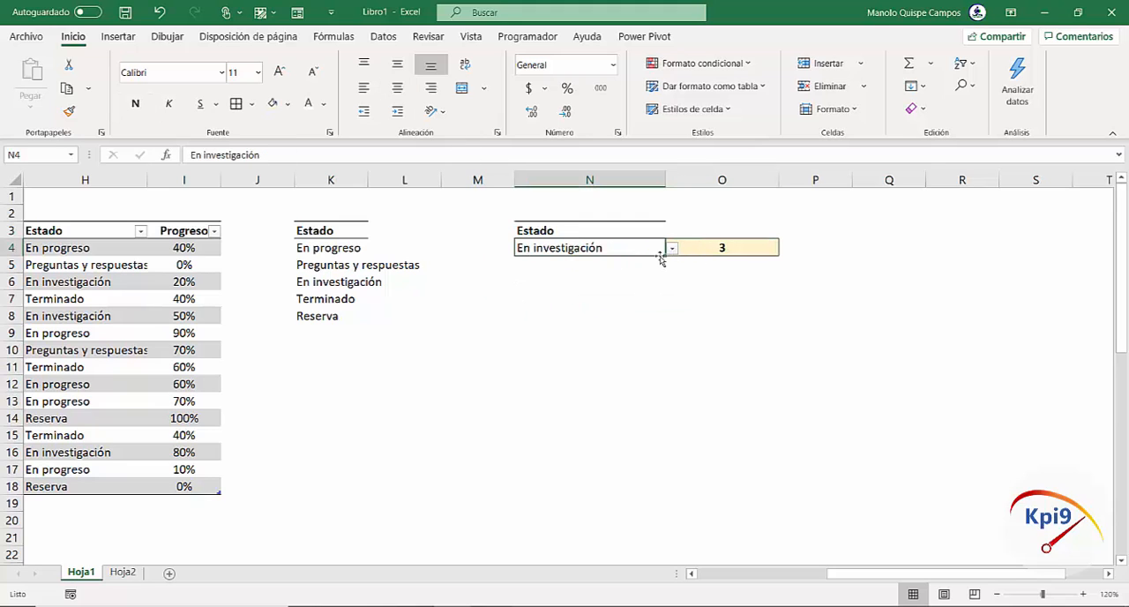
{"action": "left_click", "coordinate": [673, 251]}
{"action": "left_click", "coordinate": [650, 260]}
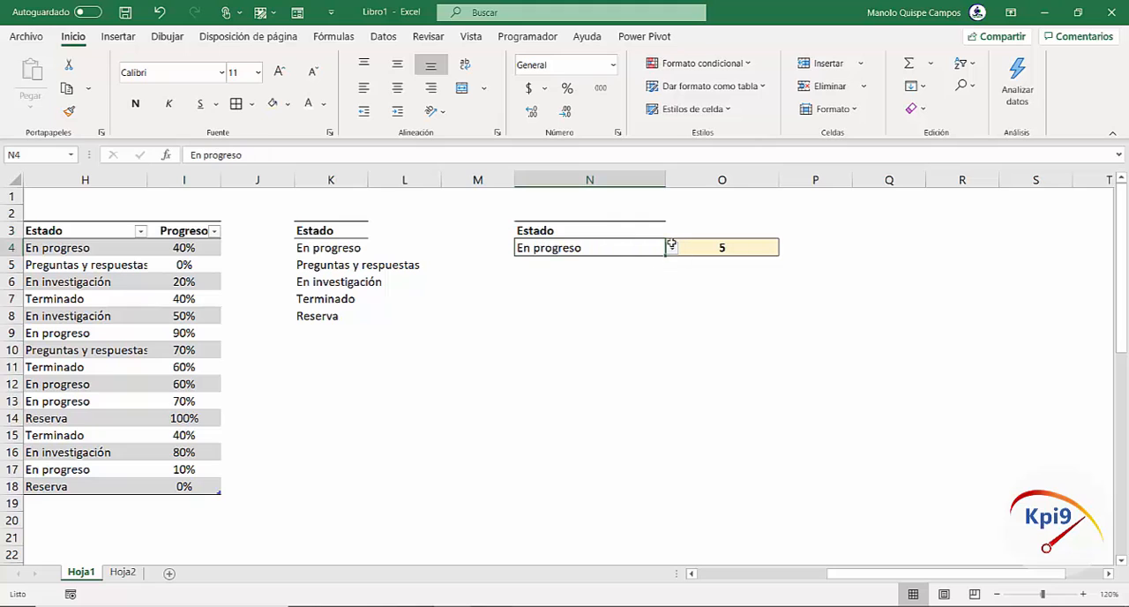
{"action": "left_click", "coordinate": [670, 251]}
{"action": "left_click", "coordinate": [652, 310]}
{"action": "key", "text": "Return"}
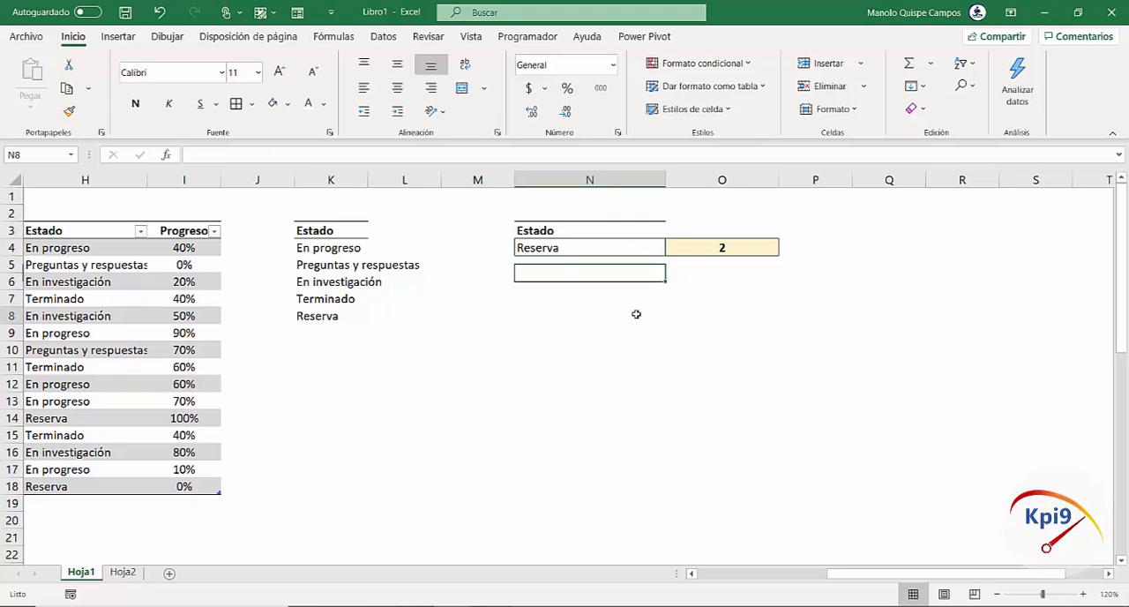
{"action": "left_click", "coordinate": [647, 315]}
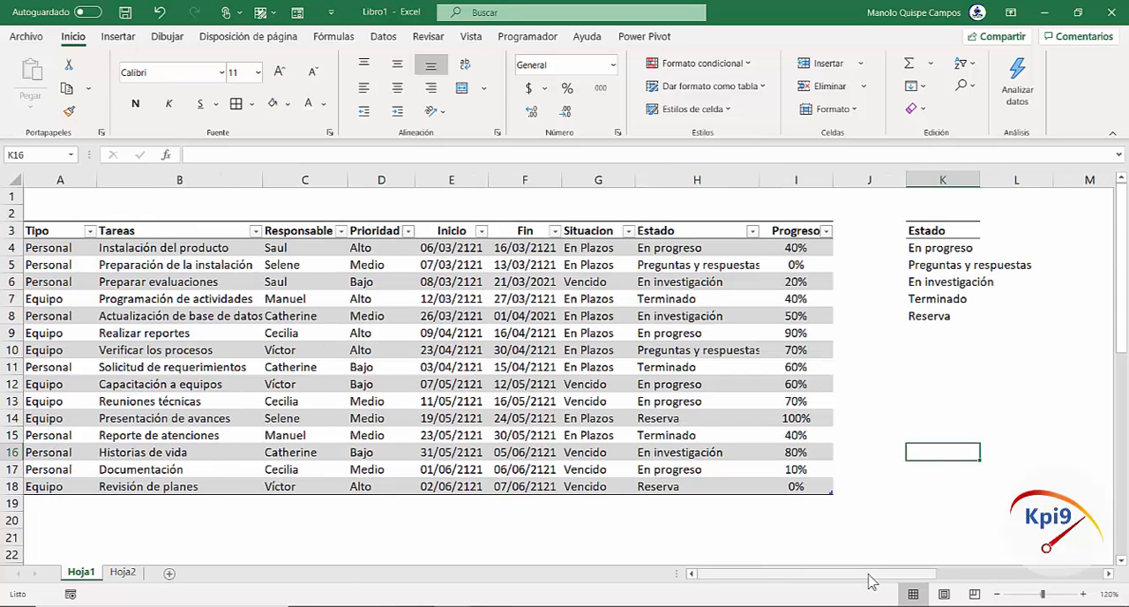
Copy the table headers Tareas, Responsable, Prioridad, Situacion and Progreso and paste them as values starting at N8
{"action": "left_click_drag", "start_coordinate": [869, 580], "coordinate": [1026, 589]}
{"action": "left_click_drag", "start_coordinate": [982, 596], "coordinate": [820, 598]}
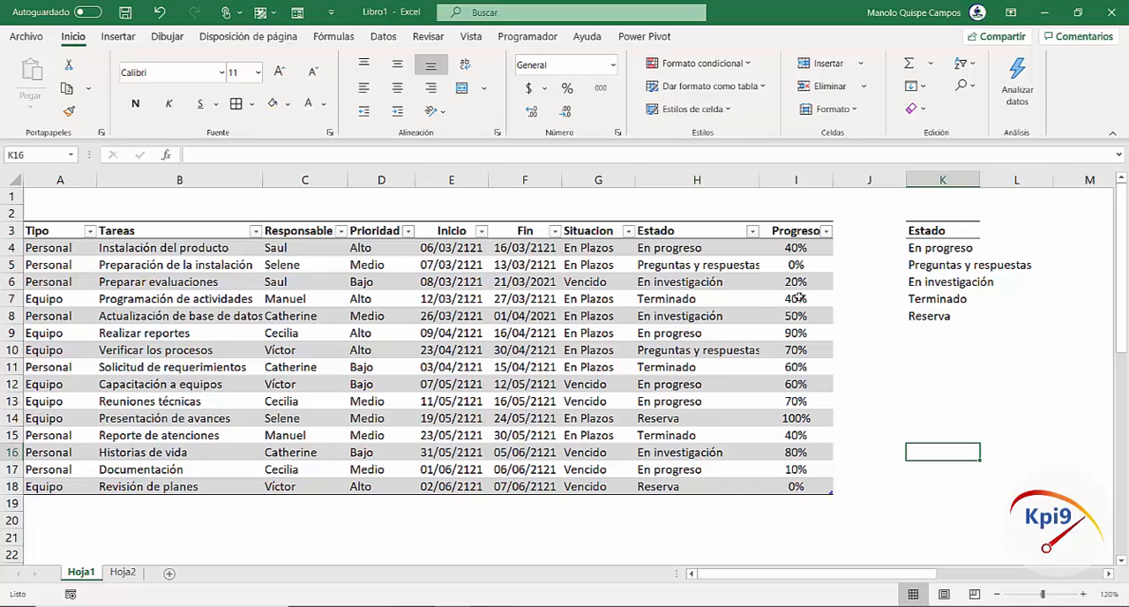
{"action": "left_click", "coordinate": [152, 233]}
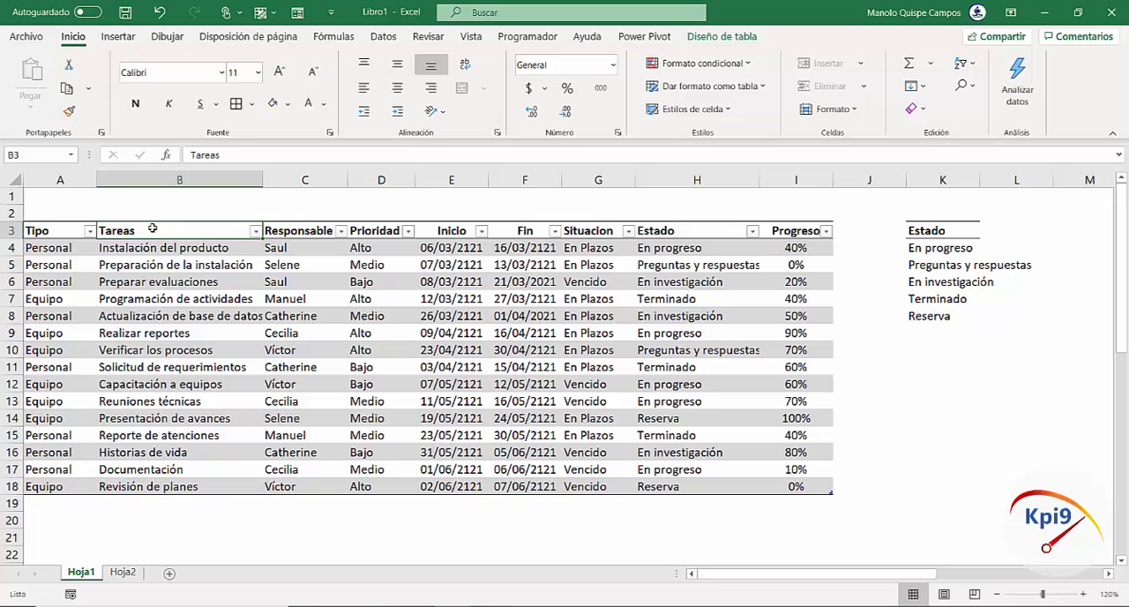
{"action": "left_click", "coordinate": [317, 227], "text": "ctrl"}
{"action": "left_click", "coordinate": [377, 227], "text": "ctrl"}
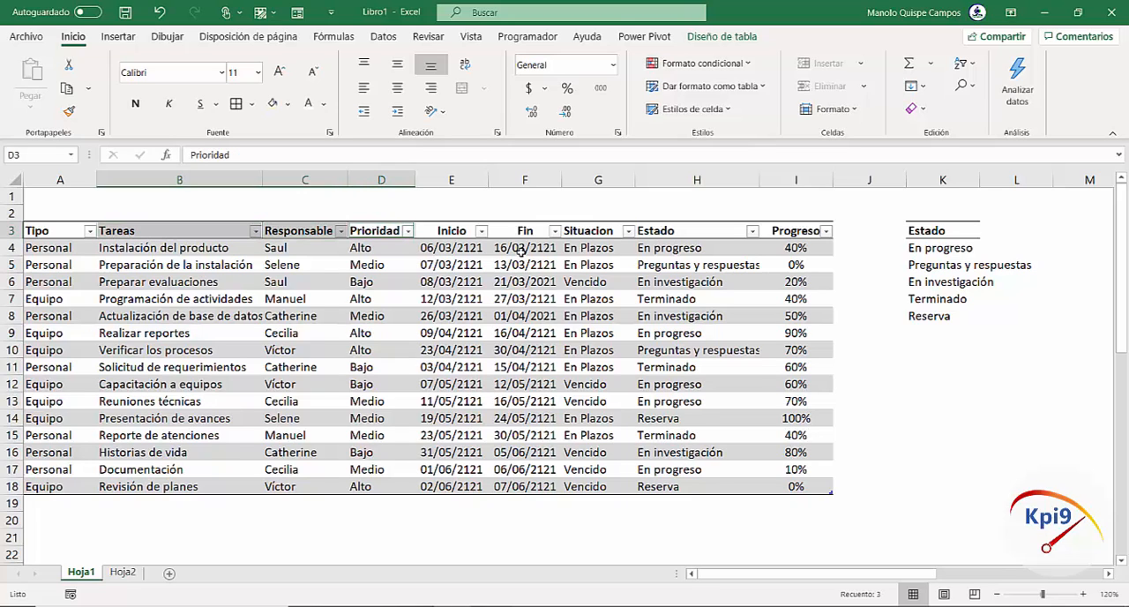
{"action": "left_click", "coordinate": [598, 233], "text": "ctrl"}
{"action": "left_click", "coordinate": [777, 231], "text": "ctrl"}
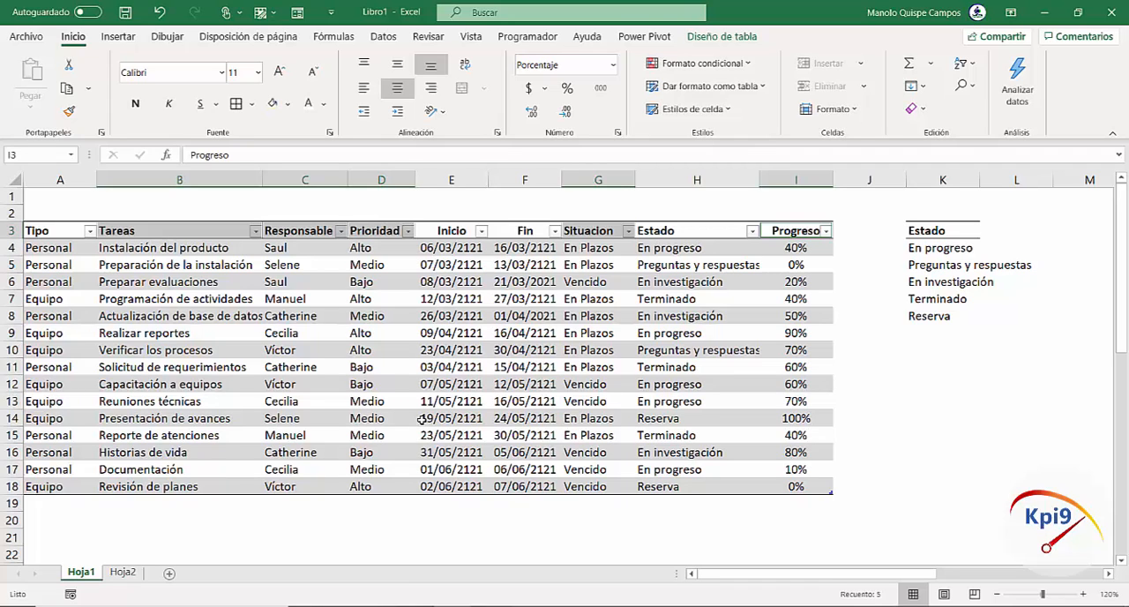
{"action": "key", "text": "ctrl+c"}
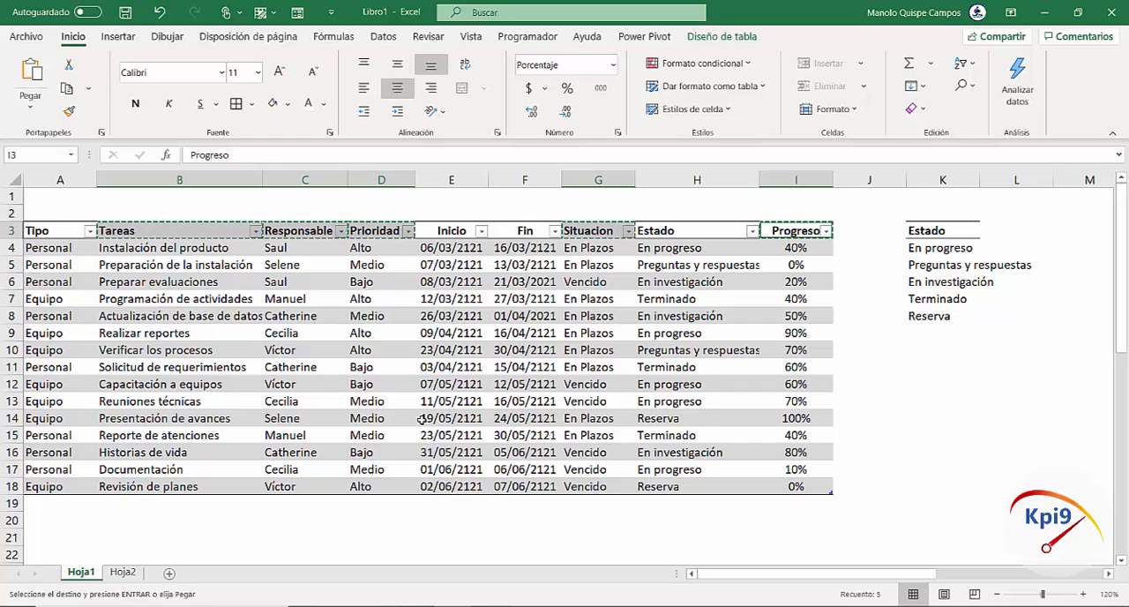
{"action": "scroll", "coordinate": [1108, 574], "scroll_direction": "right", "scroll_amount": 9}
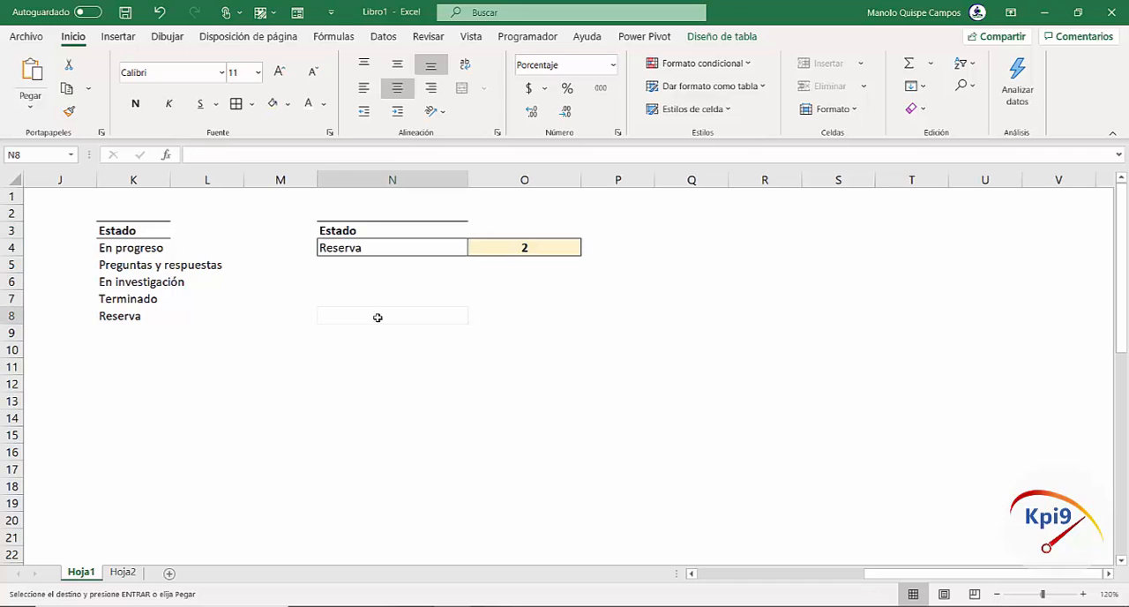
{"action": "left_click", "coordinate": [373, 315]}
{"action": "left_click", "coordinate": [15, 106]}
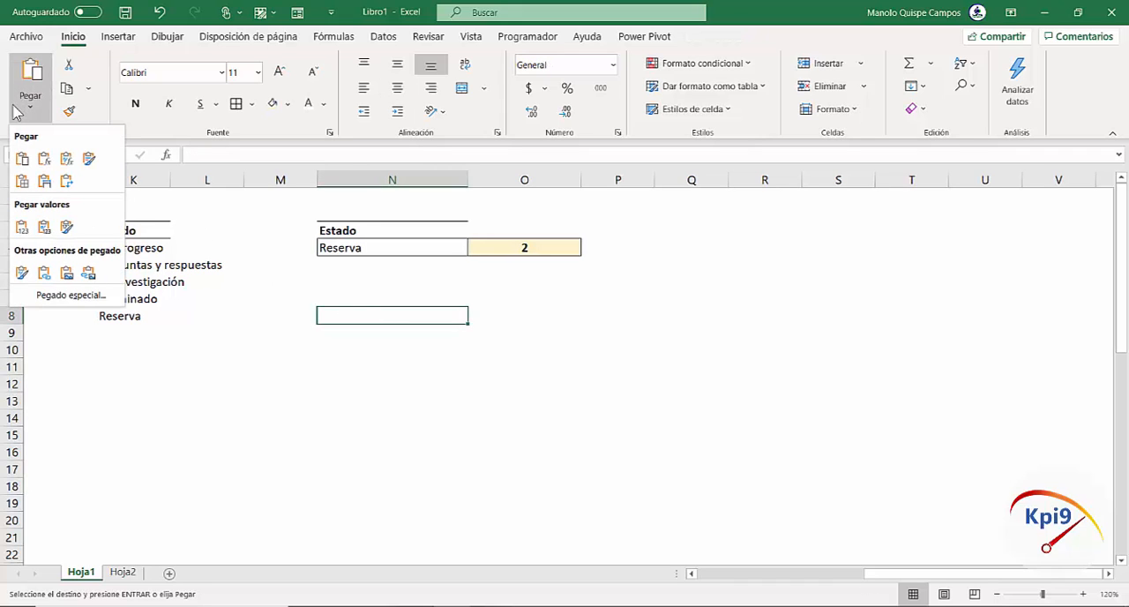
{"action": "left_click", "coordinate": [23, 230]}
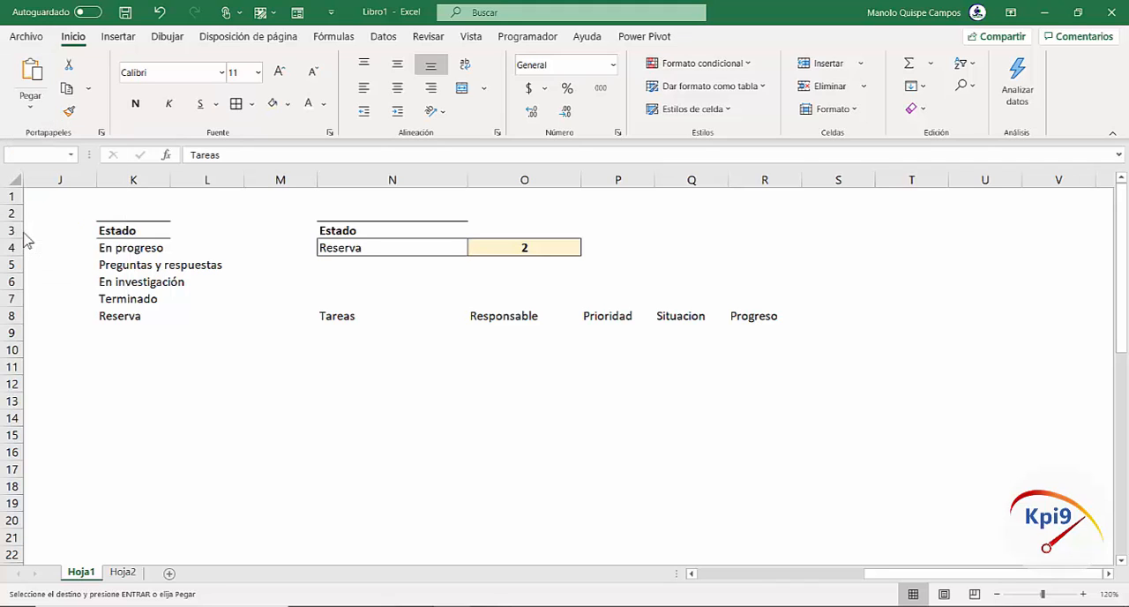
Give the pasted headers in N8:R8 cell borders, bold text and centred alignment
{"action": "left_click", "coordinate": [235, 106]}
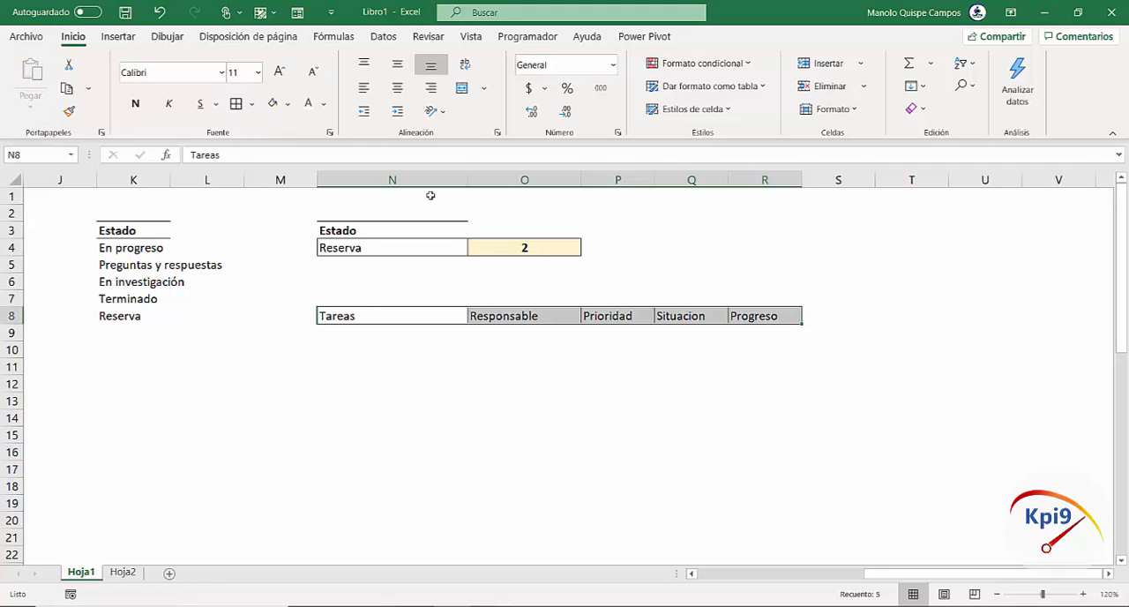
{"action": "left_click", "coordinate": [135, 103]}
{"action": "left_click", "coordinate": [395, 89]}
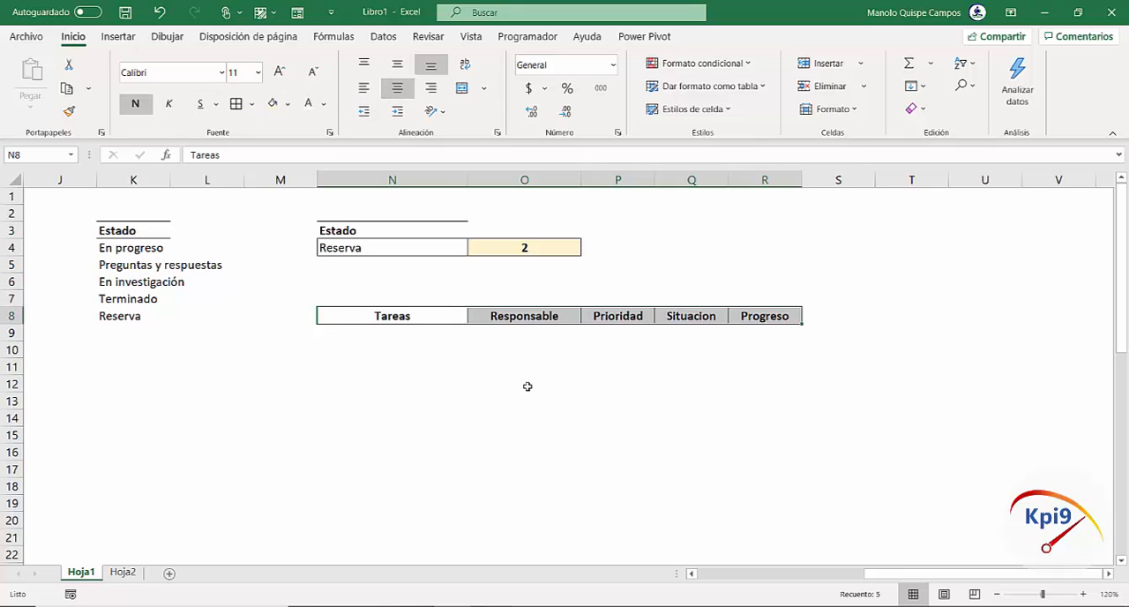
Adjust the widths of columns N to R to make the new header row roomier
{"action": "left_click", "coordinate": [525, 400]}
{"action": "left_click_drag", "start_coordinate": [581, 180], "coordinate": [602, 180]}
{"action": "left_click_drag", "start_coordinate": [467, 180], "coordinate": [508, 180]}
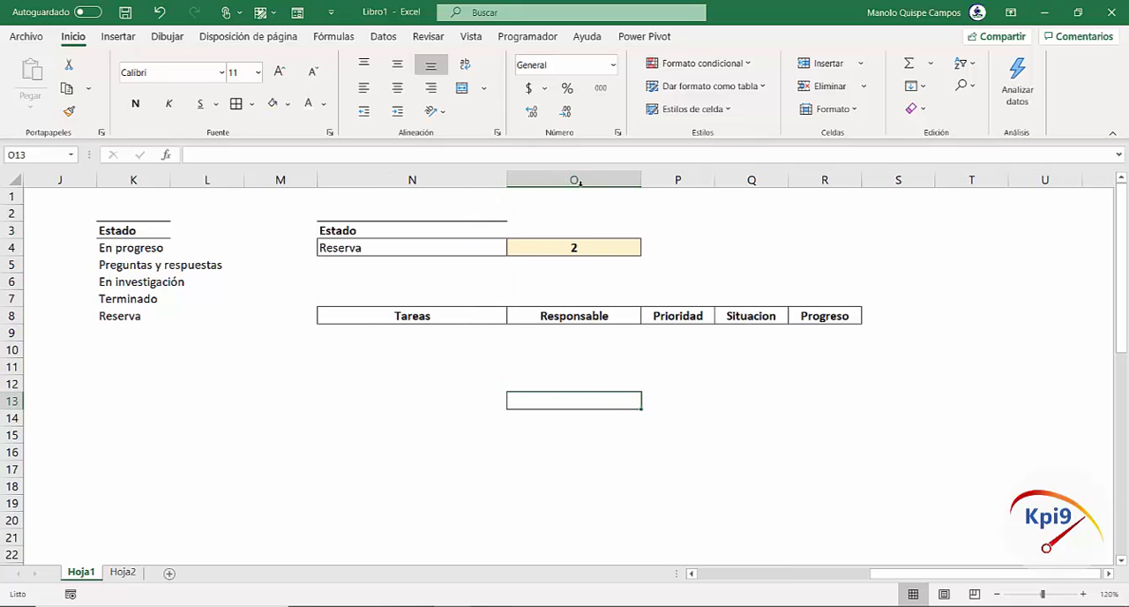
{"action": "left_click_drag", "start_coordinate": [639, 183], "coordinate": [614, 177]}
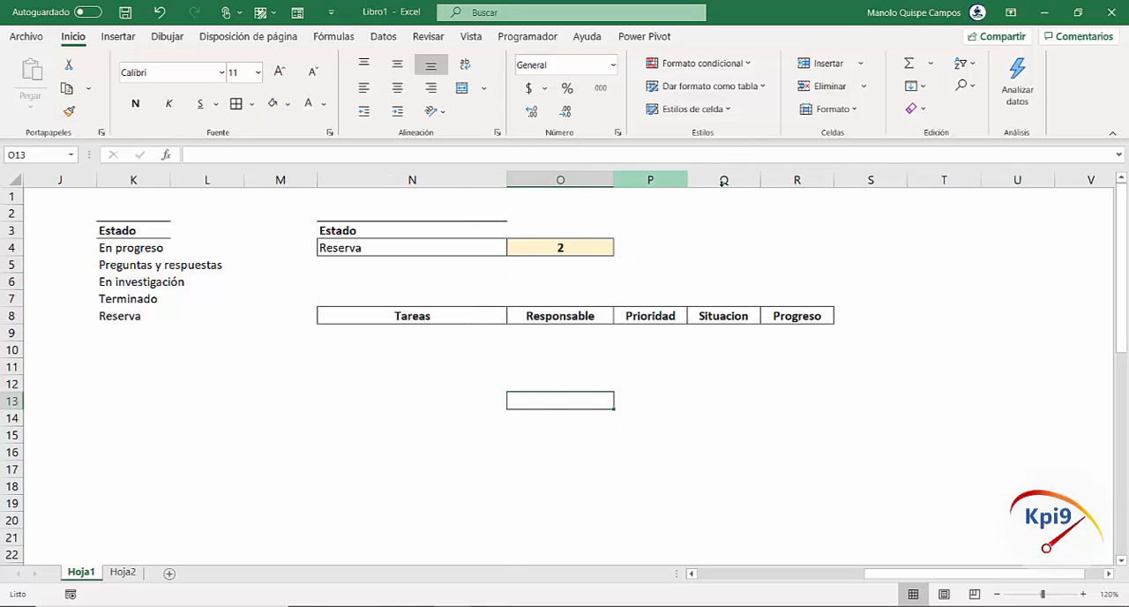
{"action": "left_click_drag", "start_coordinate": [687, 179], "coordinate": [724, 180]}
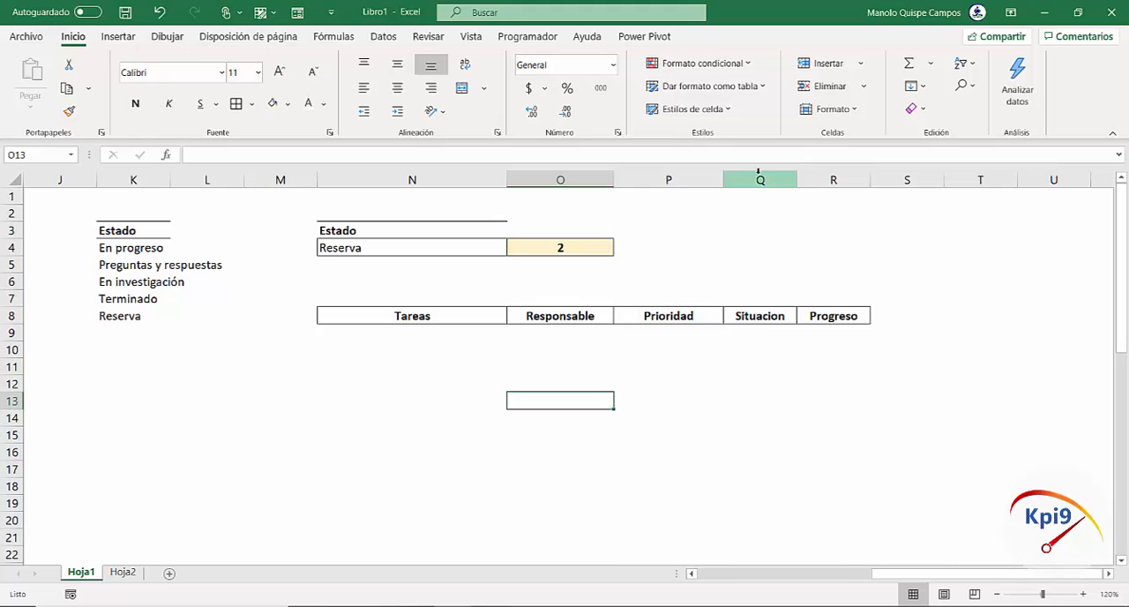
{"action": "left_click_drag", "start_coordinate": [797, 180], "coordinate": [839, 186]}
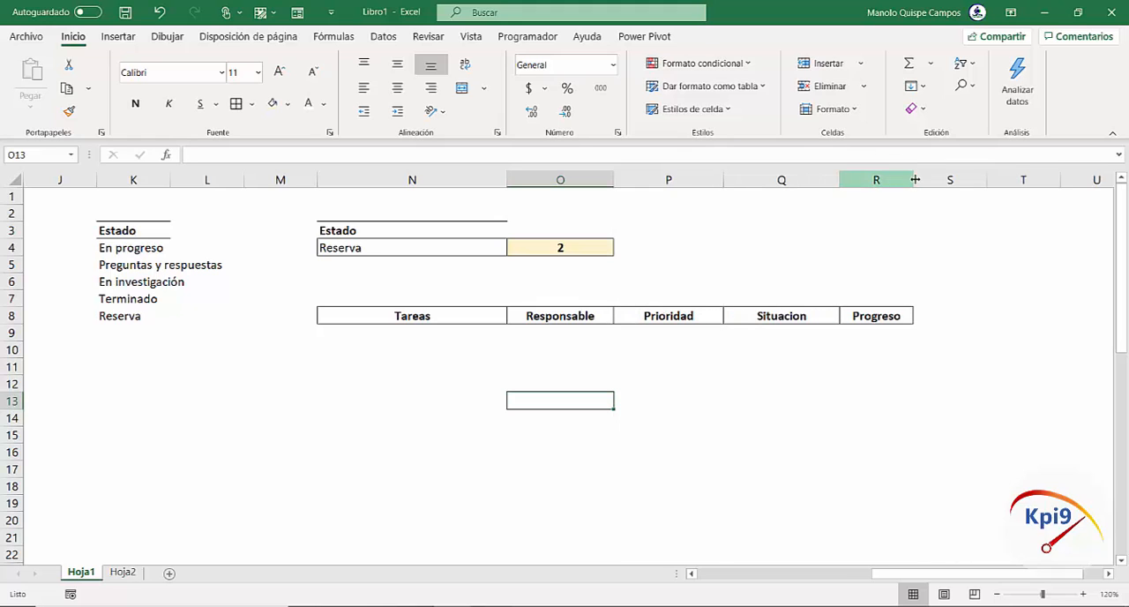
{"action": "left_click_drag", "start_coordinate": [913, 180], "coordinate": [942, 182]}
{"action": "left_click", "coordinate": [451, 365]}
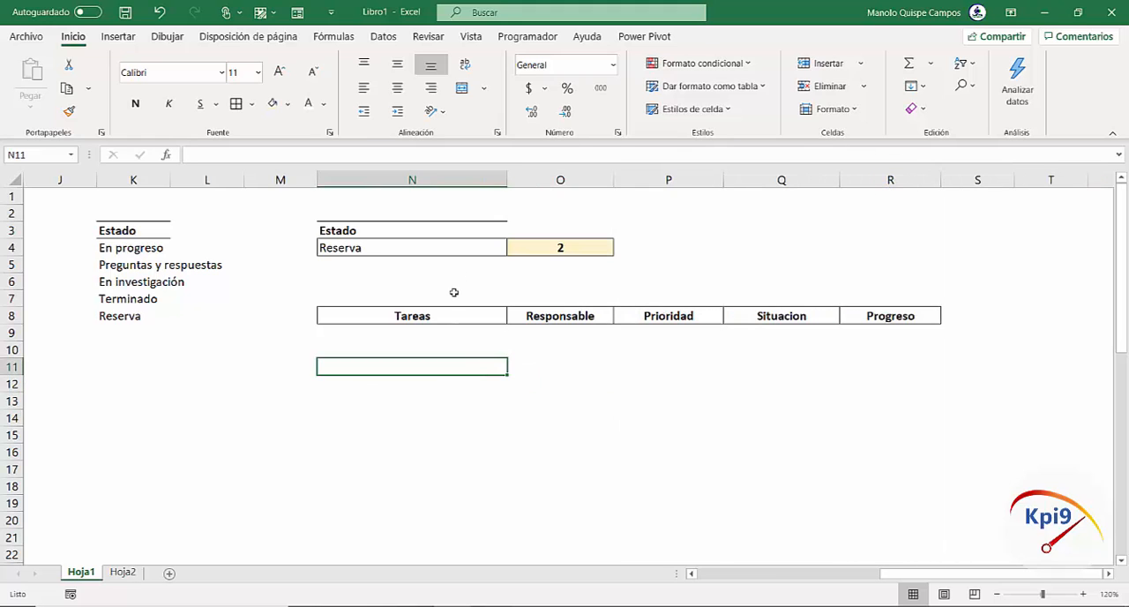
Try the N4 selector with En progreso, En investigación and Reserva, marking the empty cells under Tareas that would hold the matching tasks
{"action": "left_click", "coordinate": [492, 250]}
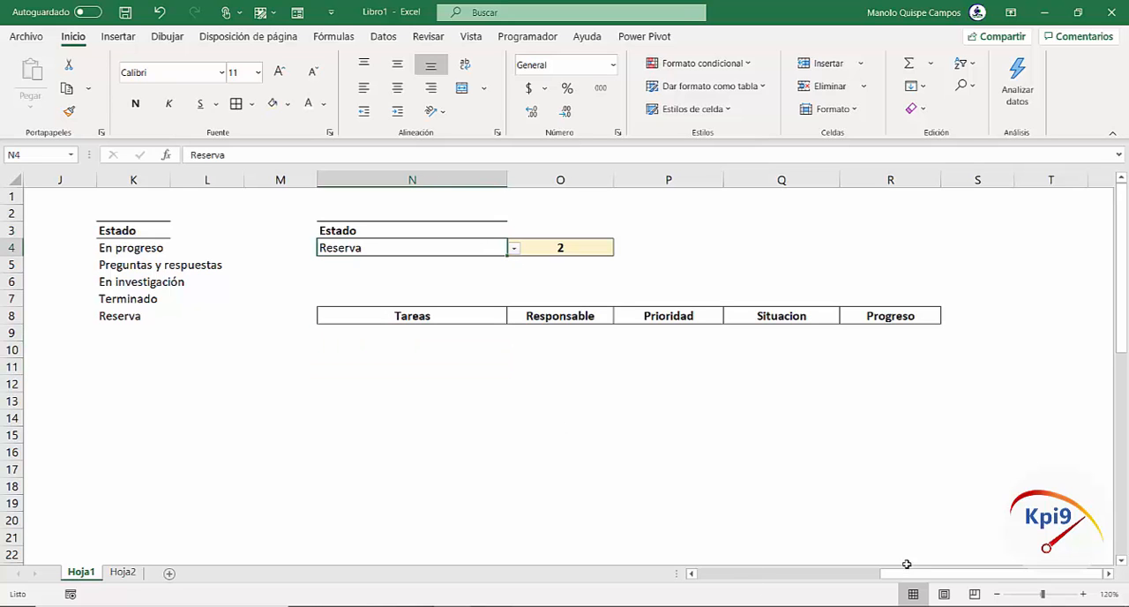
{"action": "left_click_drag", "start_coordinate": [900, 575], "coordinate": [776, 575]}
{"action": "left_click", "coordinate": [785, 251]}
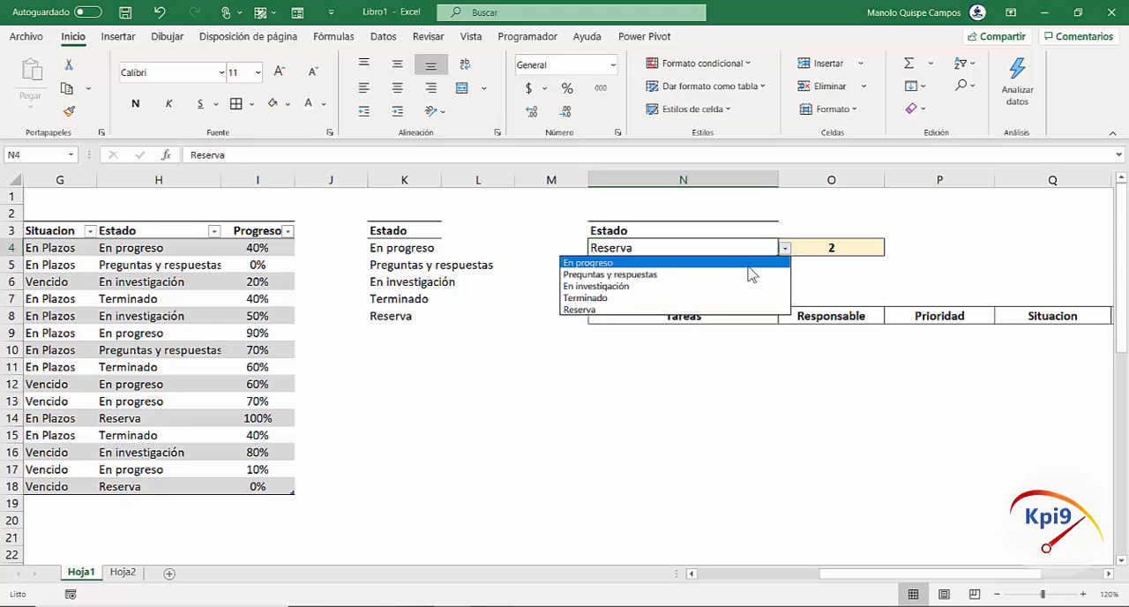
{"action": "left_click", "coordinate": [748, 264]}
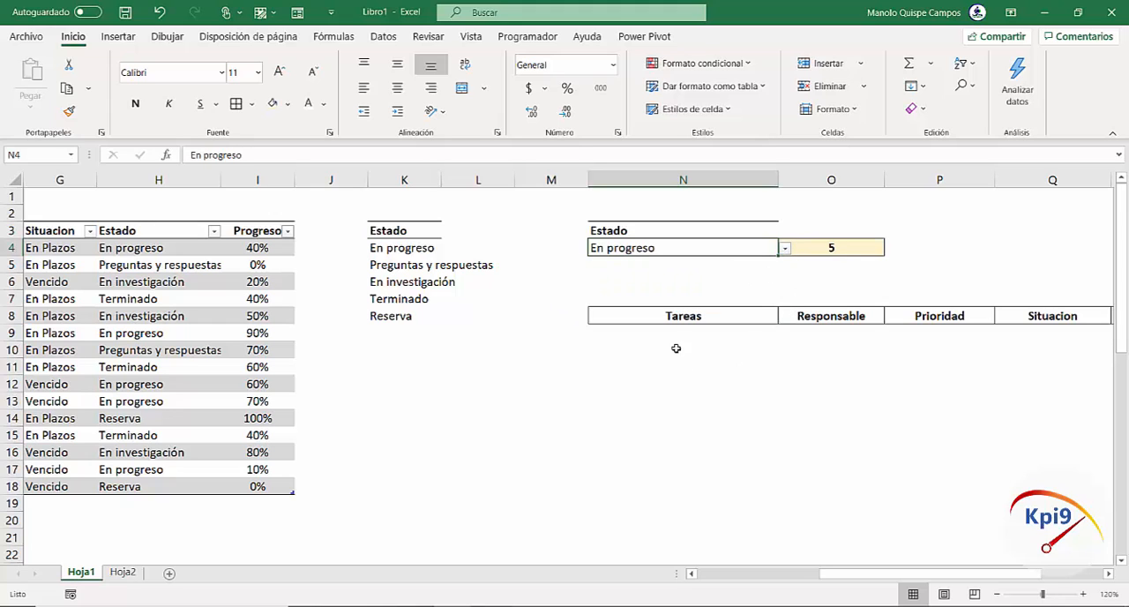
{"action": "left_click_drag", "start_coordinate": [668, 332], "coordinate": [638, 398]}
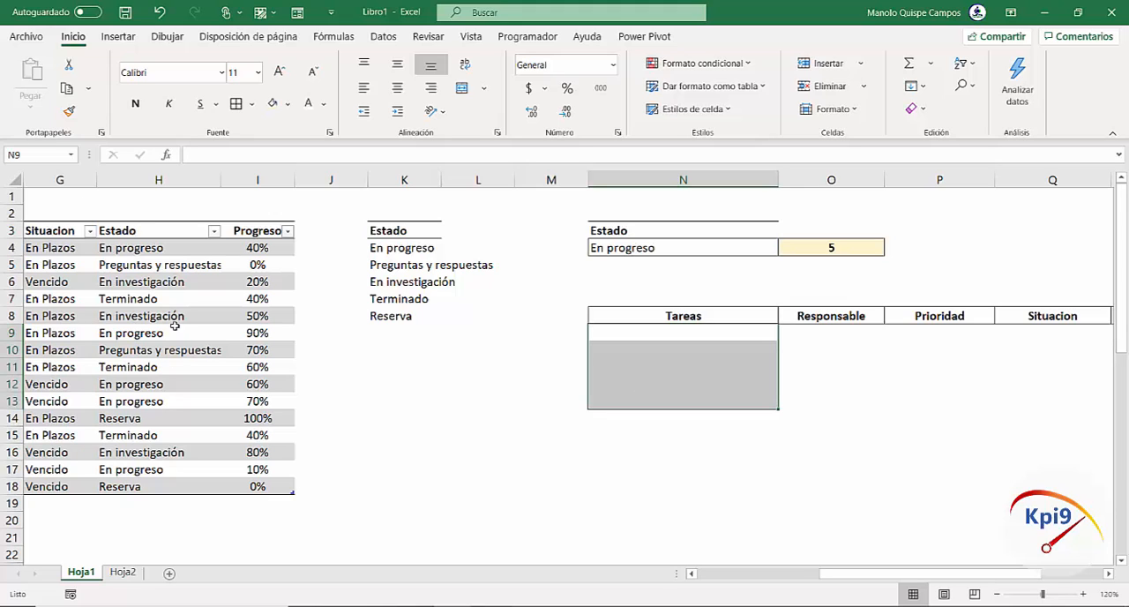
{"action": "left_click", "coordinate": [748, 252]}
{"action": "left_click", "coordinate": [785, 249]}
{"action": "left_click", "coordinate": [759, 290]}
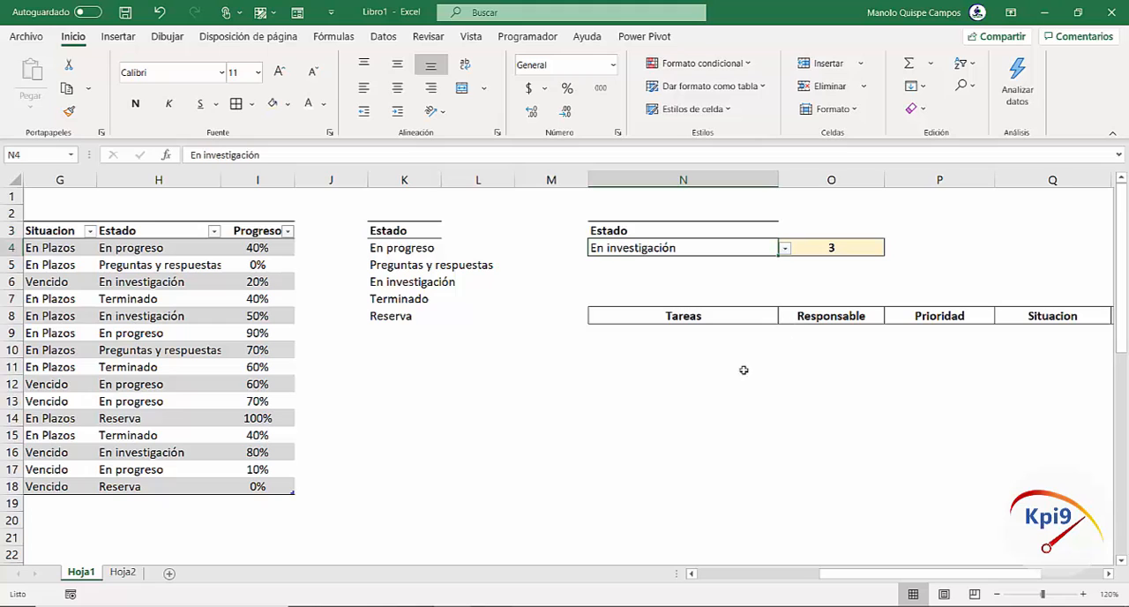
{"action": "left_click_drag", "start_coordinate": [736, 332], "coordinate": [741, 388]}
{"action": "left_click", "coordinate": [755, 248]}
{"action": "left_click", "coordinate": [786, 249]}
{"action": "left_click", "coordinate": [747, 308]}
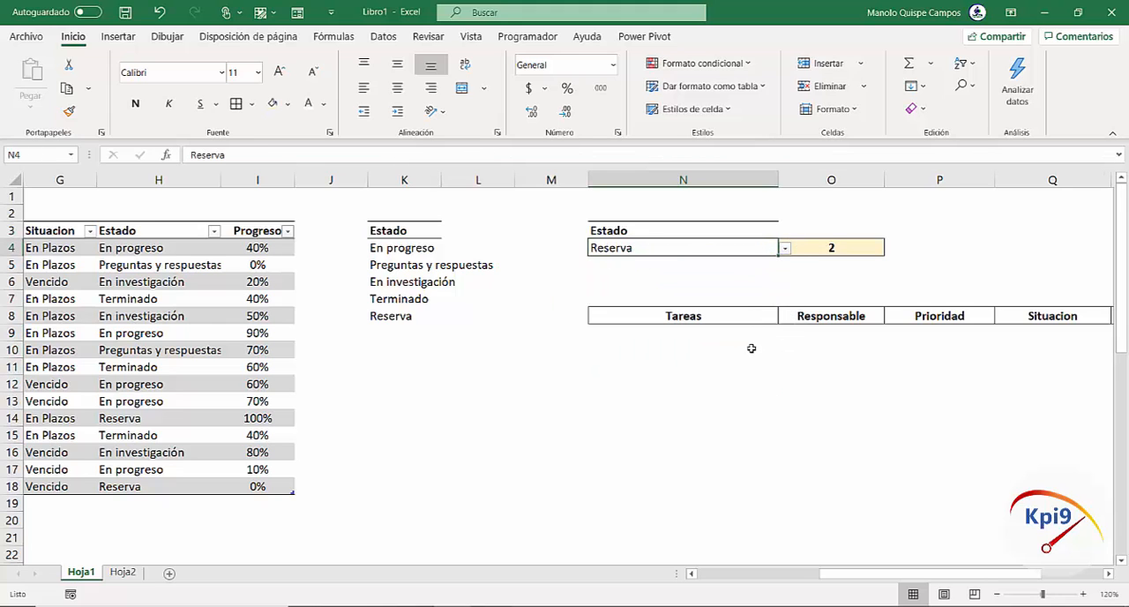
{"action": "left_click", "coordinate": [742, 338]}
{"action": "left_click", "coordinate": [711, 420]}
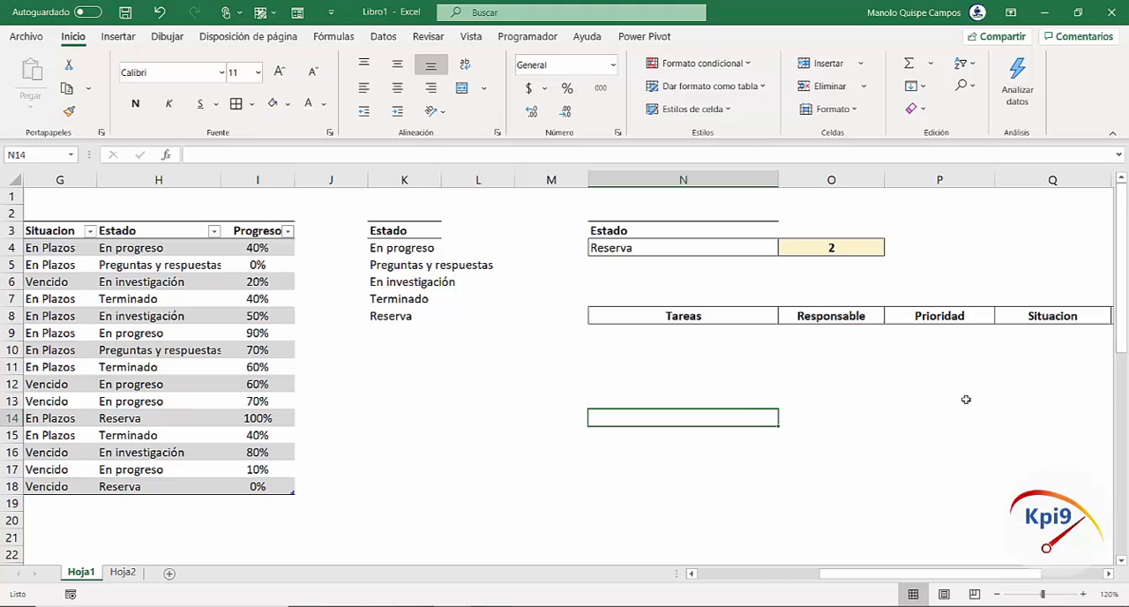
Begin a formula in N9, the first cell under Tareas, with =SI(FILAS(
{"action": "left_click", "coordinate": [1109, 574]}
{"action": "left_click", "coordinate": [1109, 575]}
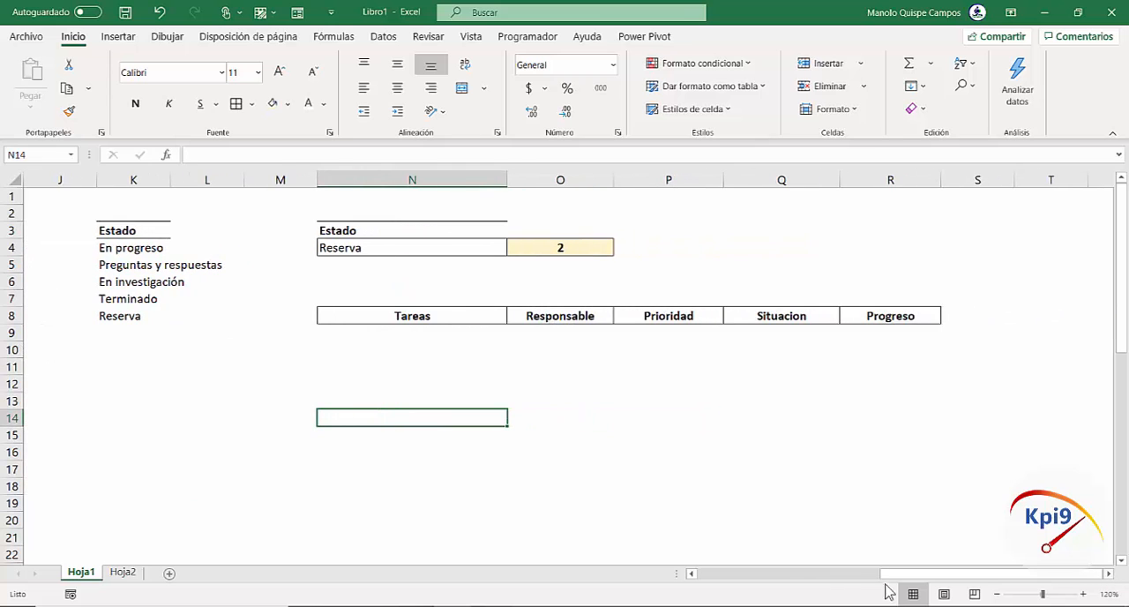
{"action": "left_click_drag", "start_coordinate": [888, 582], "coordinate": [788, 575]}
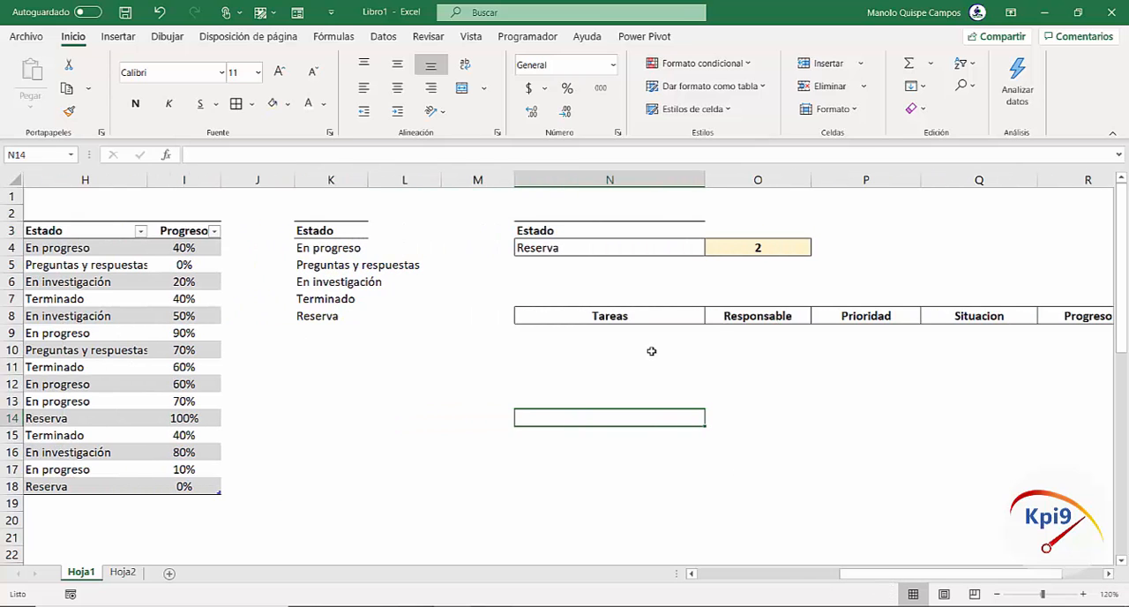
{"action": "left_click", "coordinate": [646, 336]}
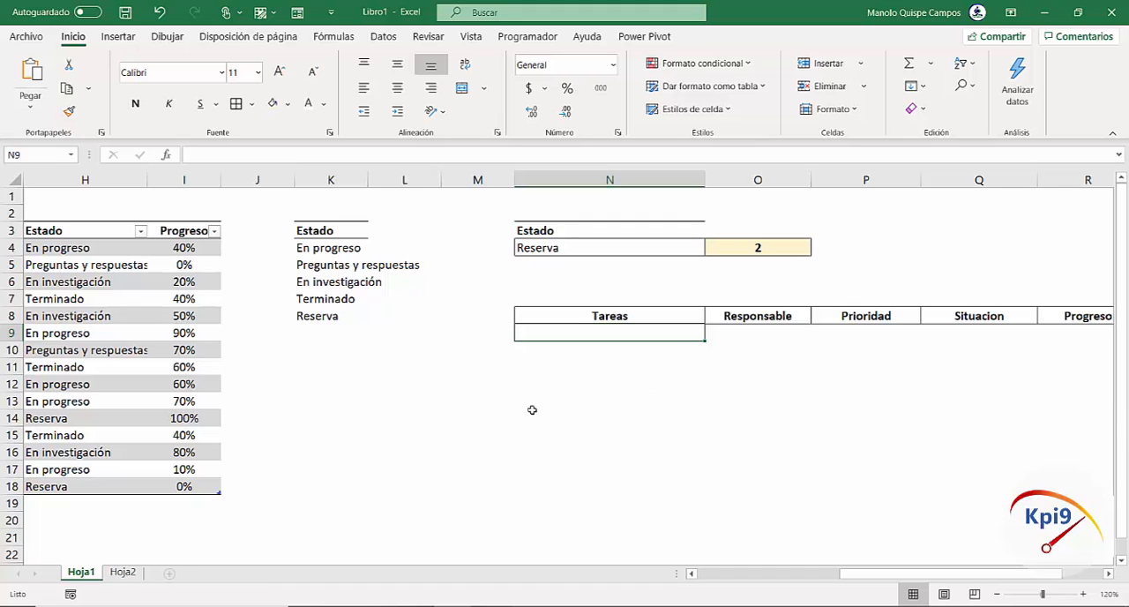
{"action": "type", "text": "="}
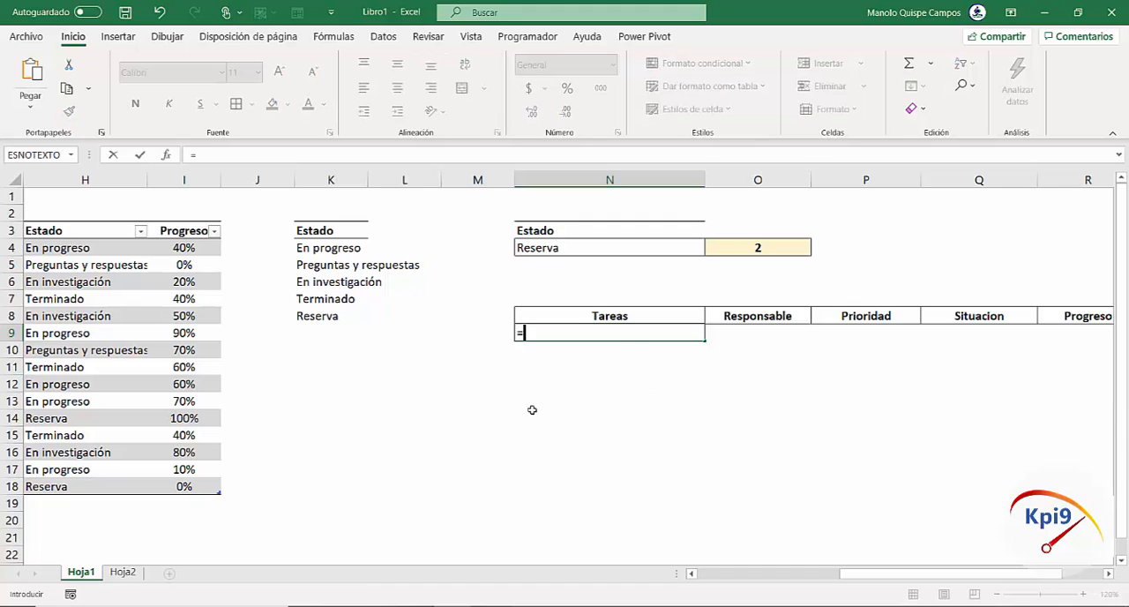
{"action": "type", "text": "SI("}
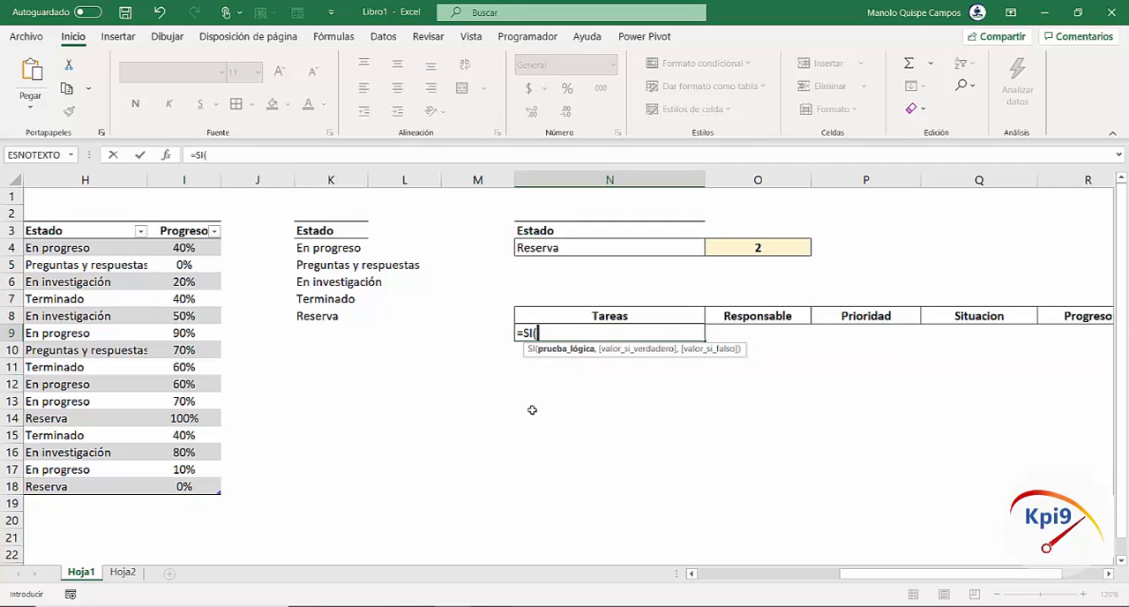
{"action": "type", "text": "FILAS("}
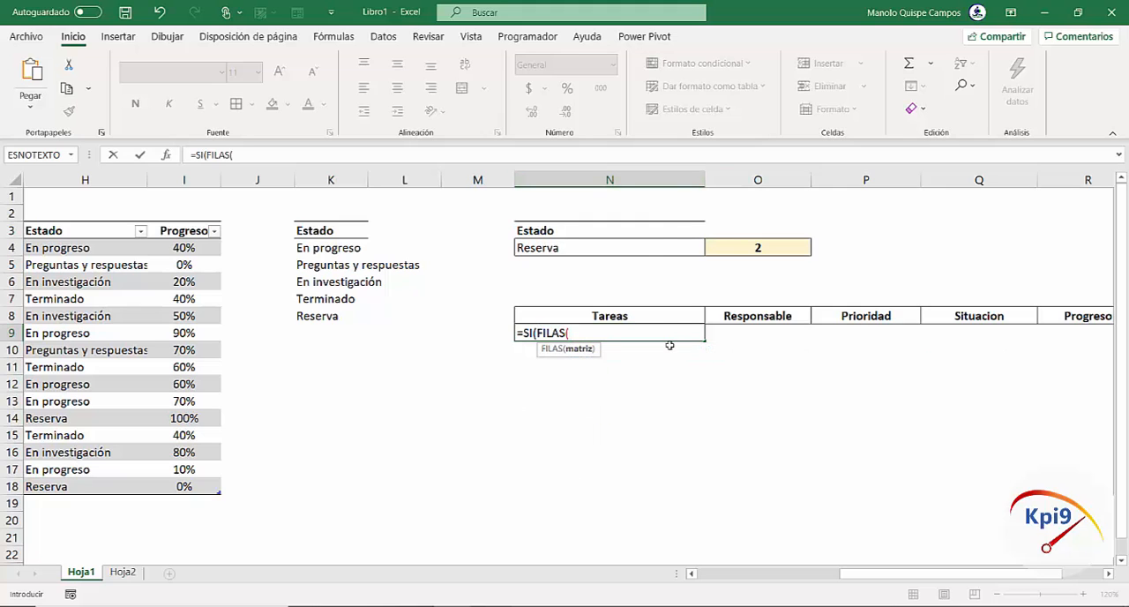
Give FILAS the expanding range N$9:N9, with only the starting row locked, and close the function
{"action": "type", "text": "N9"}
{"action": "left_click", "coordinate": [579, 332]}
{"action": "type", "text": "$9"}
{"action": "double_click", "coordinate": [597, 332]}
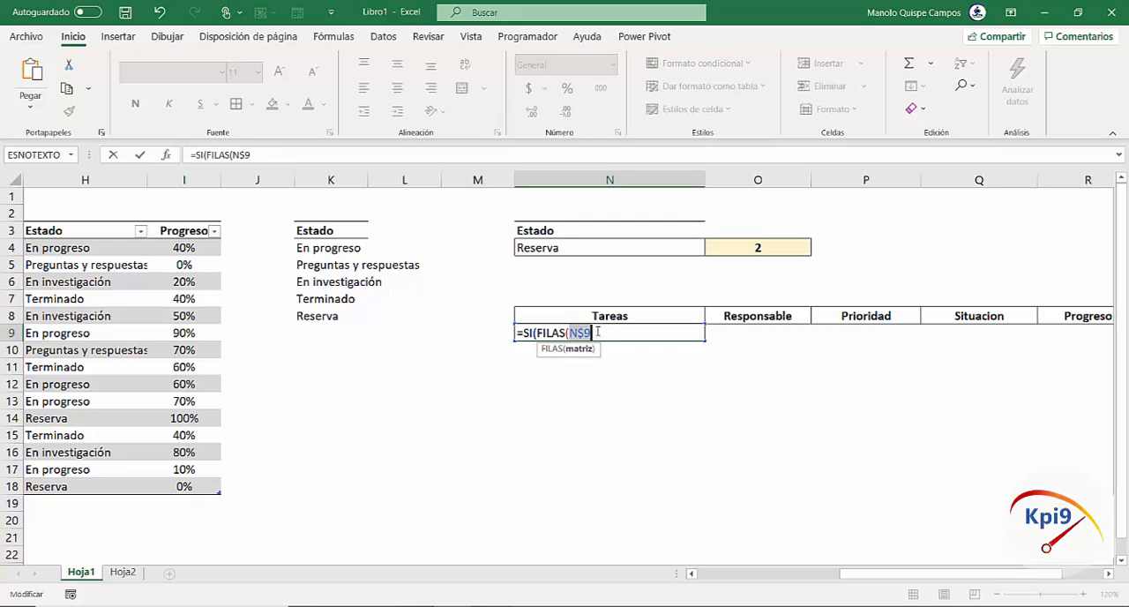
{"action": "left_click", "coordinate": [597, 331]}
{"action": "type", "text": ":N9"}
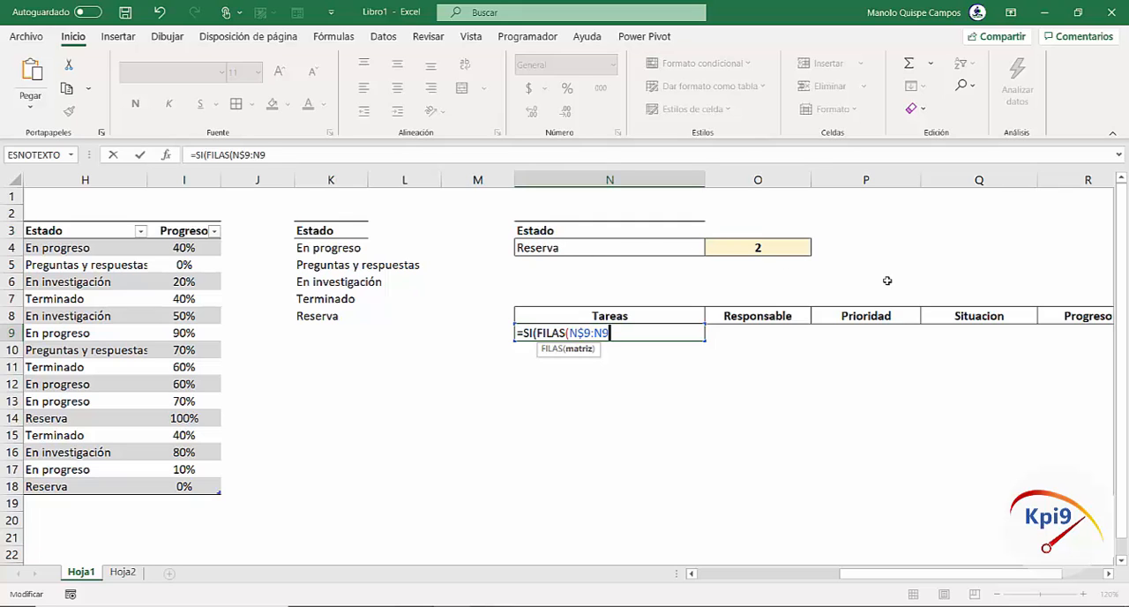
{"action": "type", "text": ")"}
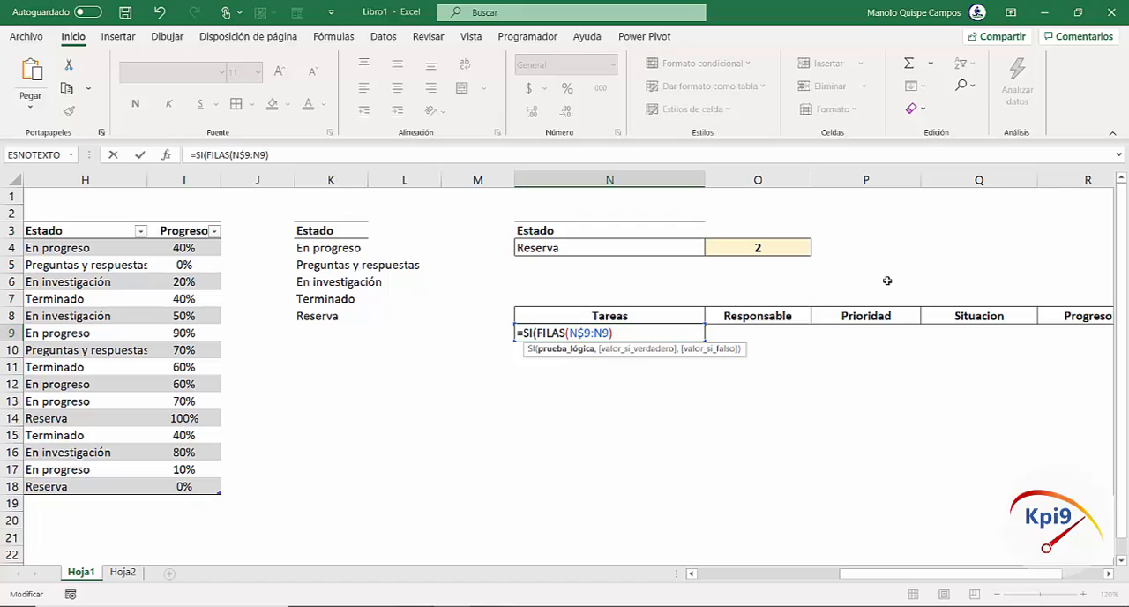
{"action": "type", "text": "<="}
Complete the SI logical test by comparing the row count as <= the absolute reference $O$4
{"action": "left_click", "coordinate": [776, 251]}
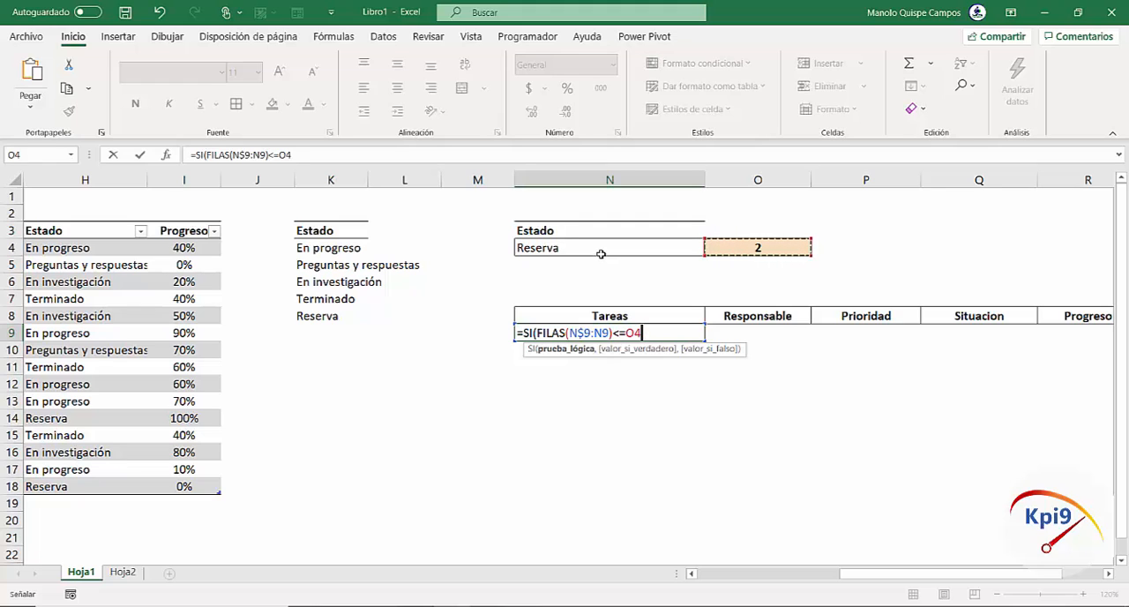
{"action": "key", "text": "F4"}
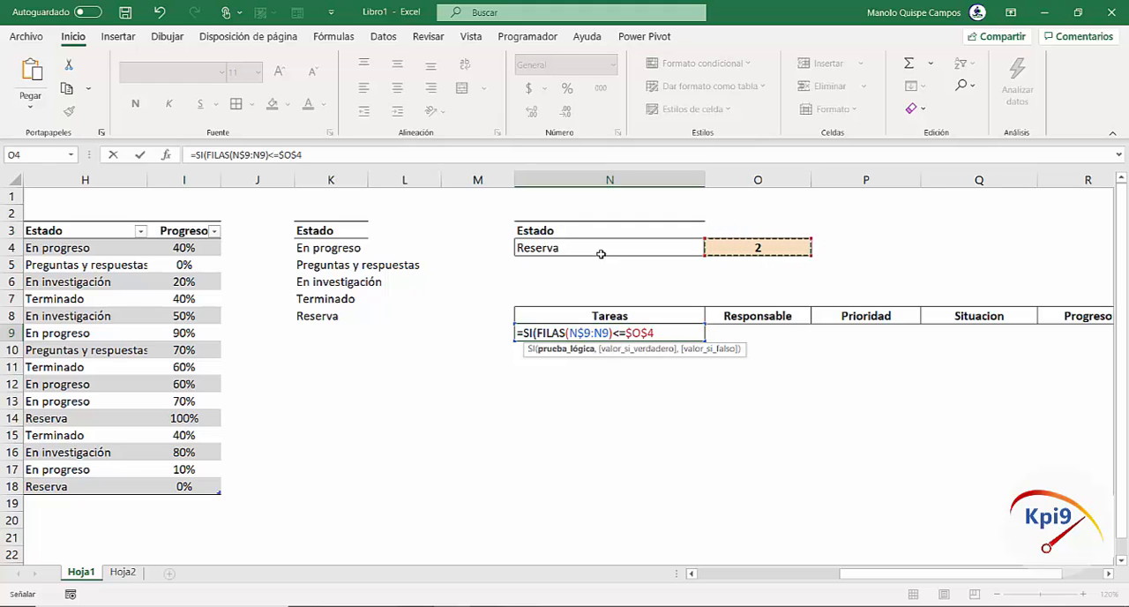
{"action": "type", "text": ")"}
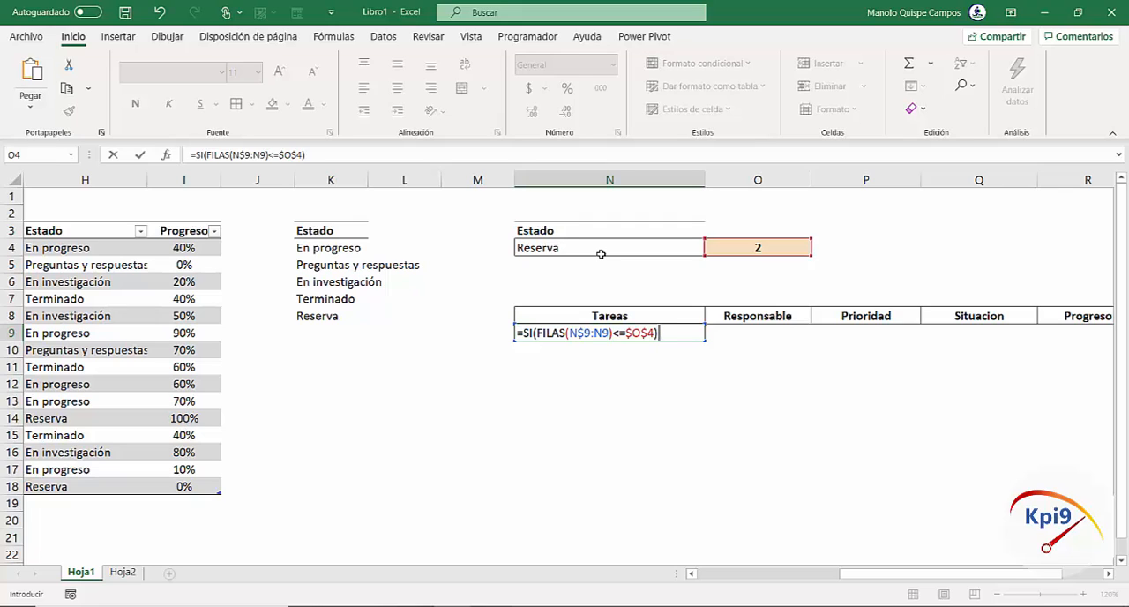
{"action": "key", "text": "BackSpace"}
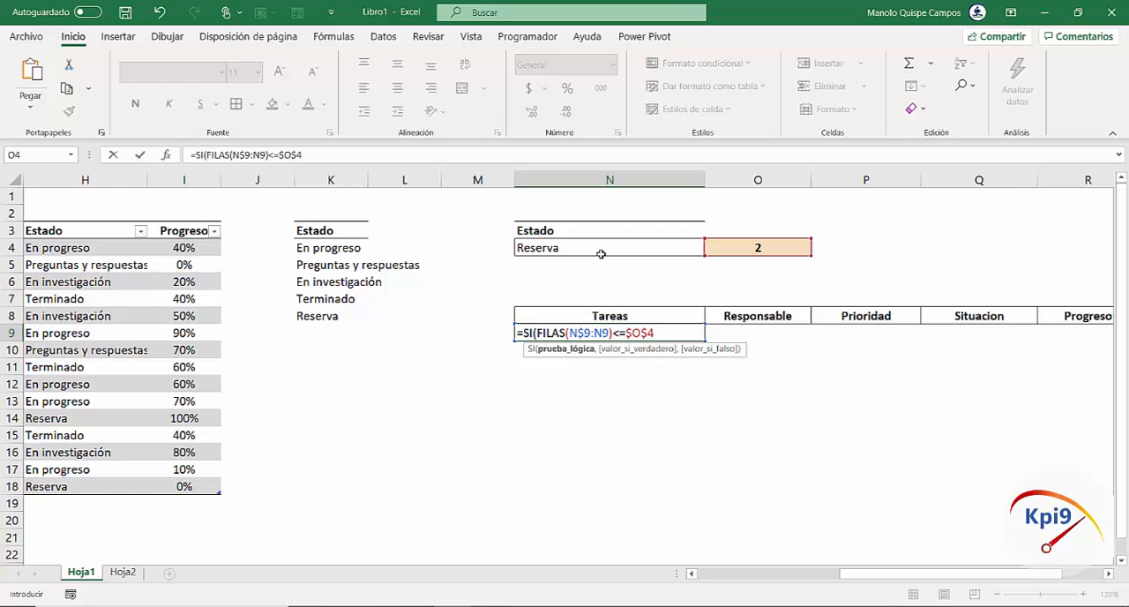
{"action": "type", "text": ","}
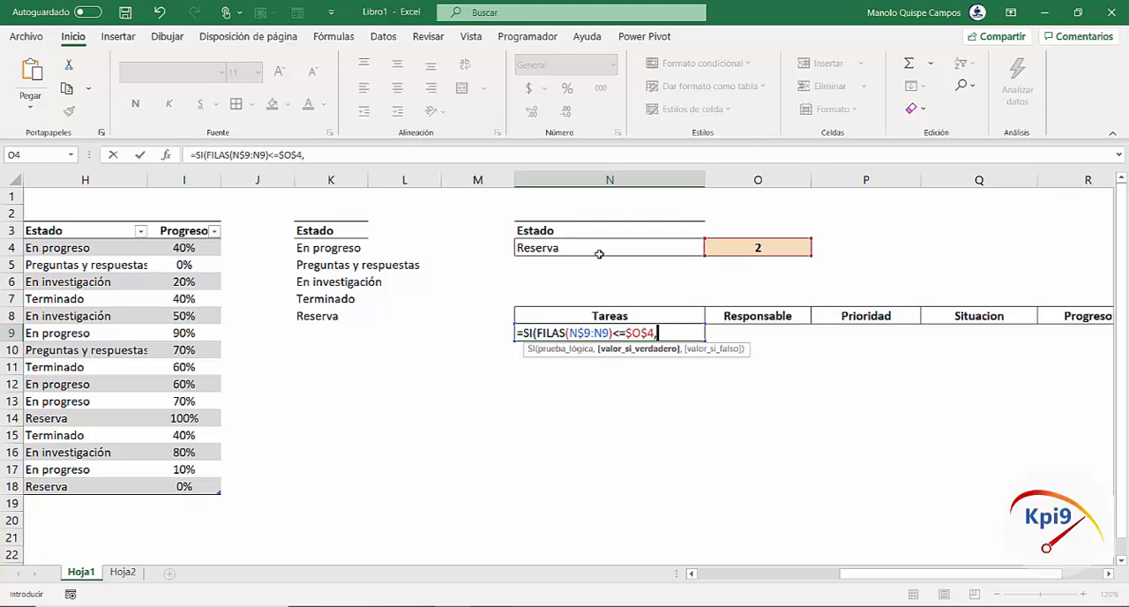
Add INDICE(INDIRECTO(N$8), as the value if true, so the array is taken from the range named in the Tareas header
{"action": "type", "text": "IN"}
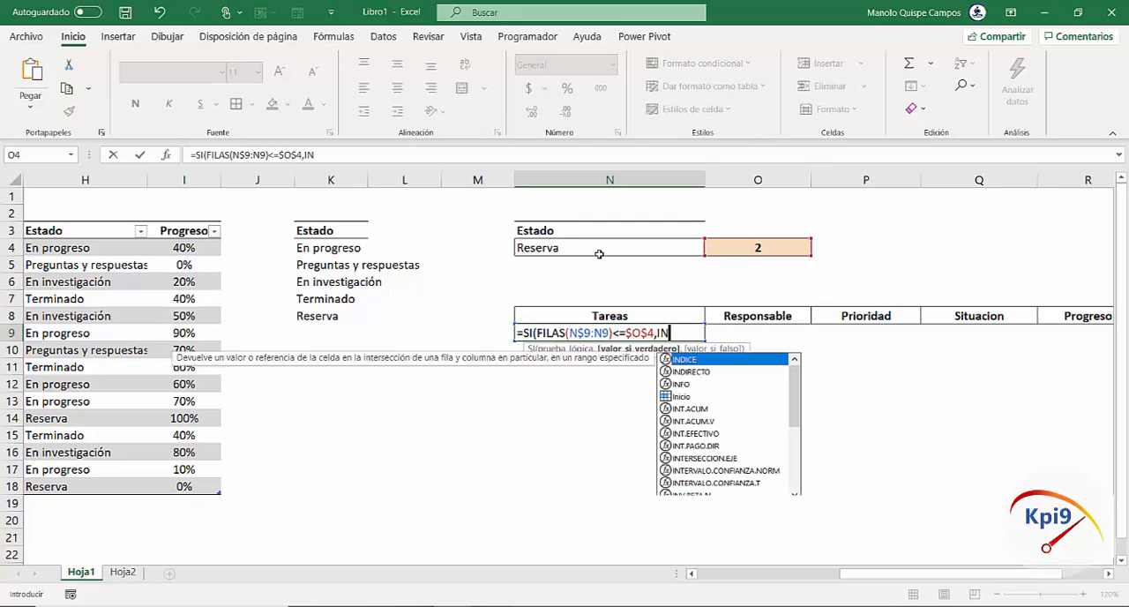
{"action": "key", "text": "Tab"}
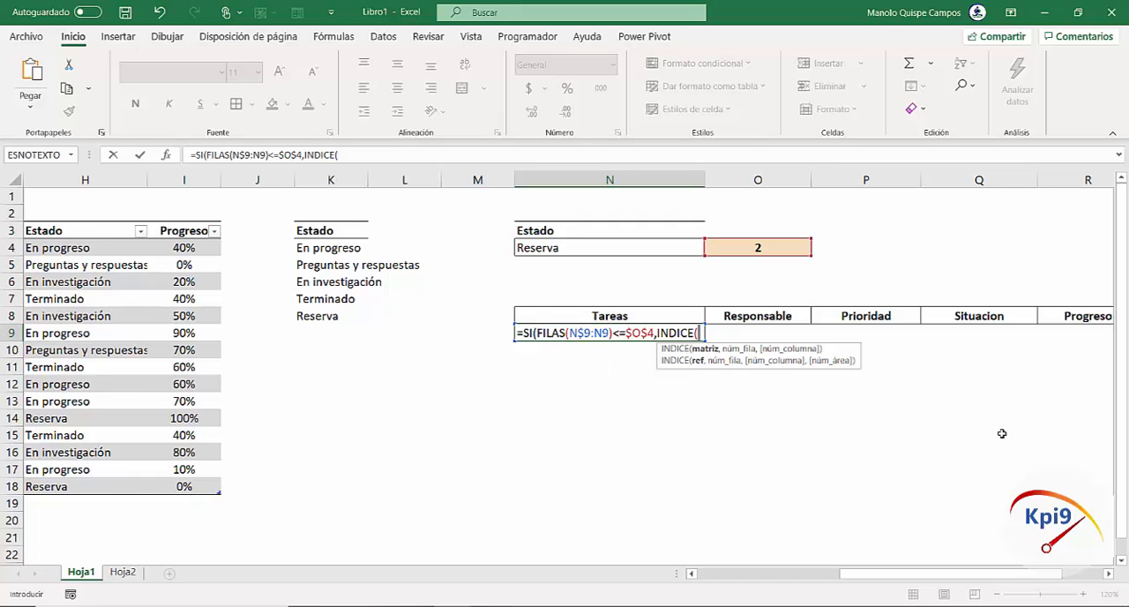
{"action": "type", "text": "INDIRE"}
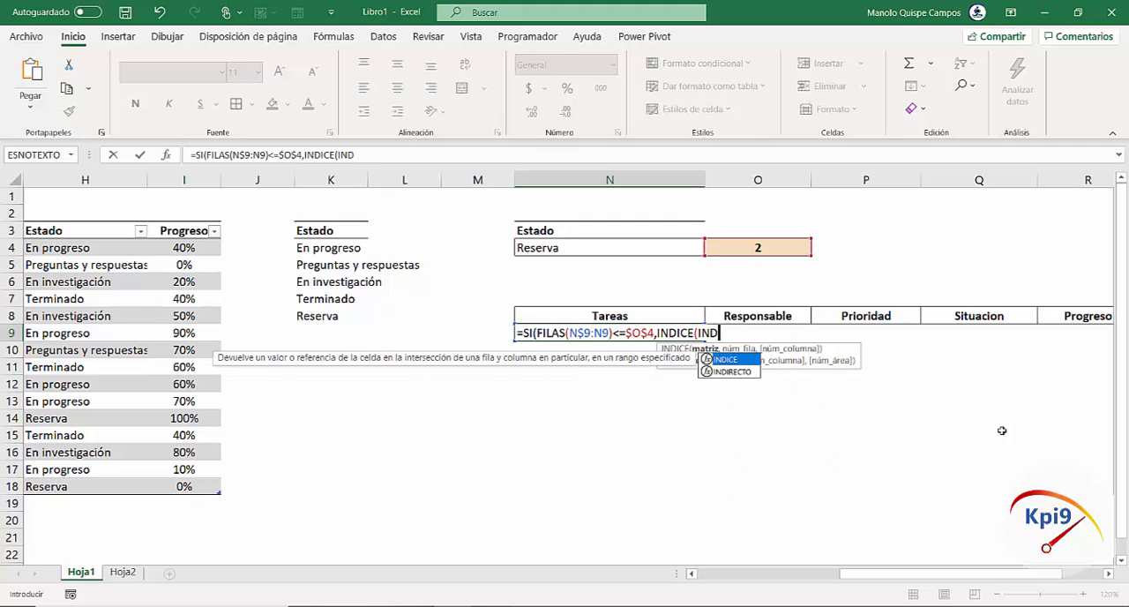
{"action": "double_click", "coordinate": [745, 361]}
{"action": "left_click", "coordinate": [748, 367]}
{"action": "key", "text": "BackSpace"}
{"action": "key", "text": "BackSpace"}
{"action": "key", "text": "BackSpace"}
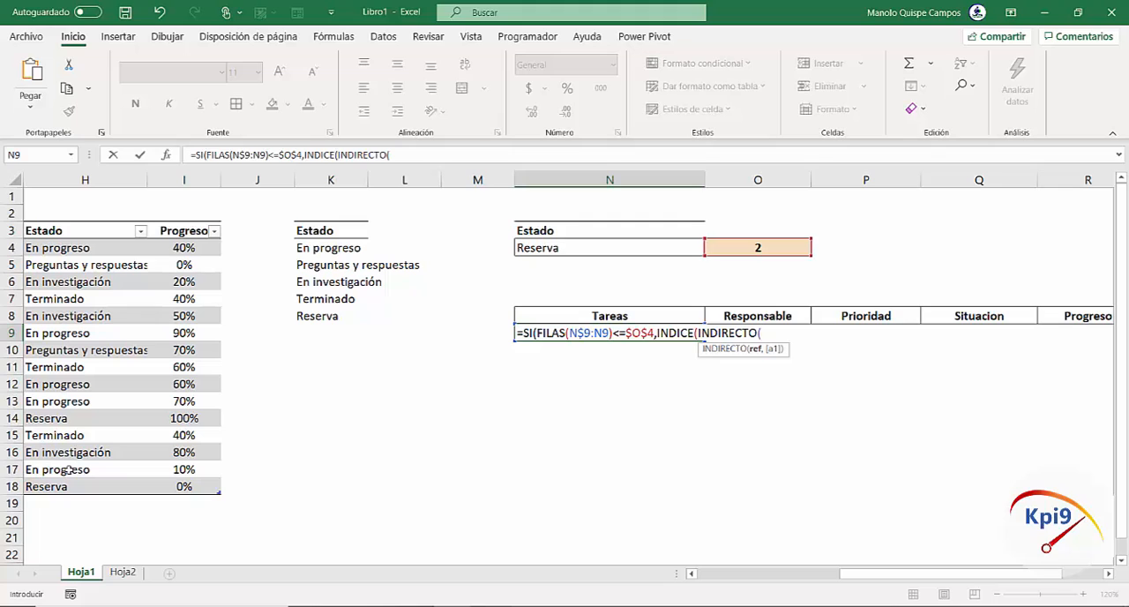
{"action": "left_click", "coordinate": [621, 315]}
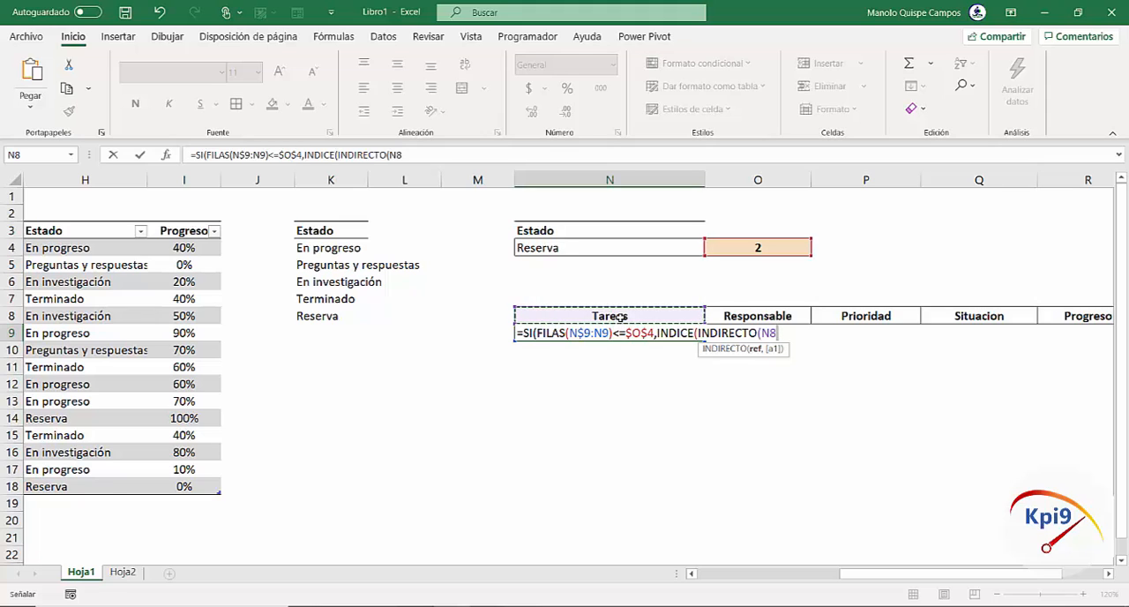
{"action": "left_click", "coordinate": [769, 334]}
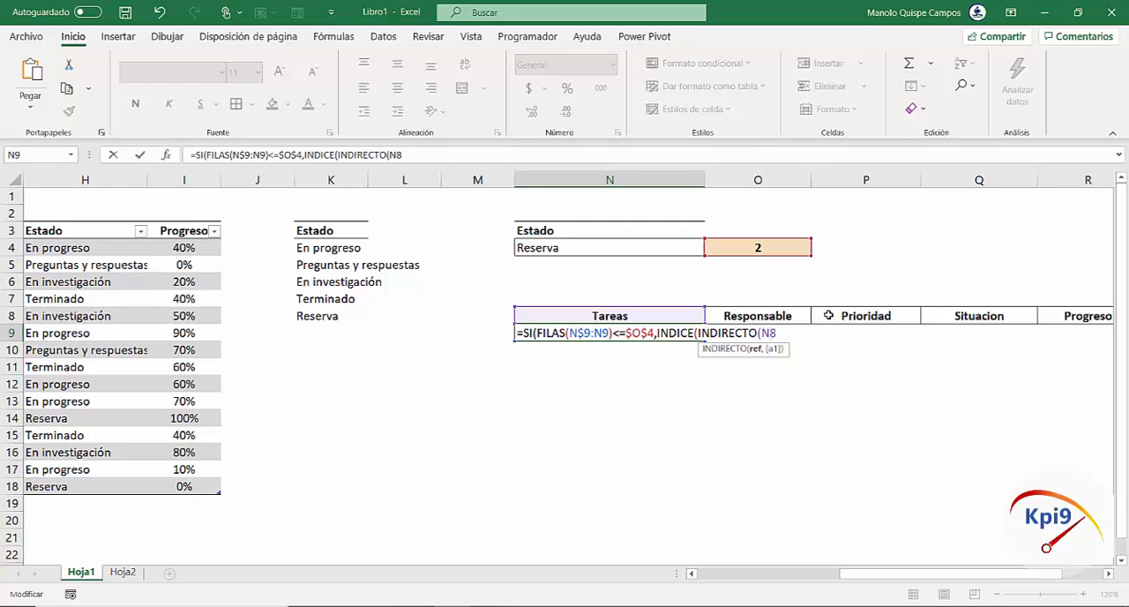
{"action": "type", "text": "$"}
{"action": "type", "text": ")"}
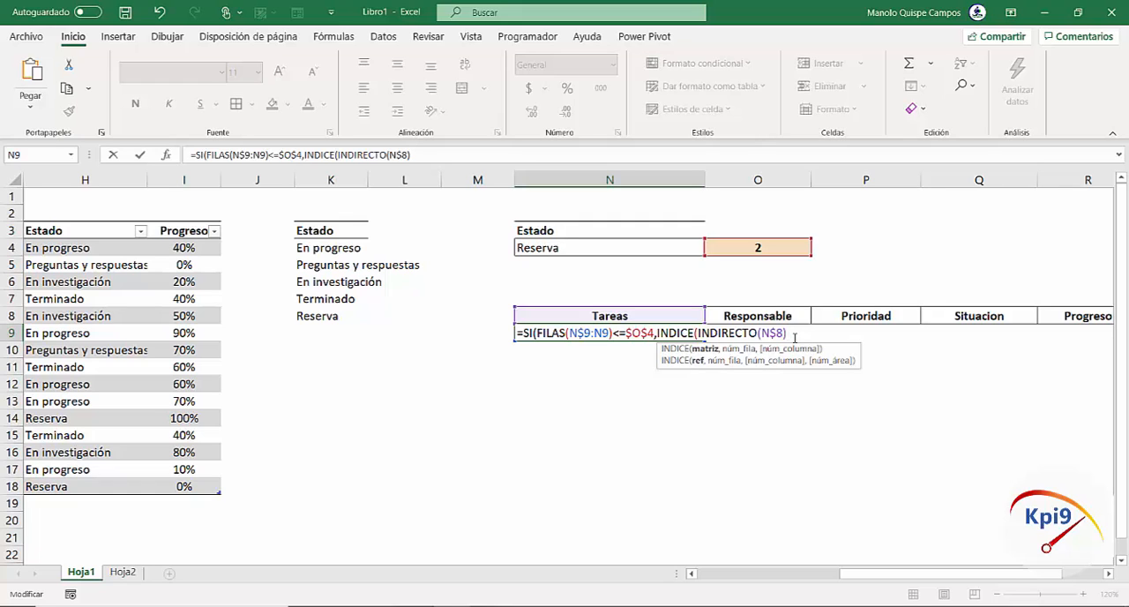
{"action": "type", "text": ","}
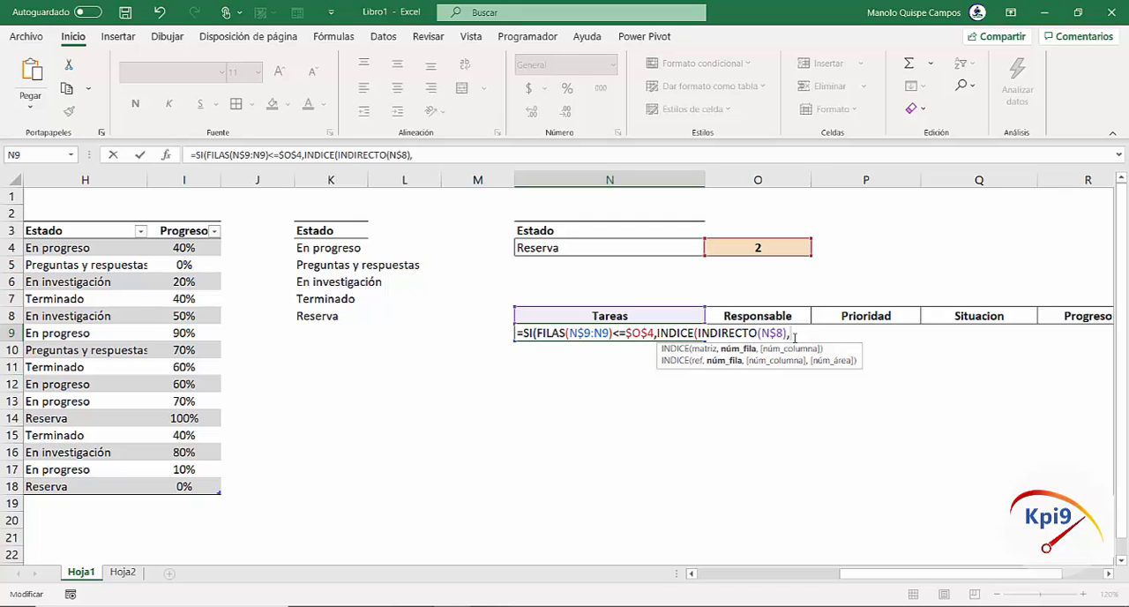
Insert the K.ESIMO.MENOR function as the row number argument of INDICE
{"action": "type", "text": "K"}
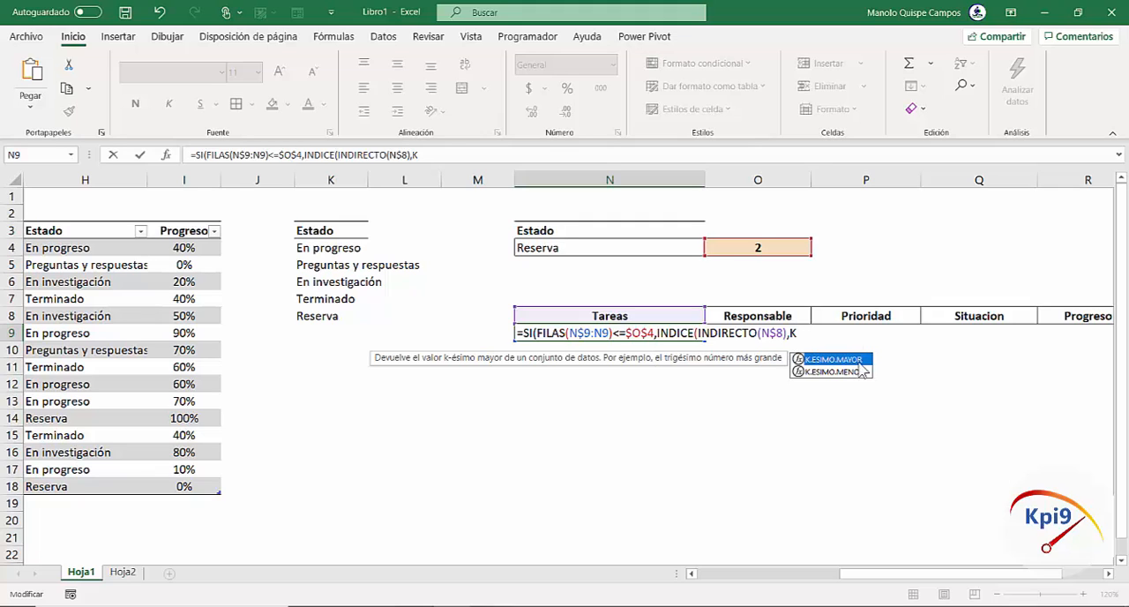
{"action": "double_click", "coordinate": [834, 359]}
{"action": "key", "text": "BackSpace"}
{"action": "key", "text": "BackSpace"}
{"action": "key", "text": "BackSpace"}
{"action": "key", "text": "BackSpace"}
{"action": "key", "text": "BackSpace"}
{"action": "key", "text": "BackSpace"}
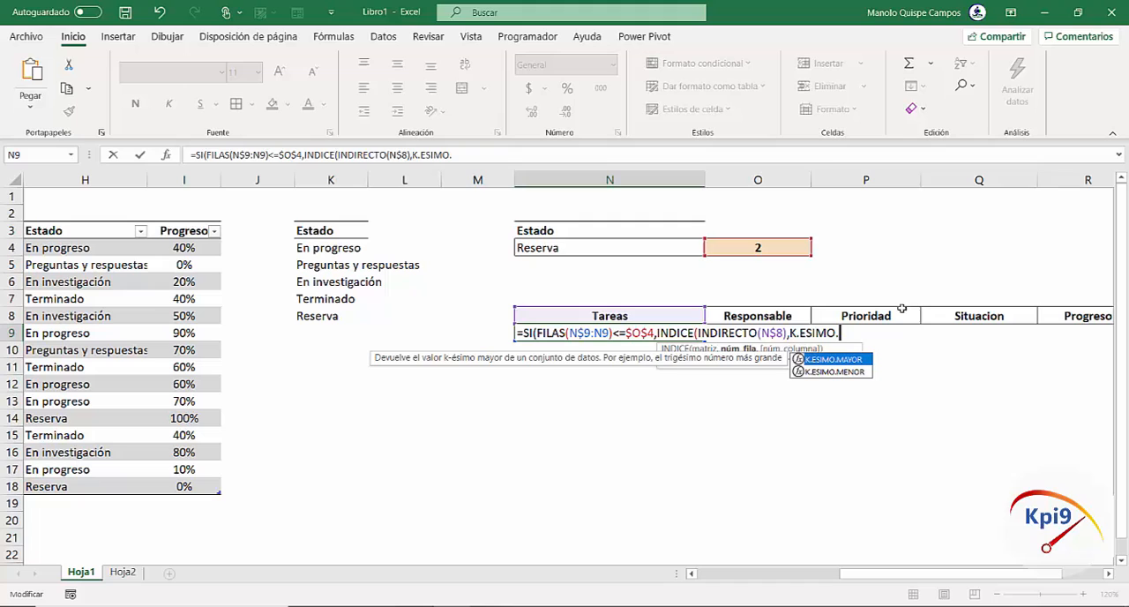
{"action": "double_click", "coordinate": [840, 372]}
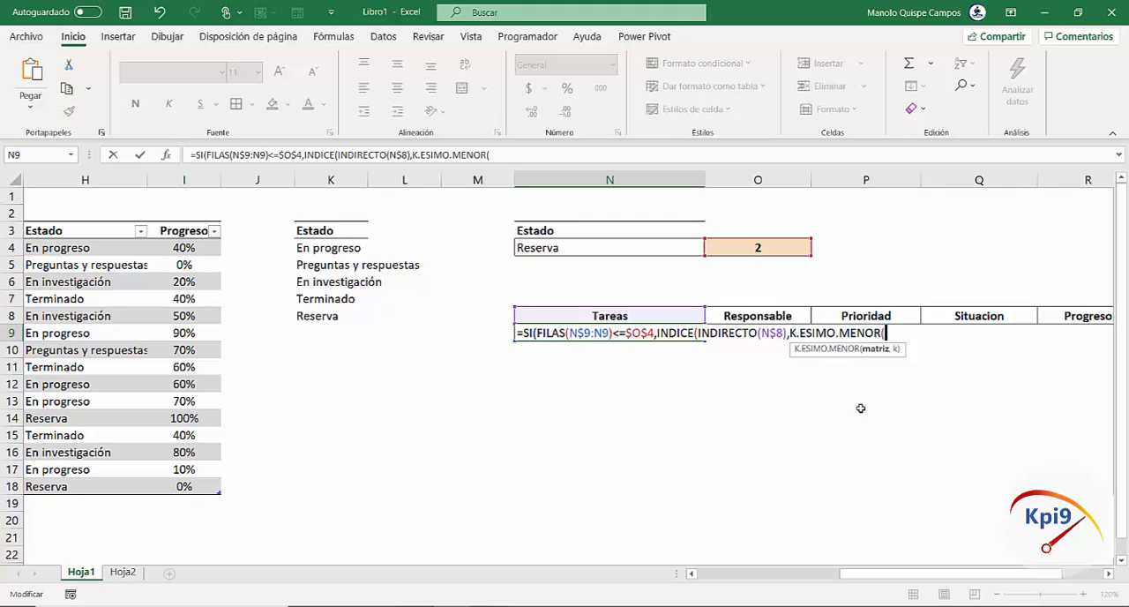
Nest an SI inside K.ESIMO.MENOR that tests Estado=$N$4, using the named range Estado and an absolute reference
{"action": "type", "text": "SI"}
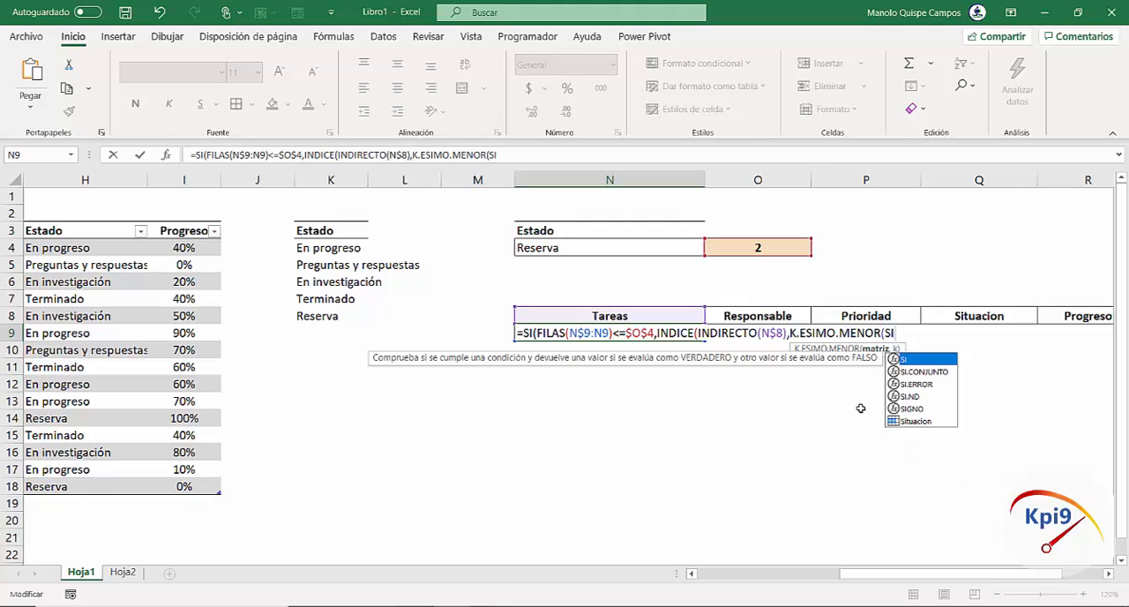
{"action": "type", "text": "("}
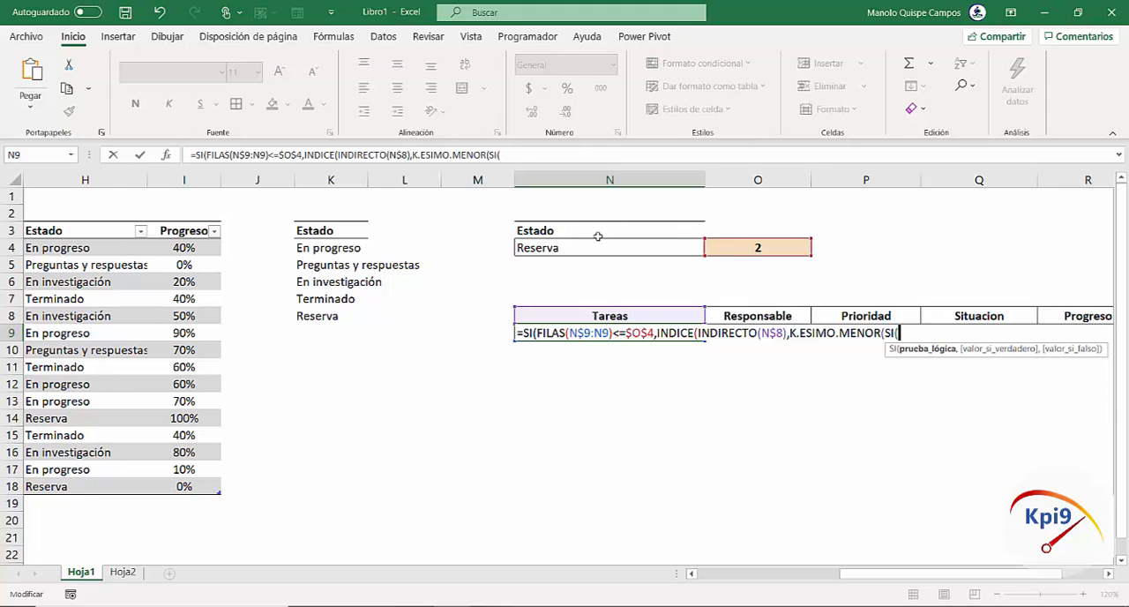
{"action": "type", "text": "ESTA"}
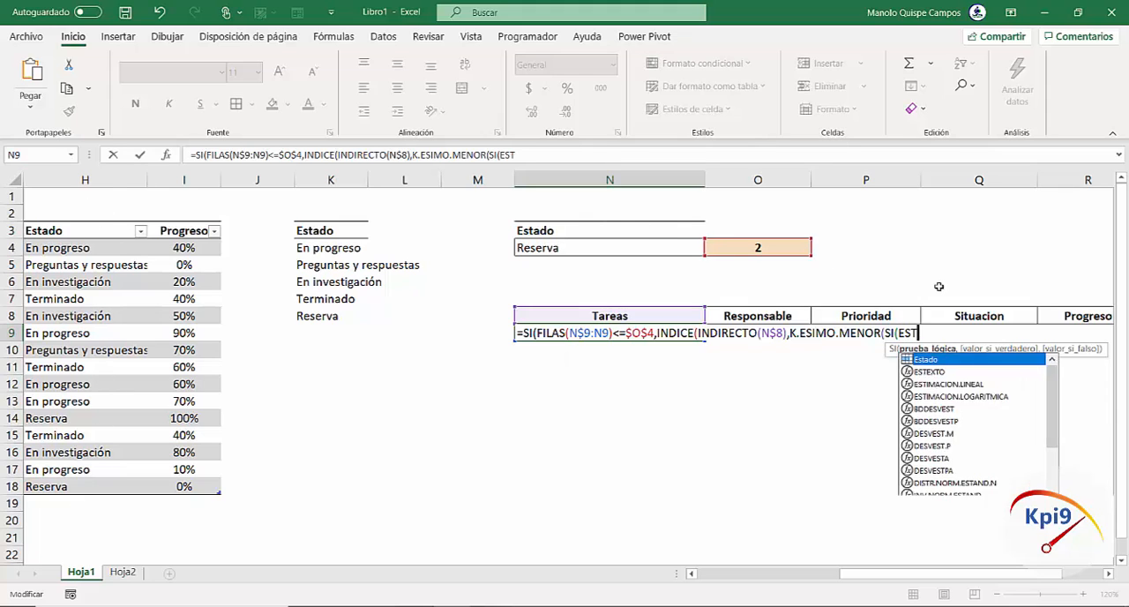
{"action": "double_click", "coordinate": [953, 361]}
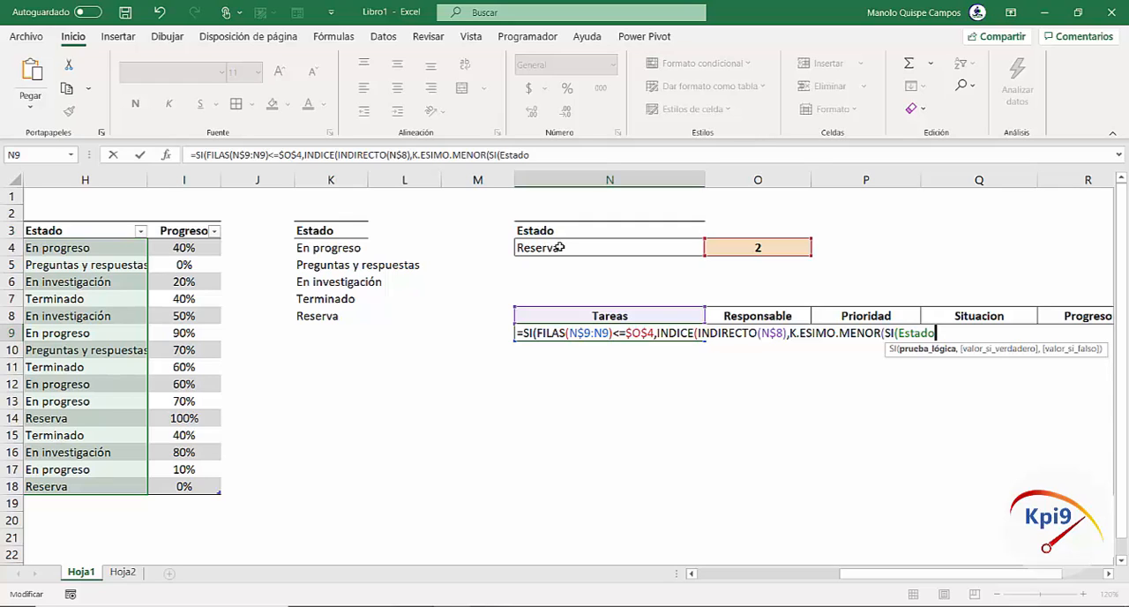
{"action": "type", "text": "="}
{"action": "left_click", "coordinate": [565, 248]}
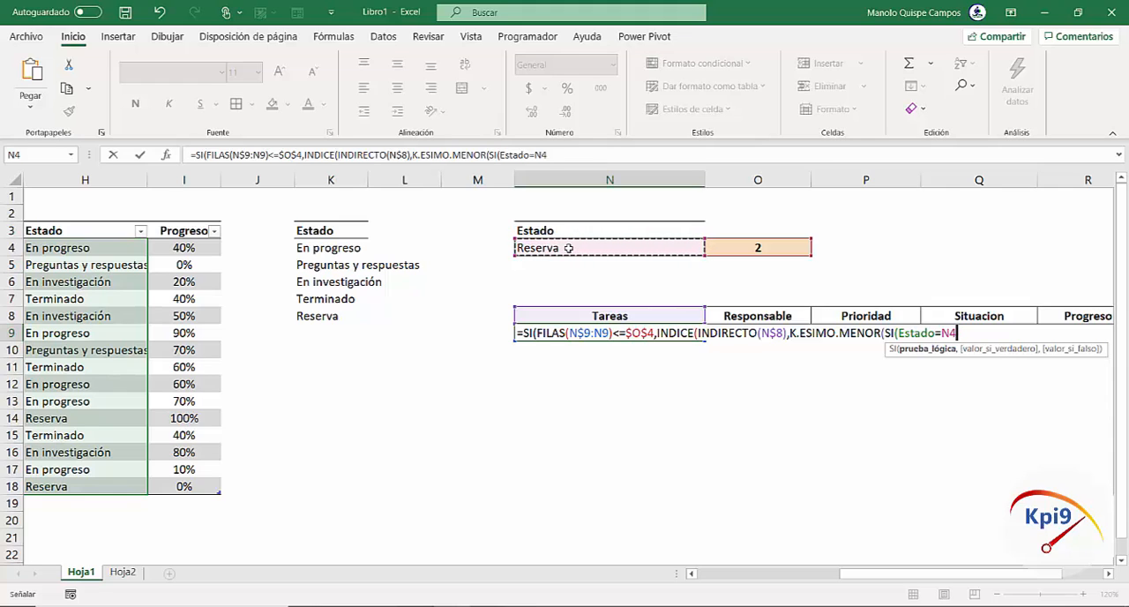
{"action": "key", "text": "F4"}
{"action": "type", "text": ","}
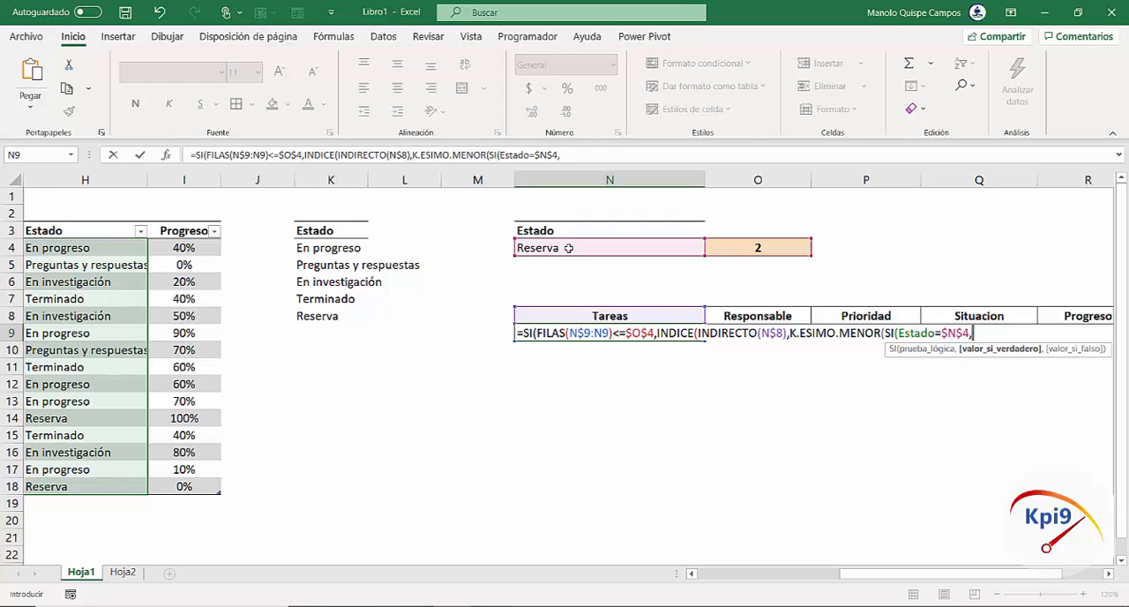
Add FILA(Estado) to the value if true of the nested SI, using the named range Estado
{"action": "type", "text": "FILA"}
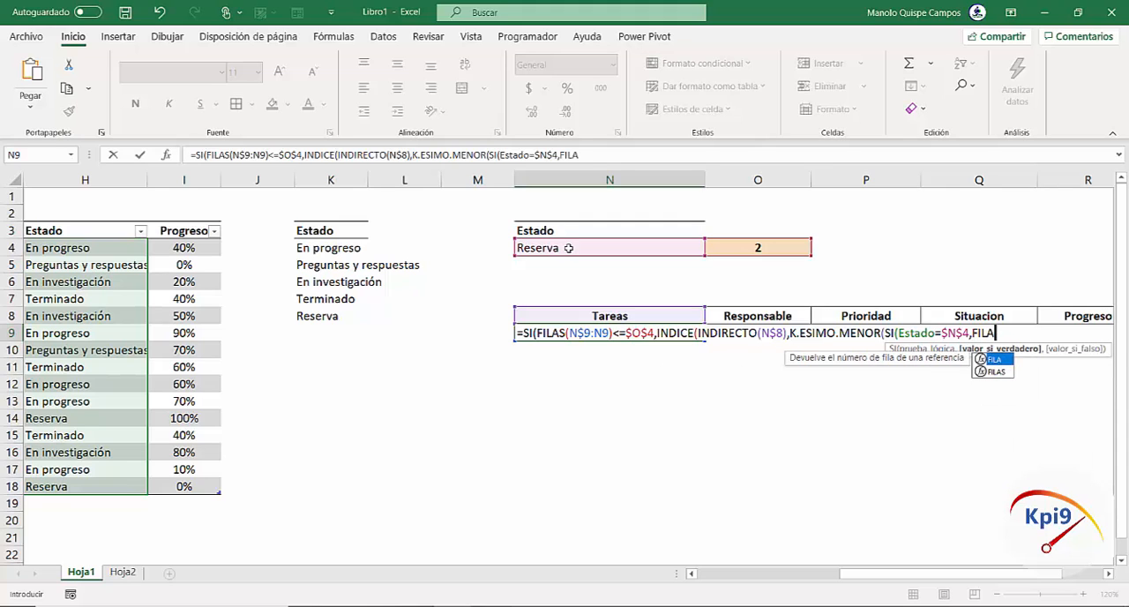
{"action": "type", "text": "("}
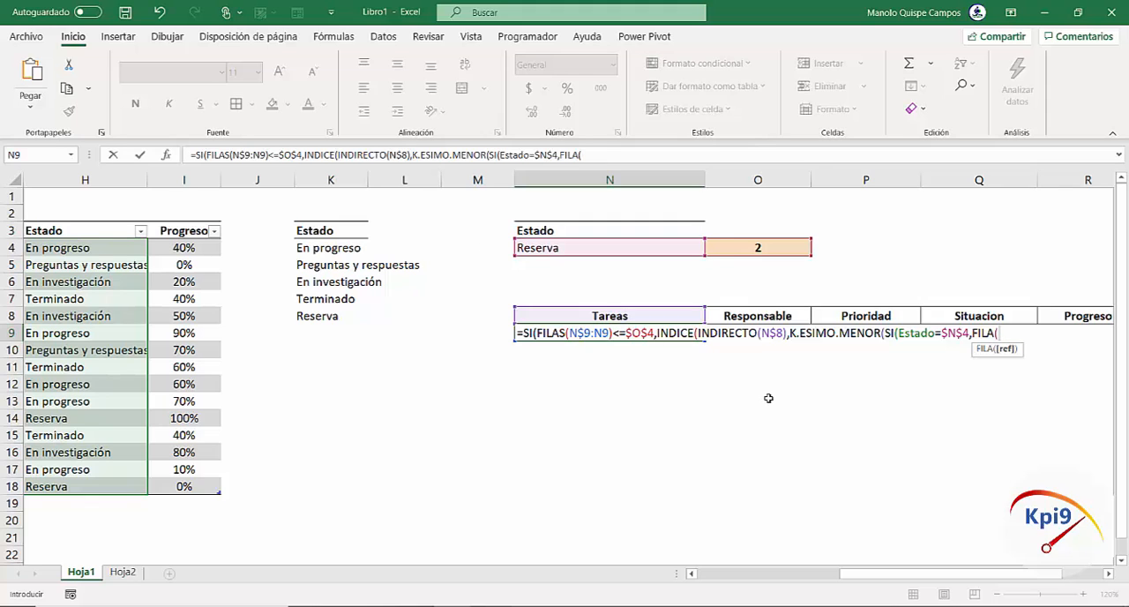
{"action": "type", "text": "ESTA"}
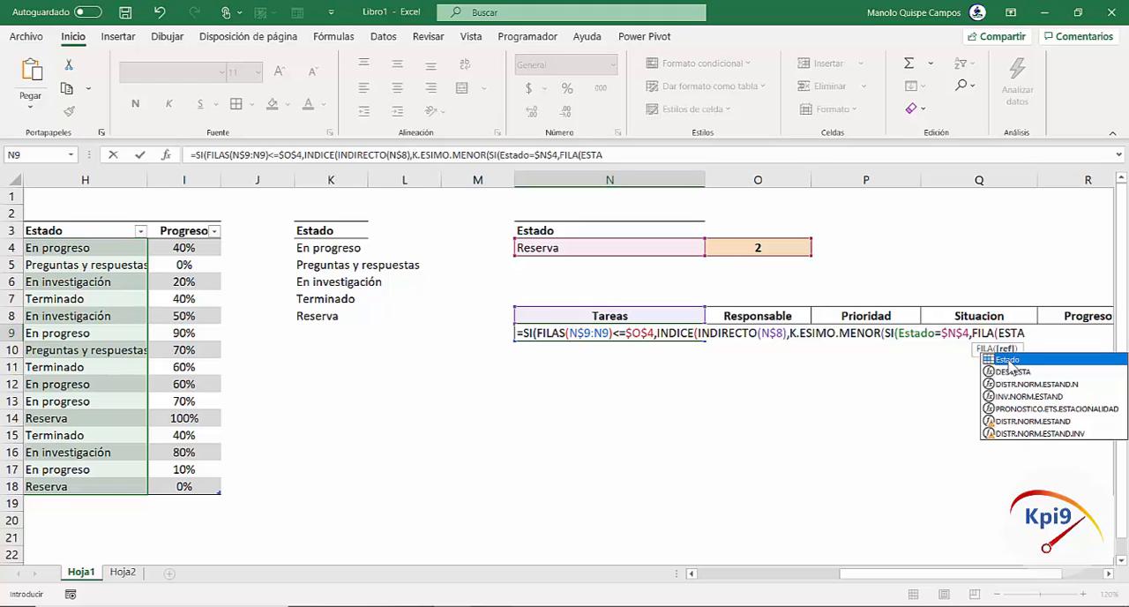
{"action": "double_click", "coordinate": [1007, 360]}
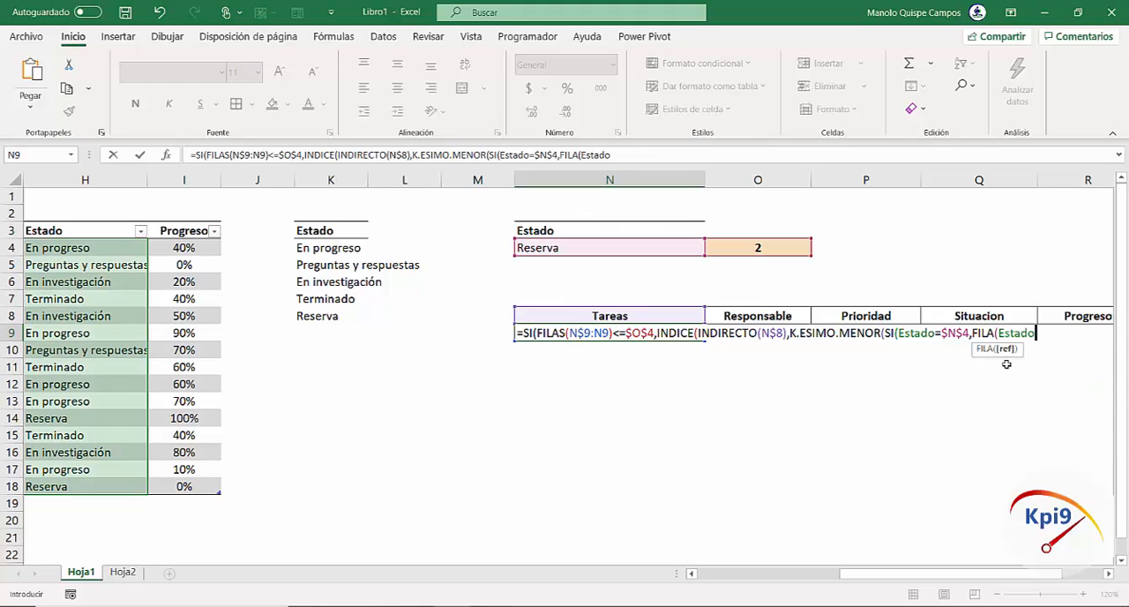
{"action": "type", "text": ")"}
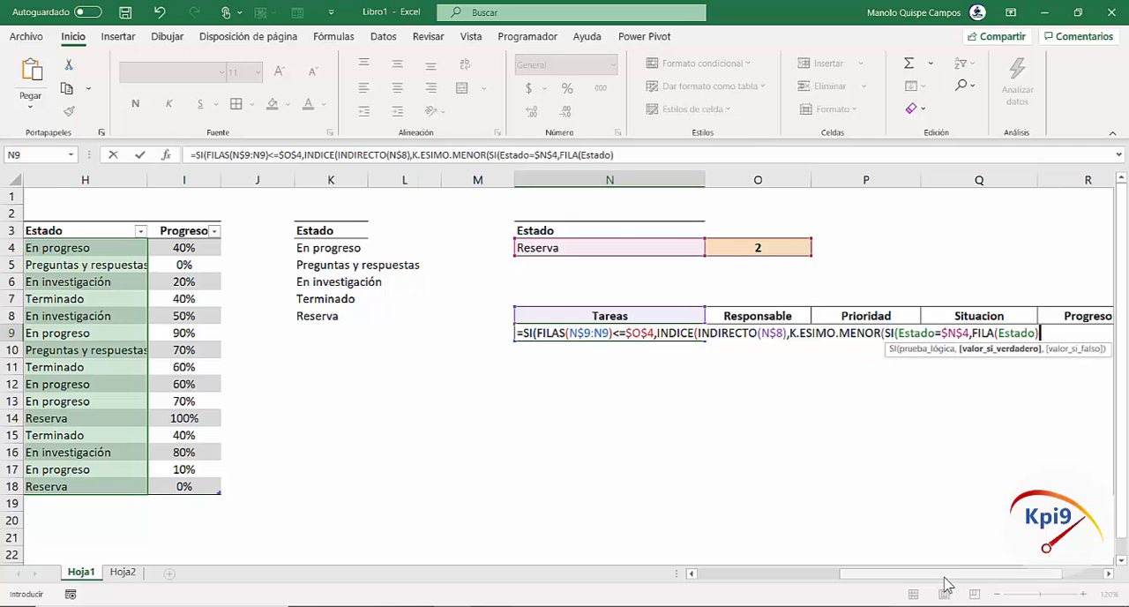
Complete the nested SI's value if true by appending -FILA($H$4)+1, with an absolute reference to the first Estado data cell, and close that SI
{"action": "left_click_drag", "start_coordinate": [937, 573], "coordinate": [695, 577]}
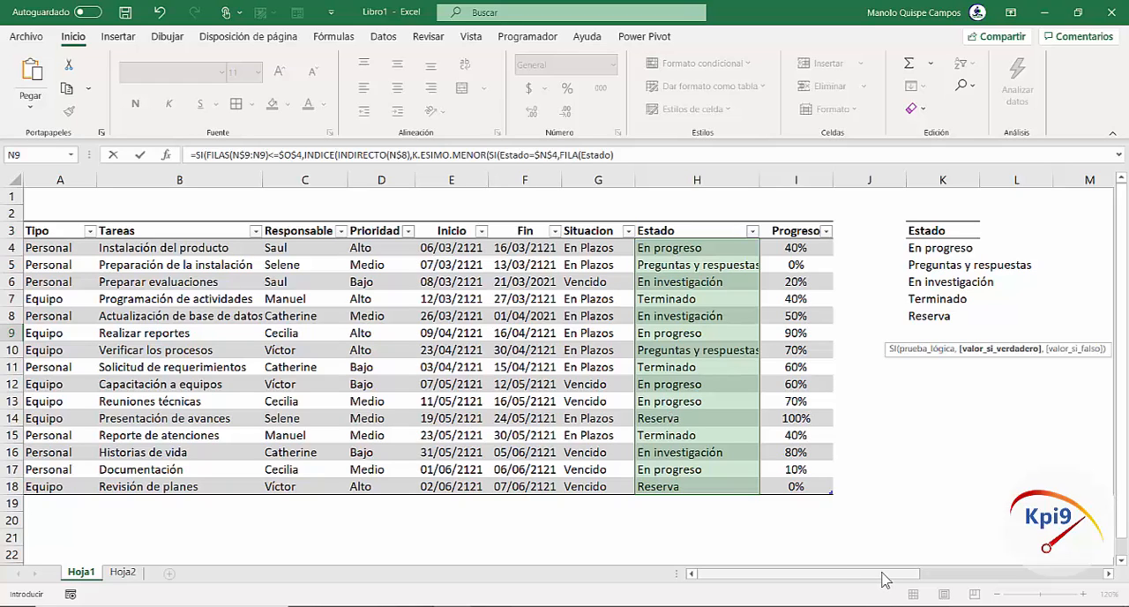
{"action": "left_click_drag", "start_coordinate": [886, 579], "coordinate": [1026, 582]}
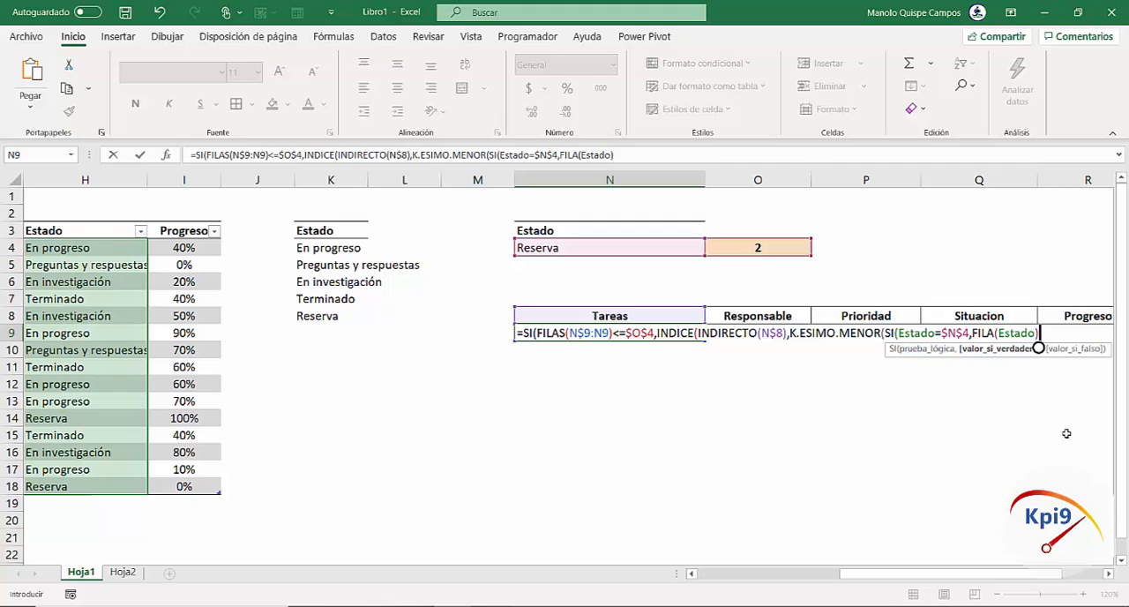
{"action": "type", "text": "-FILA"}
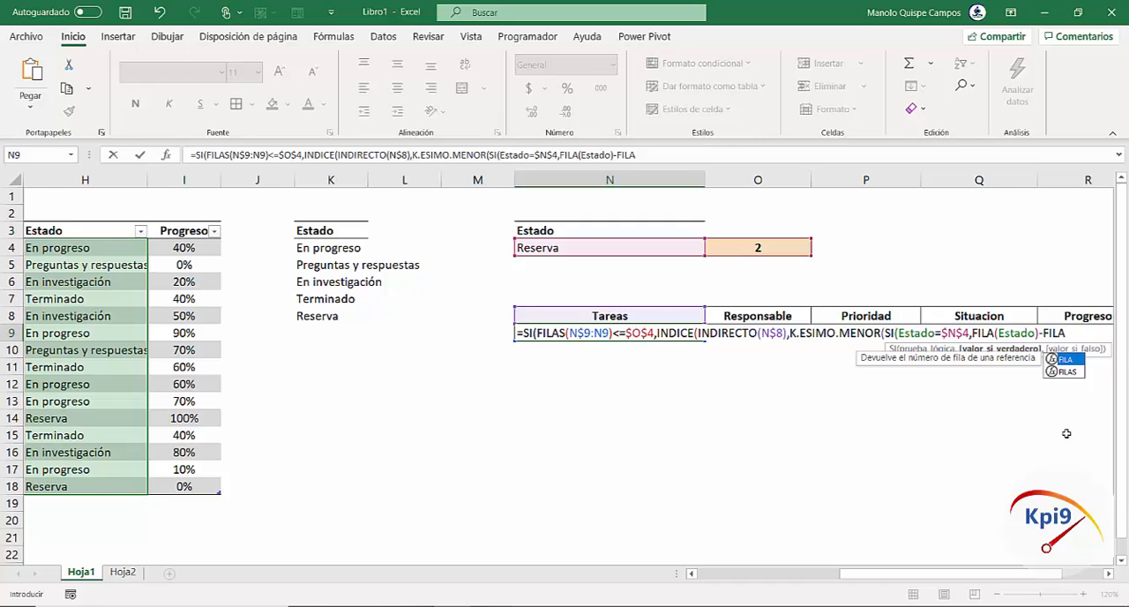
{"action": "type", "text": "("}
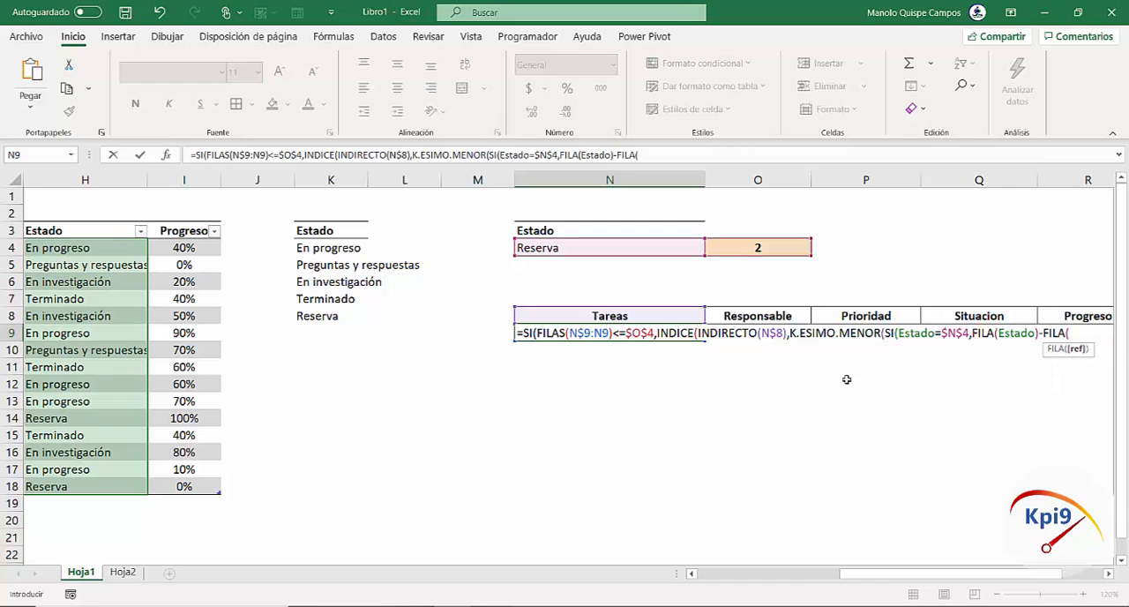
{"action": "left_click", "coordinate": [82, 248]}
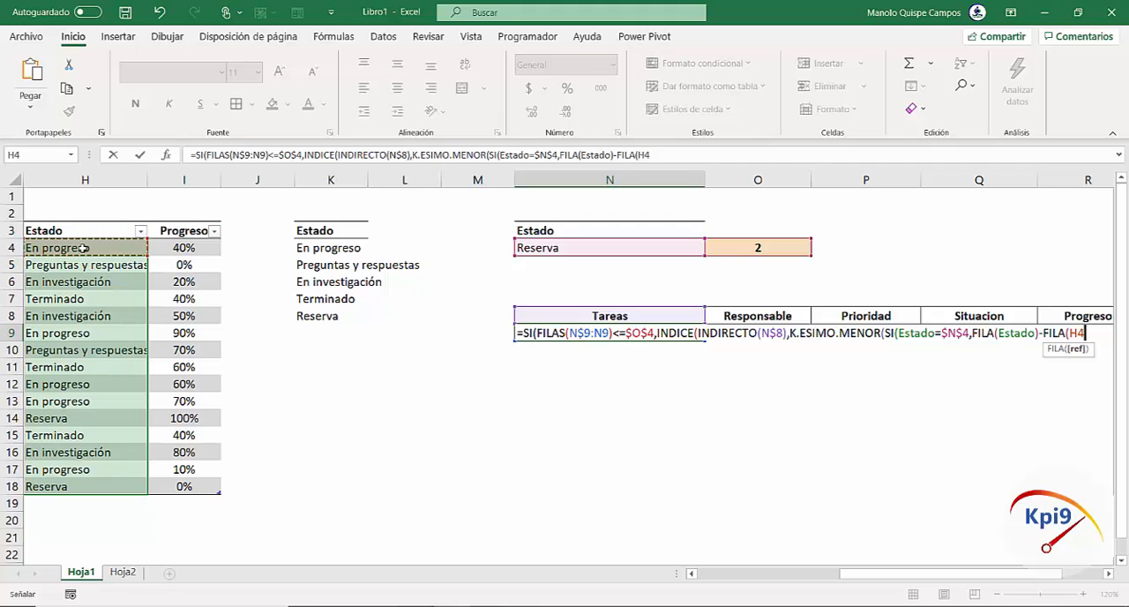
{"action": "key", "text": "F4"}
{"action": "type", "text": ")"}
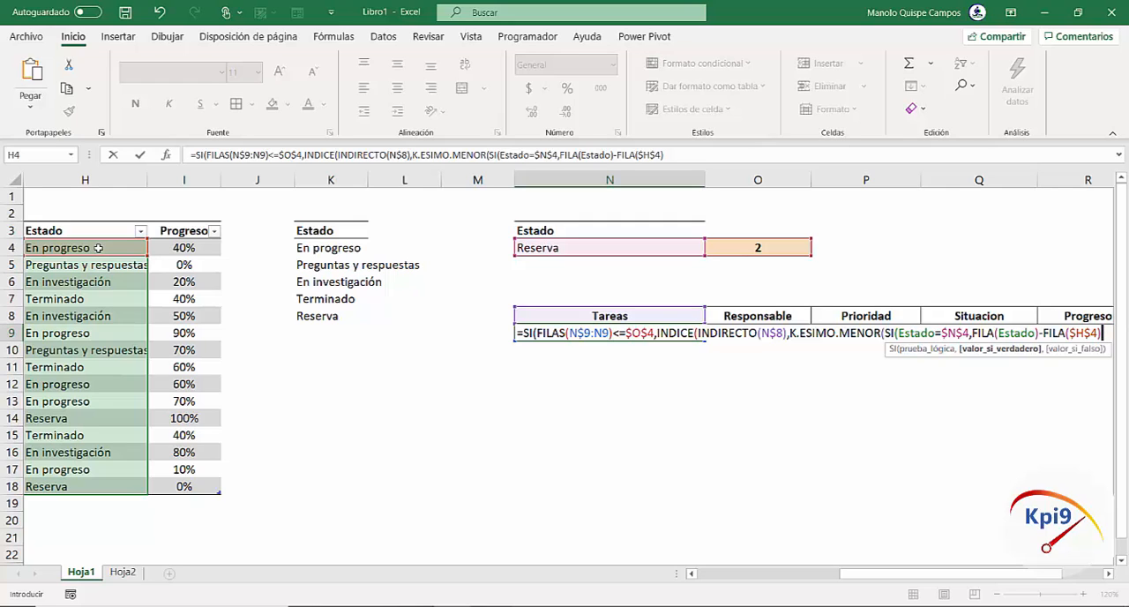
{"action": "type", "text": "+1"}
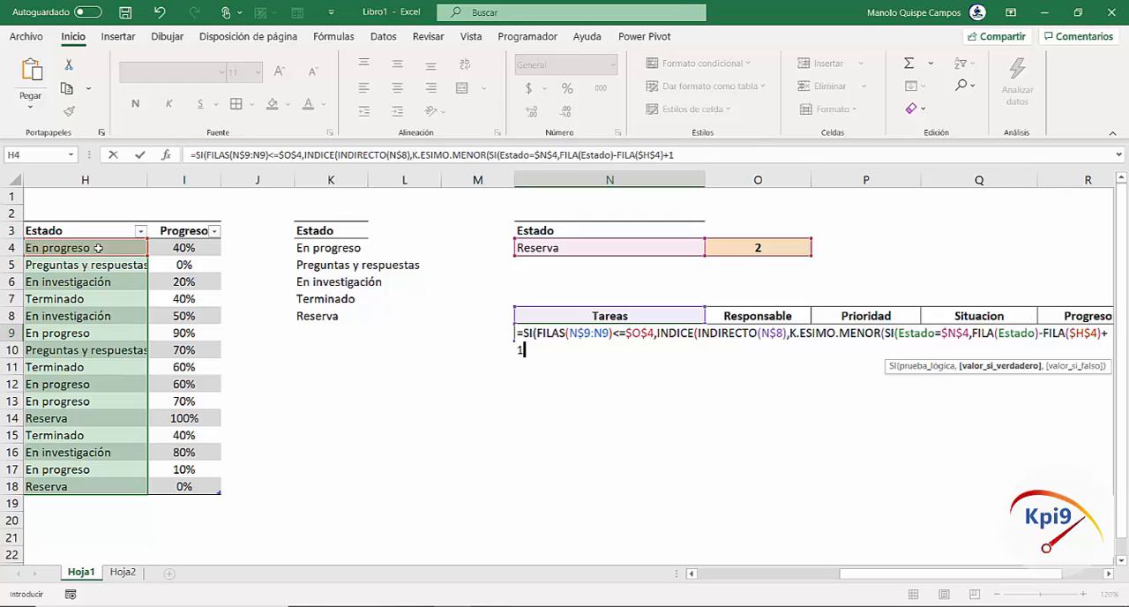
{"action": "type", "text": ")"}
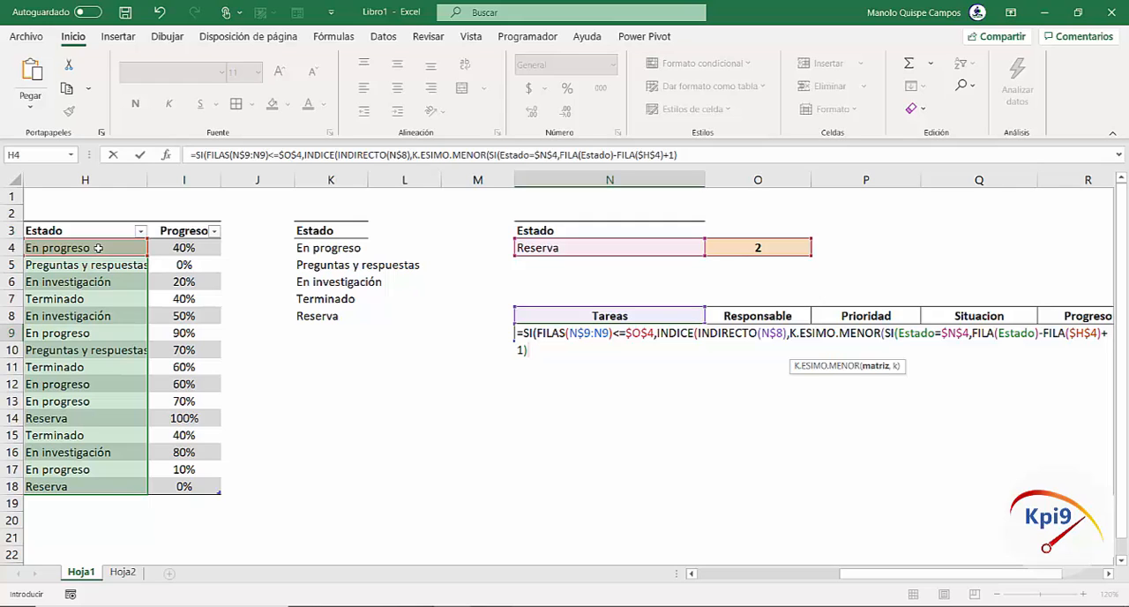
Reuse FILAS(N$9:N9) from the logical test as the k argument, and close the K.ESIMO.MENOR and INDICE functions
{"action": "type", "text": ","}
{"action": "left_click_drag", "start_coordinate": [539, 334], "coordinate": [611, 333]}
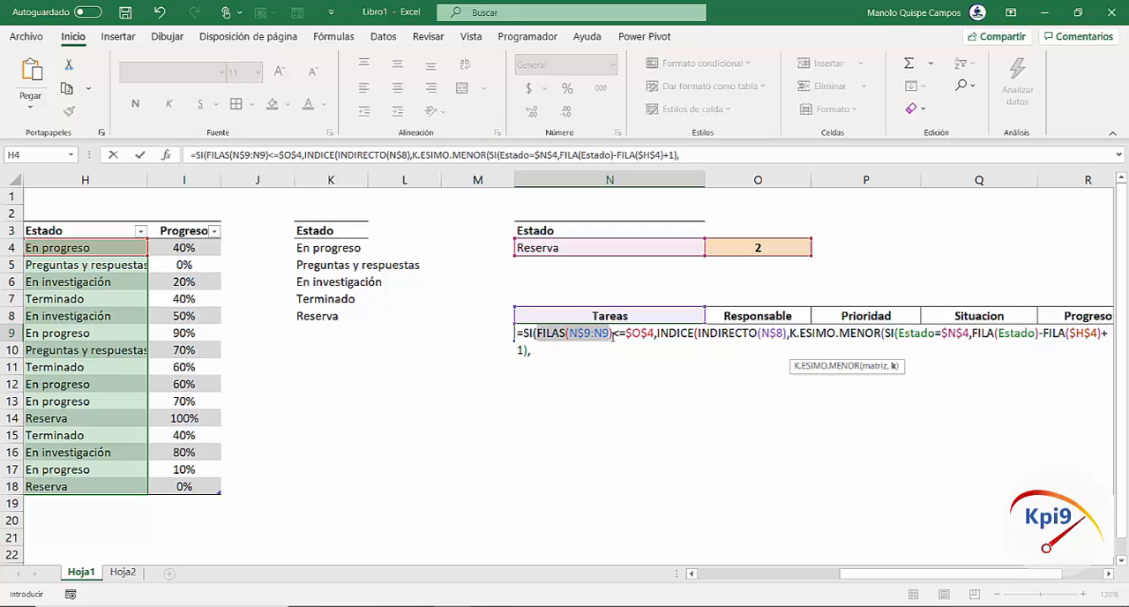
{"action": "key", "text": "shift+Right"}
{"action": "key", "text": "ctrl+c"}
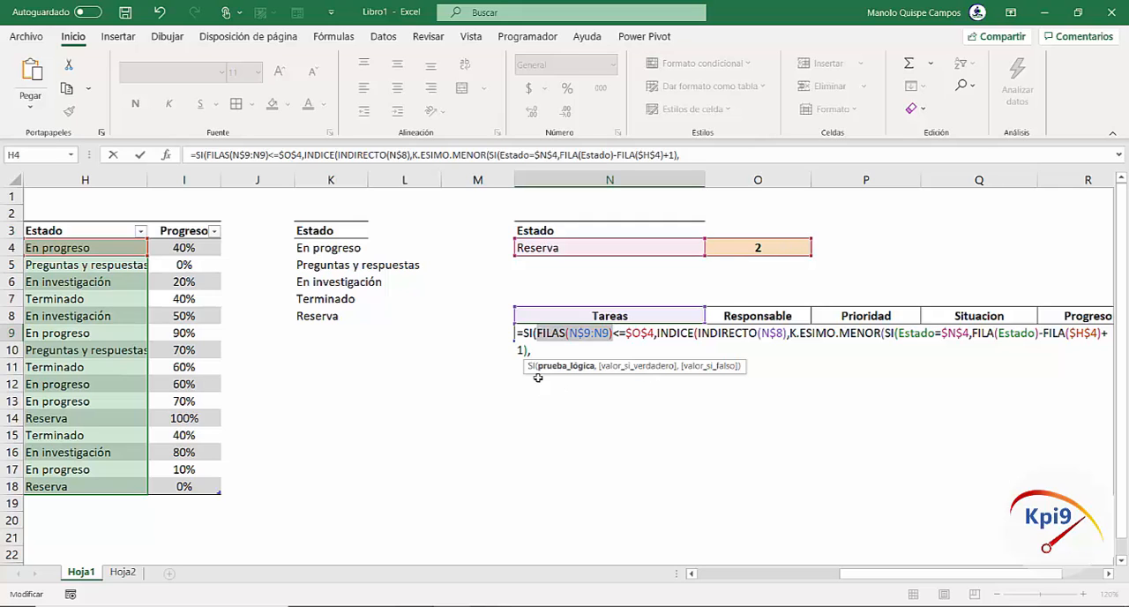
{"action": "left_click", "coordinate": [565, 347]}
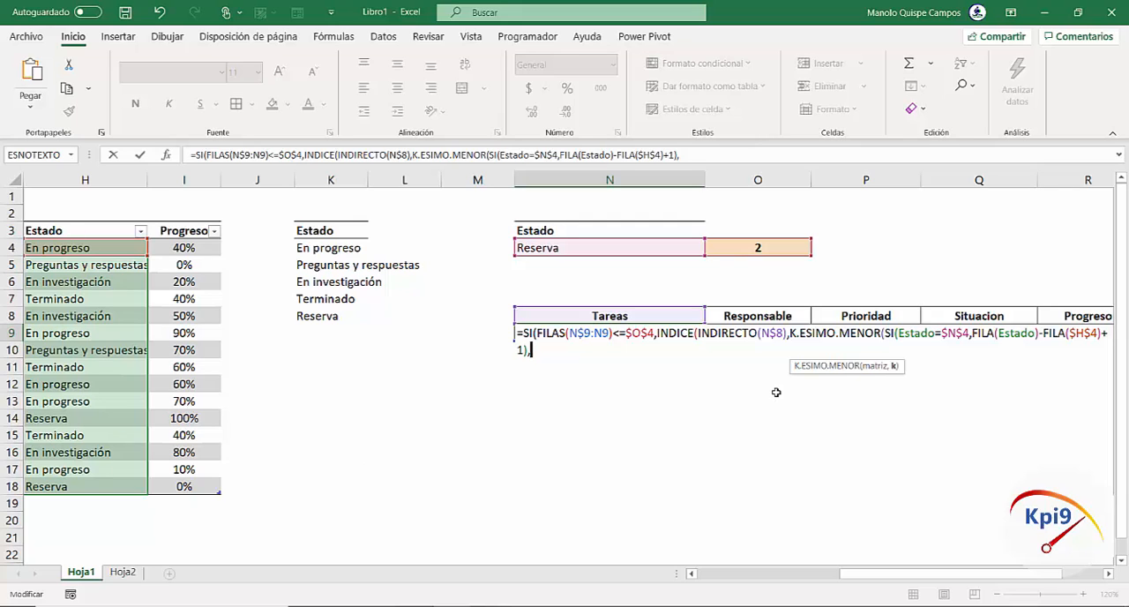
{"action": "key", "text": "ctrl+v"}
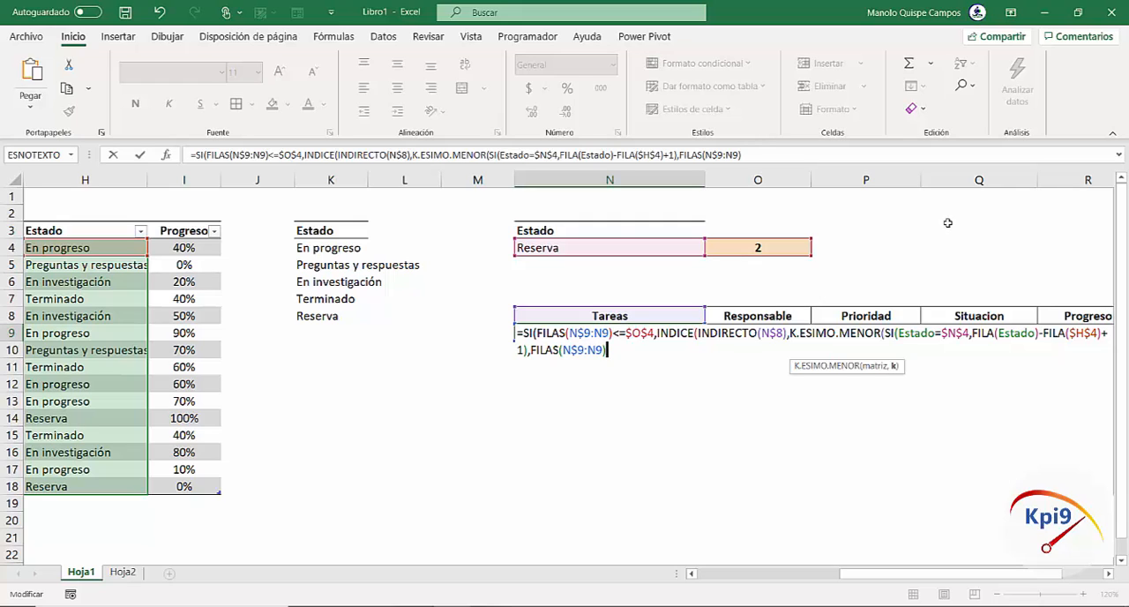
{"action": "type", "text": ")+1"}
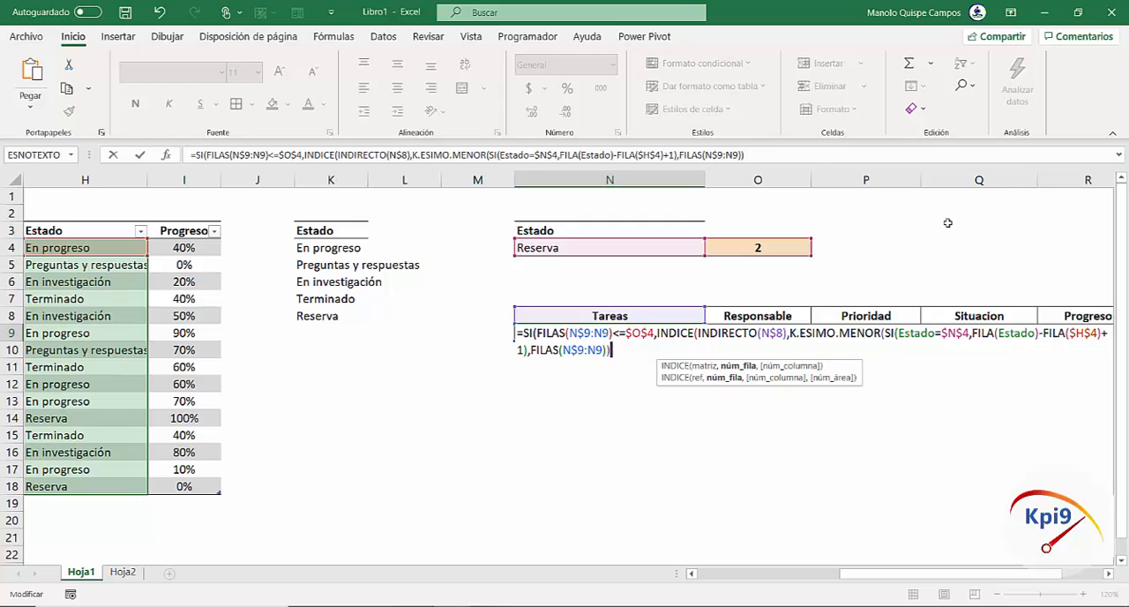
{"action": "type", "text": ")"}
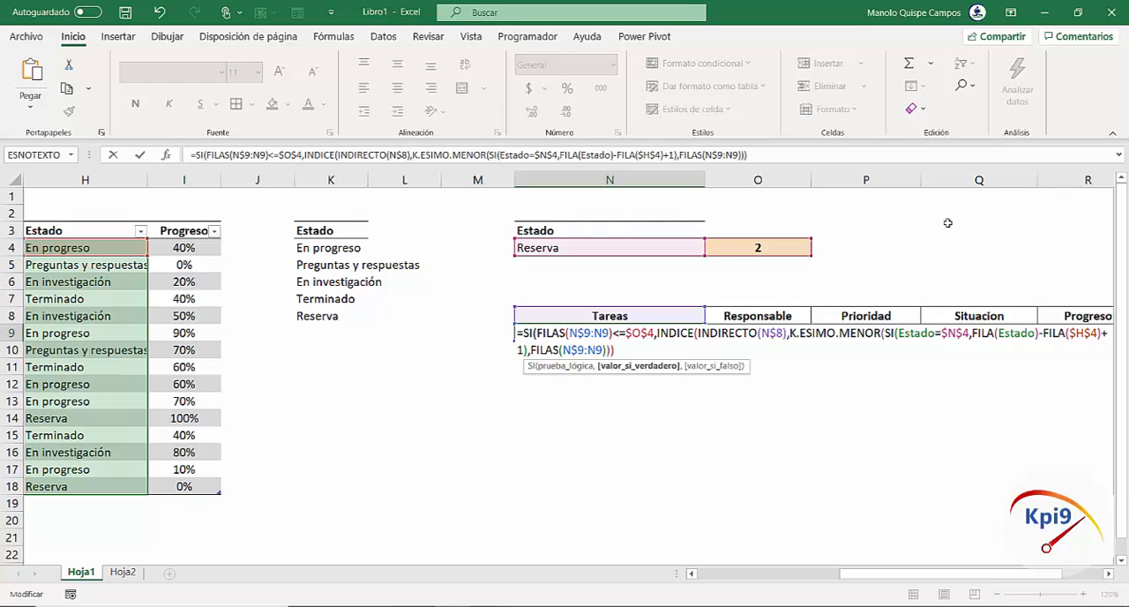
{"action": "type", "text": ","}
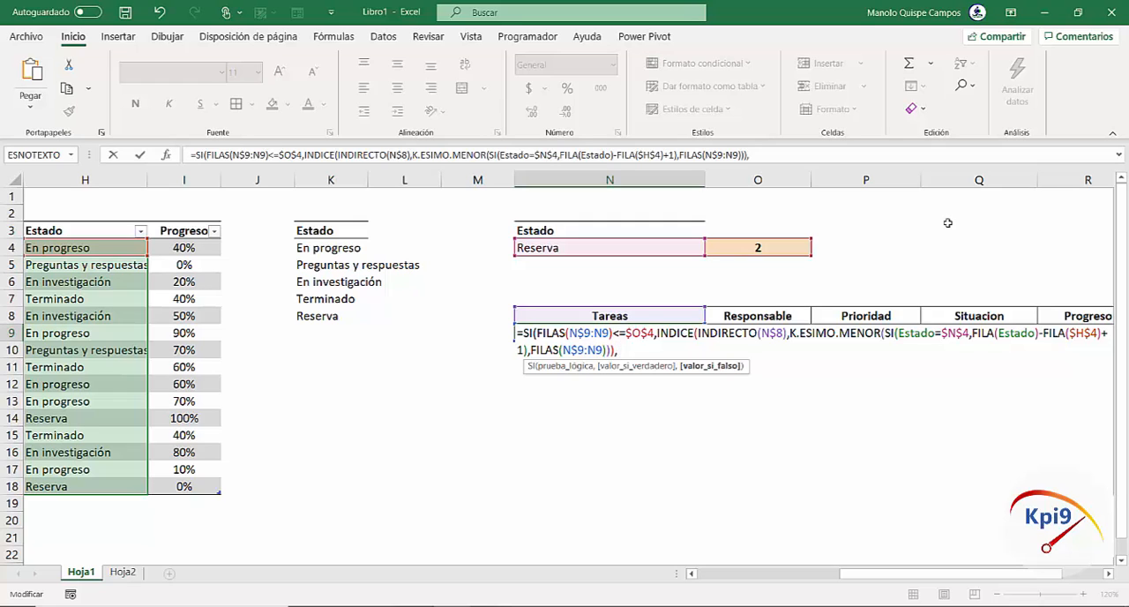
Set the outer SI's value if false to empty text "" and enter the formula as an array formula
{"action": "type", "text": "\" \")"}
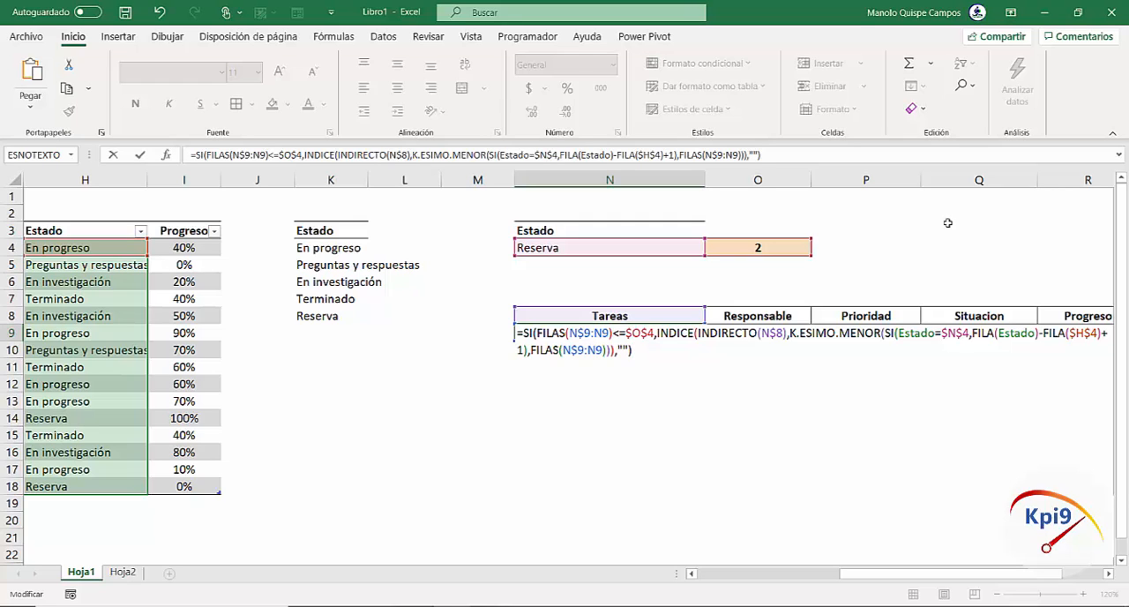
{"action": "key", "text": "ctrl+shift+Return"}
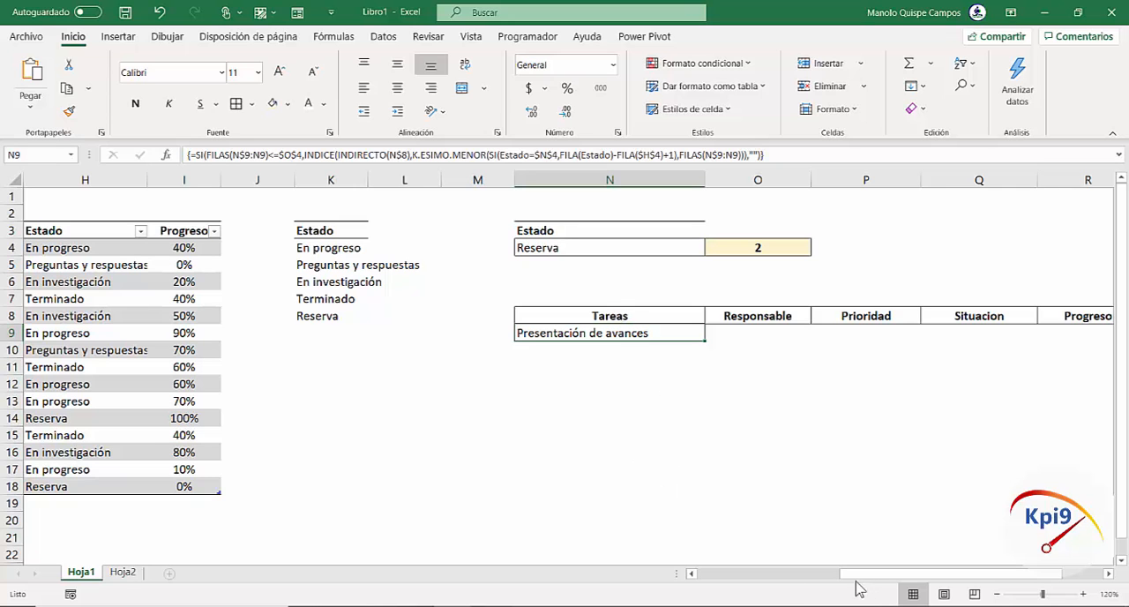
Check the returned task against the first Reserva row in the source table
{"action": "left_click_drag", "start_coordinate": [856, 574], "coordinate": [711, 575]}
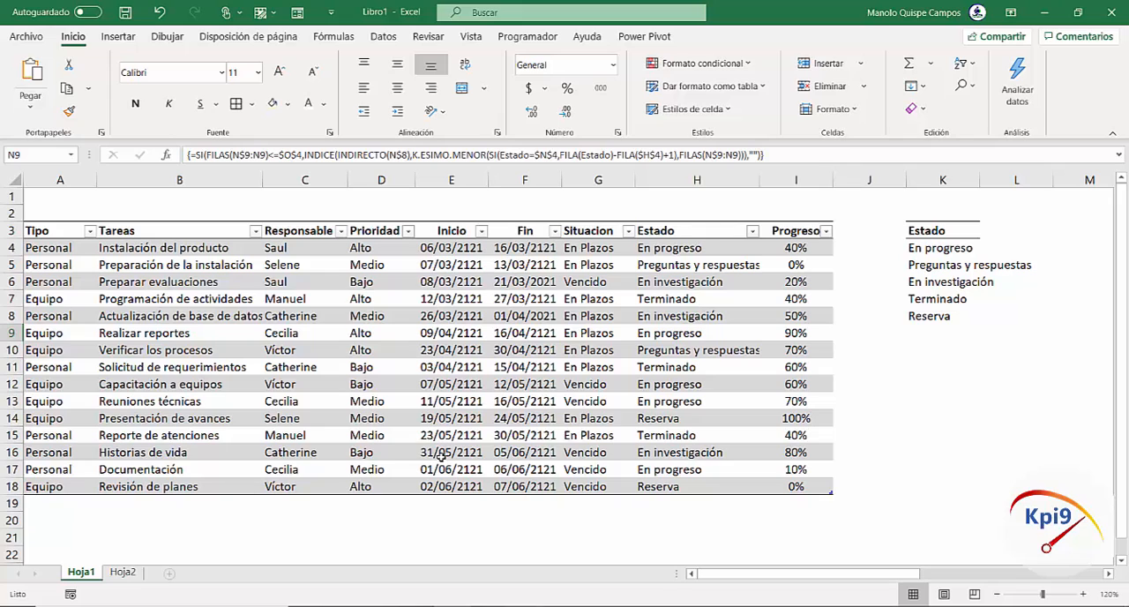
{"action": "left_click", "coordinate": [660, 417]}
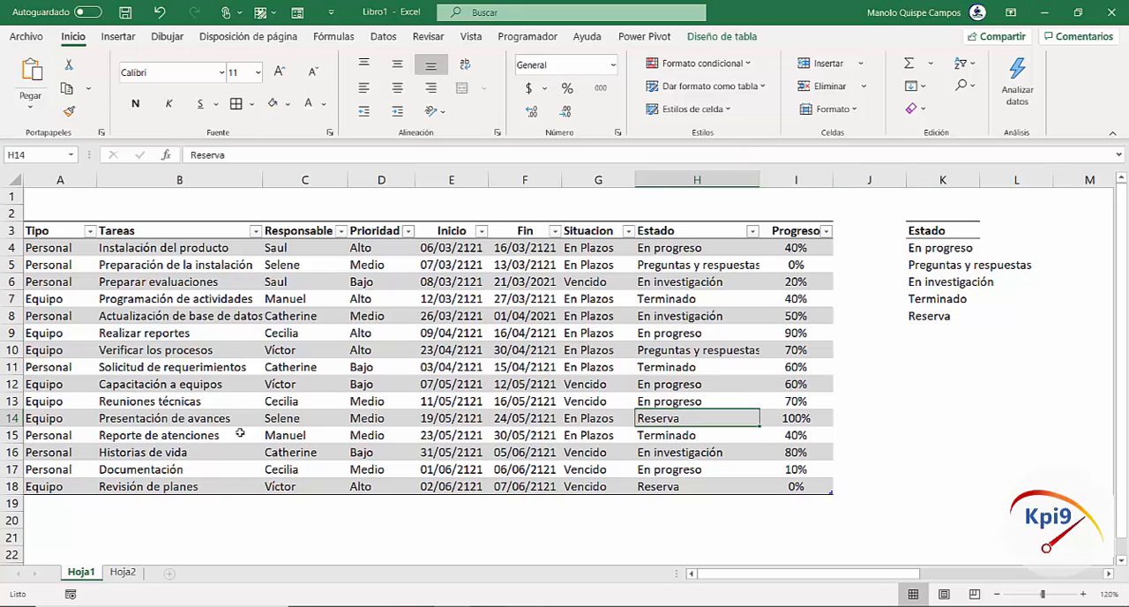
{"action": "left_click", "coordinate": [190, 422]}
{"action": "left_click_drag", "start_coordinate": [907, 574], "coordinate": [1044, 576]}
{"action": "key", "text": "ctrl+v"}
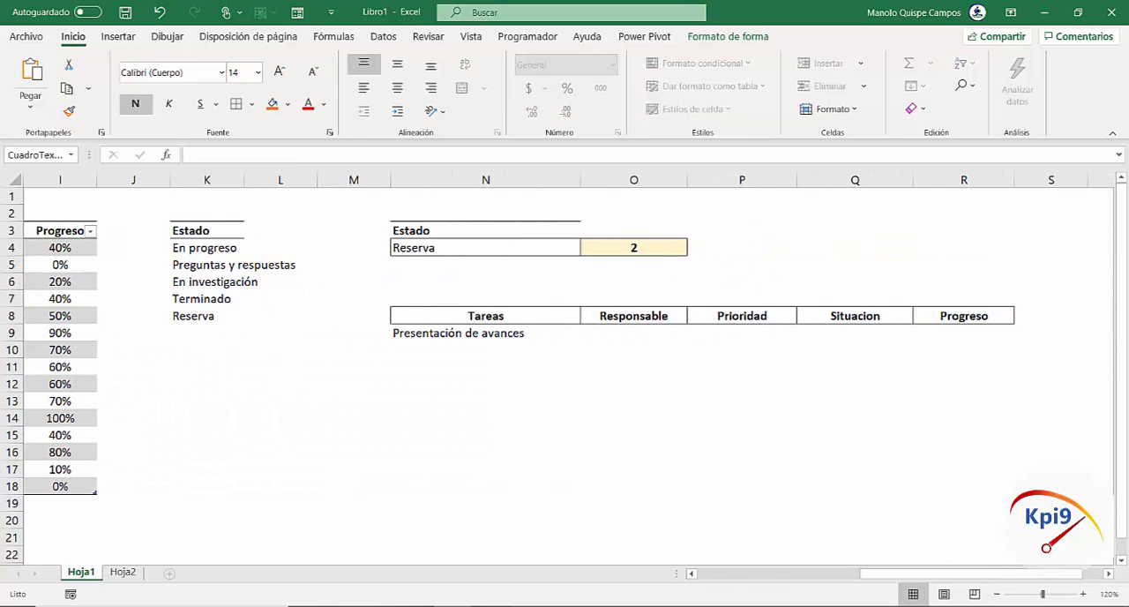
{"action": "key", "text": "Escape"}
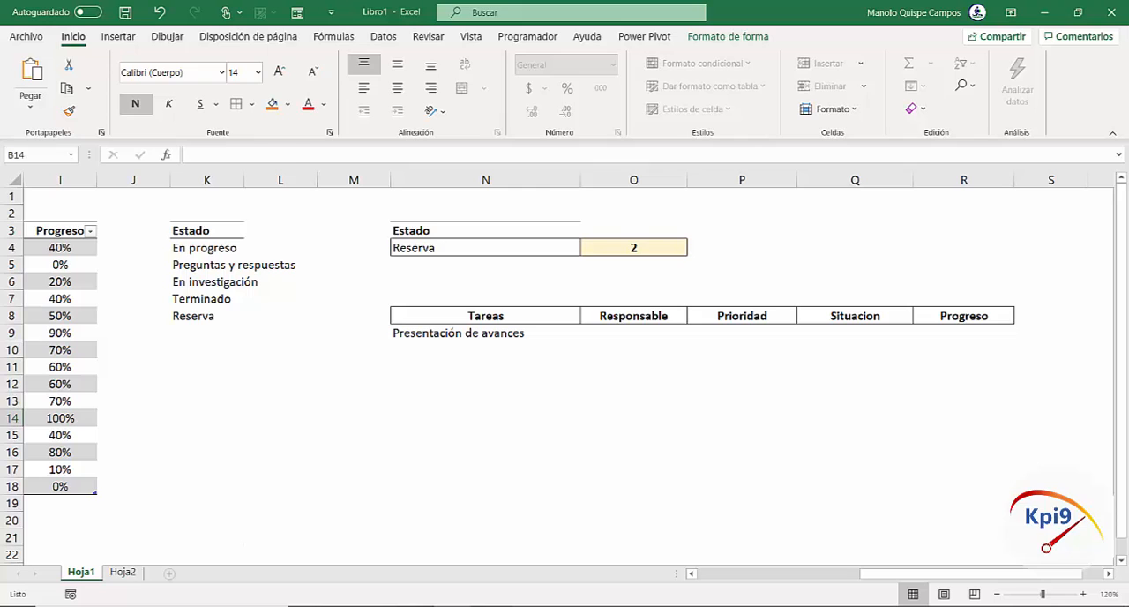
Copy the N9 formula across through the Progreso column and format the Progreso result as a centred percentage
{"action": "left_click", "coordinate": [507, 337]}
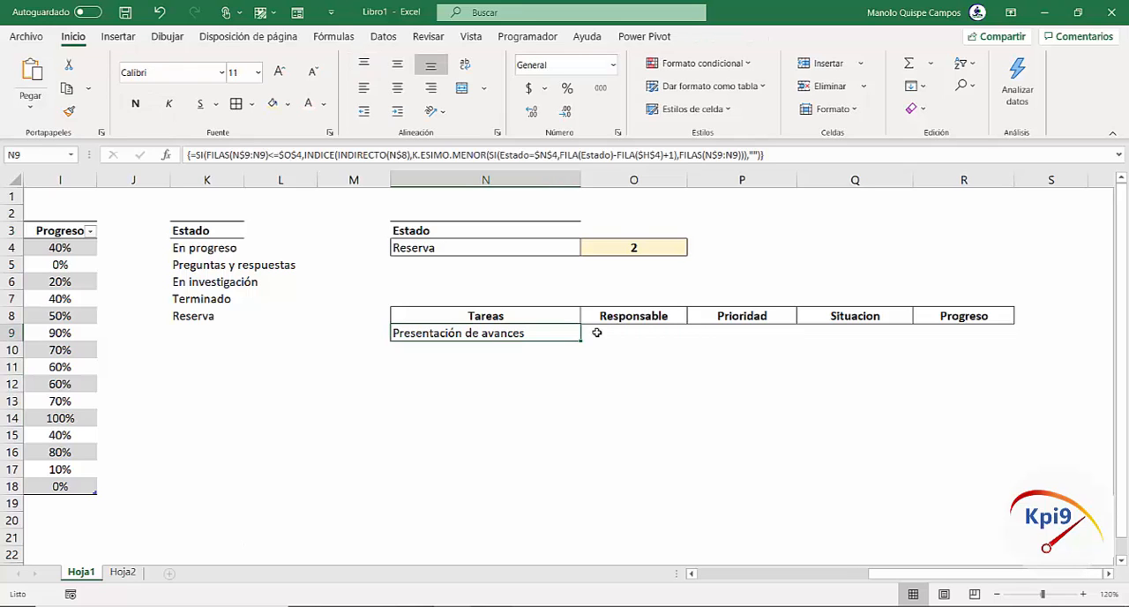
{"action": "left_click_drag", "start_coordinate": [583, 340], "coordinate": [998, 328]}
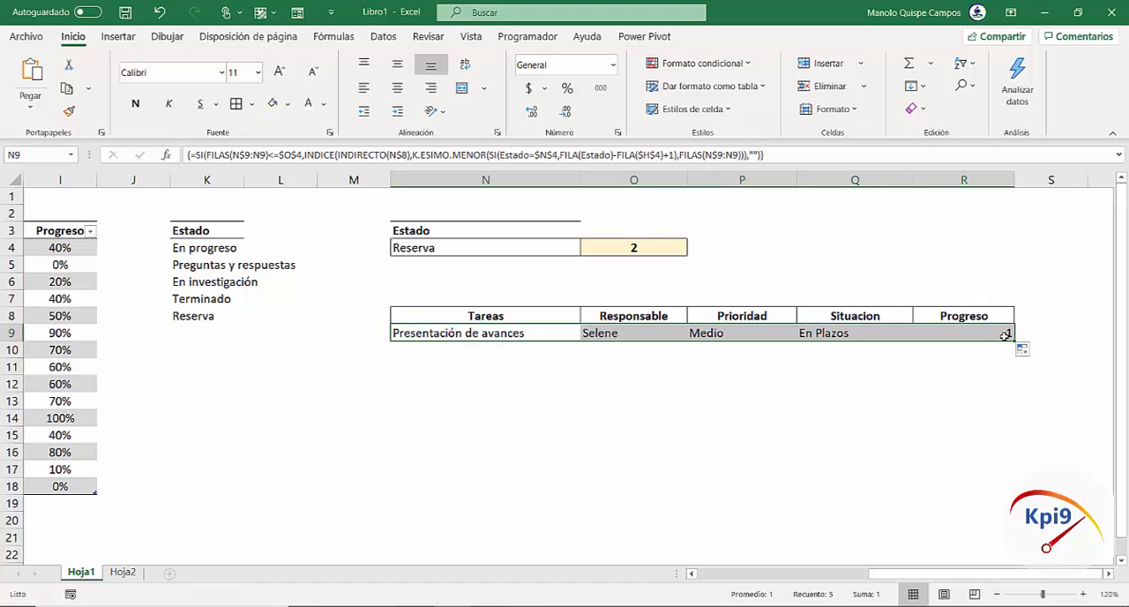
{"action": "left_click", "coordinate": [971, 336]}
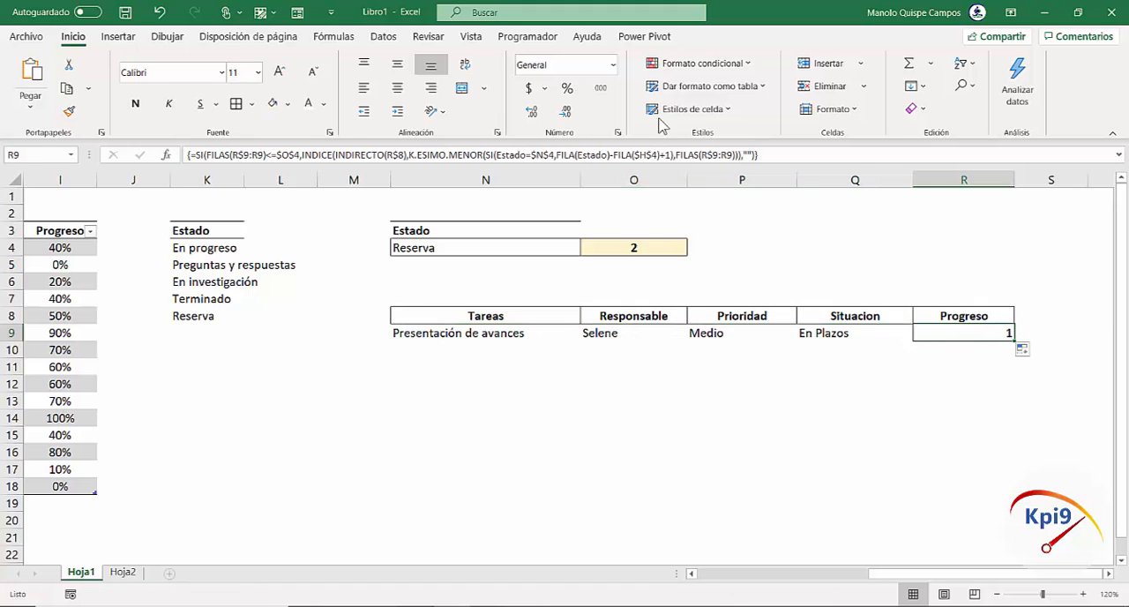
{"action": "left_click", "coordinate": [567, 88]}
{"action": "left_click", "coordinate": [395, 93]}
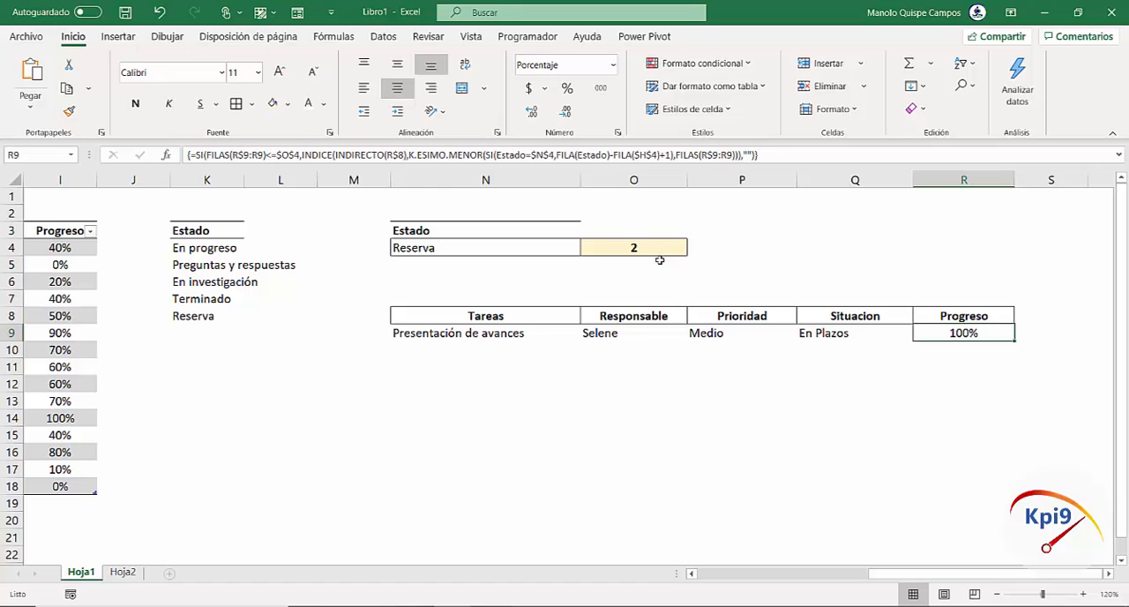
Fill the row 9 formulas from Tareas to Progreso down through row 21
{"action": "left_click_drag", "start_coordinate": [474, 340], "coordinate": [1030, 545]}
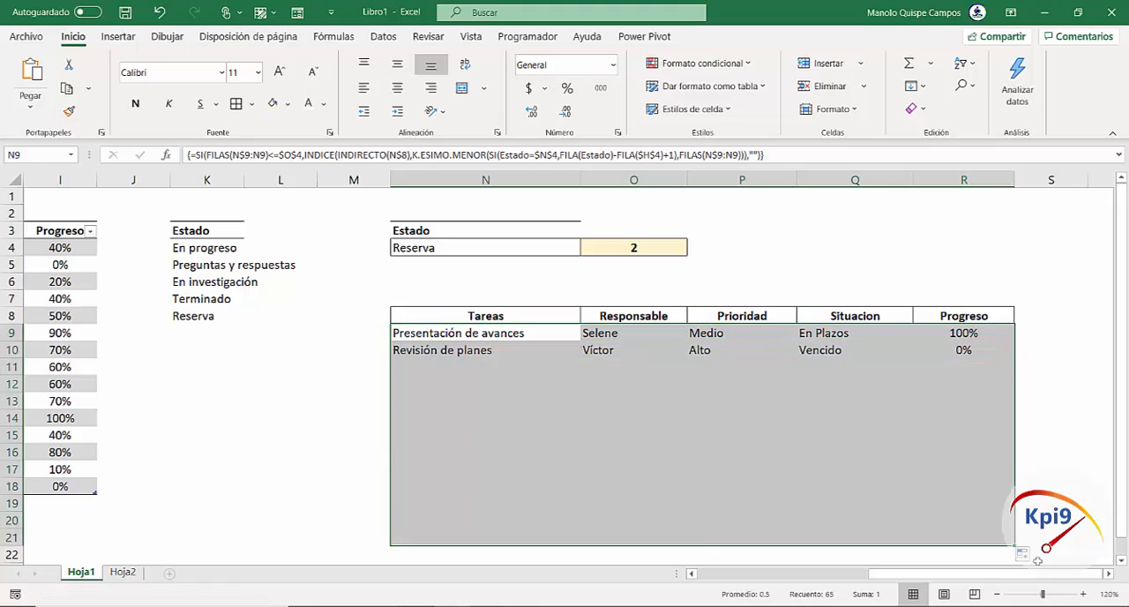
{"action": "left_click", "coordinate": [384, 447]}
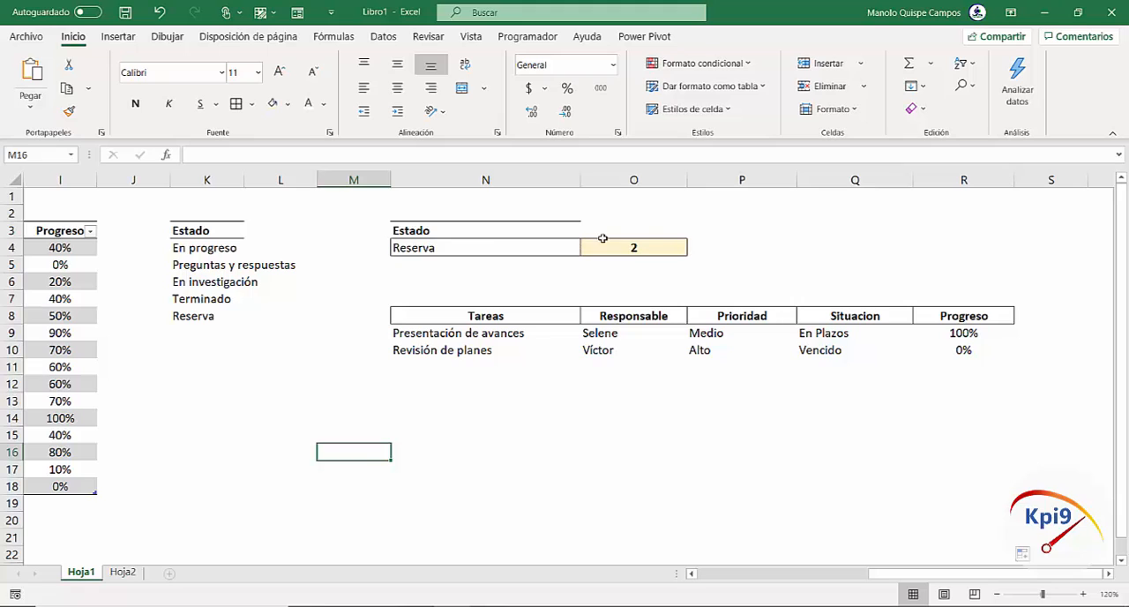
Test the Estado selector in N4 with Preguntas y respuestas and En investigación, ending on En progreso
{"action": "left_click", "coordinate": [502, 248]}
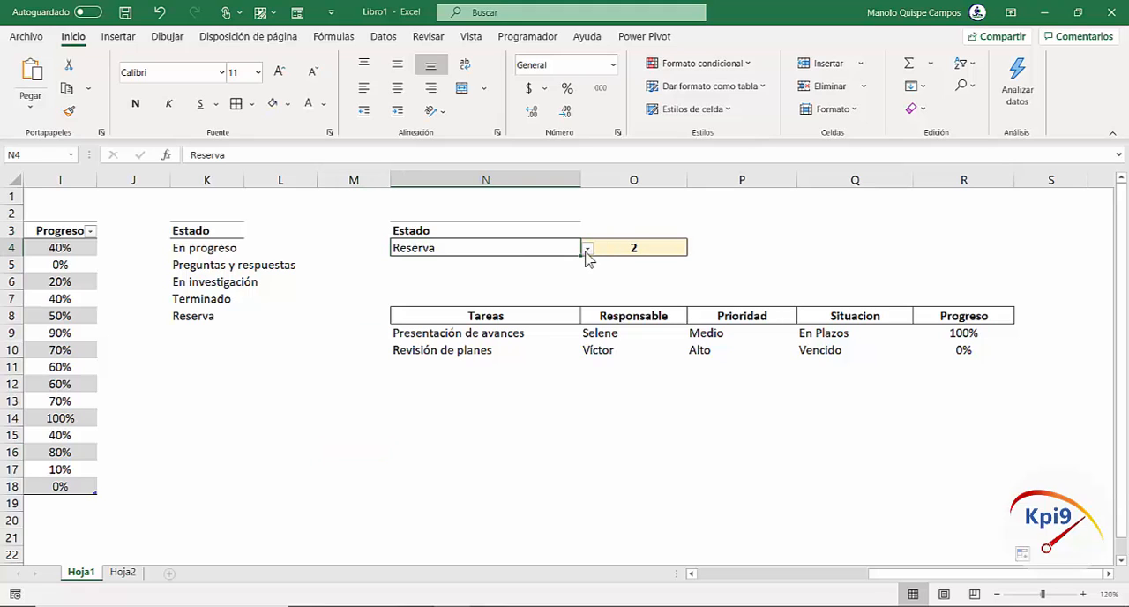
{"action": "left_click", "coordinate": [587, 249]}
{"action": "left_click", "coordinate": [575, 274]}
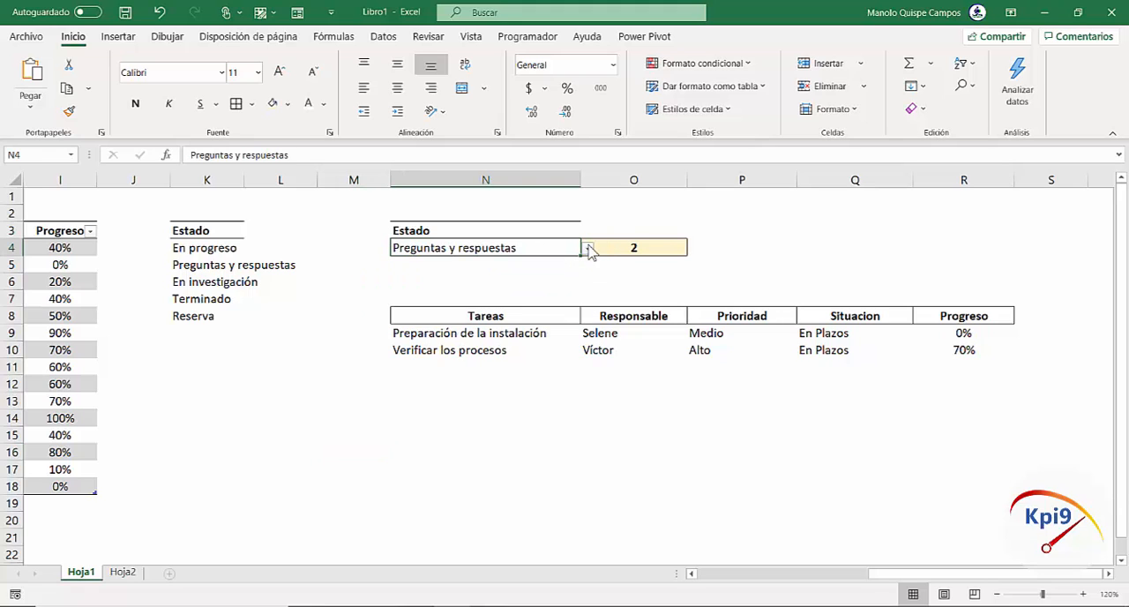
{"action": "left_click", "coordinate": [587, 249]}
{"action": "left_click", "coordinate": [547, 288]}
{"action": "left_click", "coordinate": [587, 251]}
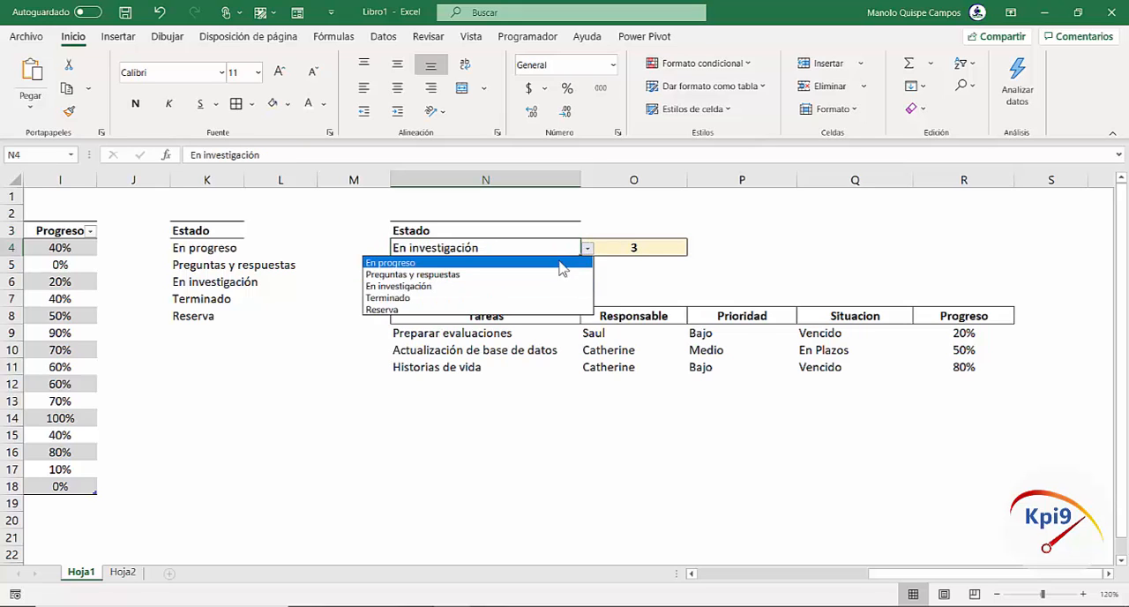
{"action": "left_click", "coordinate": [556, 263]}
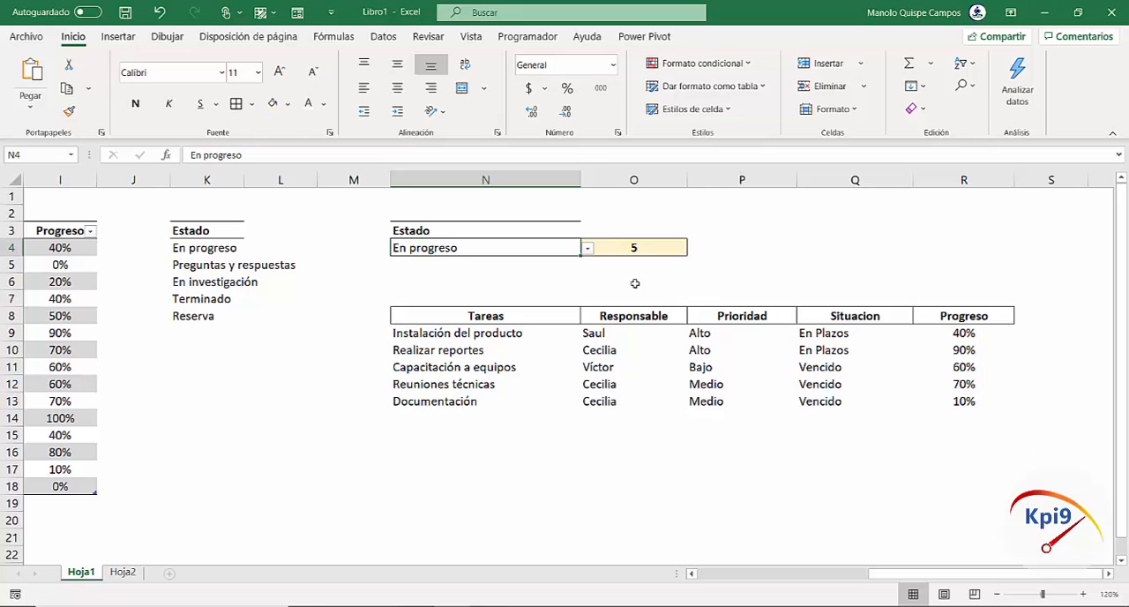
{"action": "left_click", "coordinate": [927, 276]}
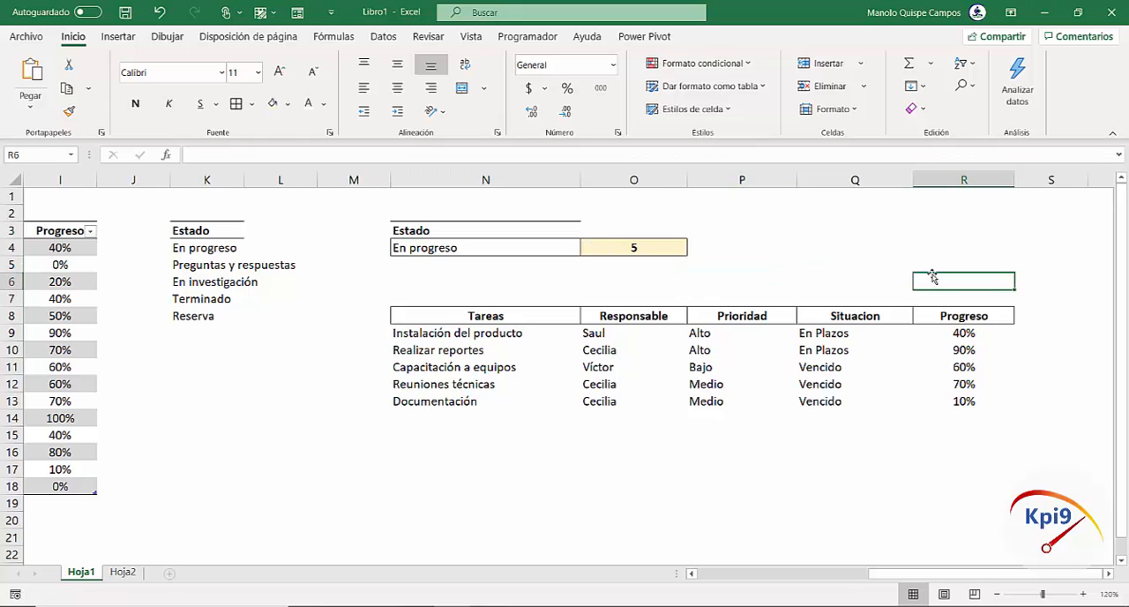
Replace the Prioridad header in P8 of the results table with the source table's Tipo header
{"action": "left_click_drag", "start_coordinate": [949, 575], "coordinate": [1041, 571]}
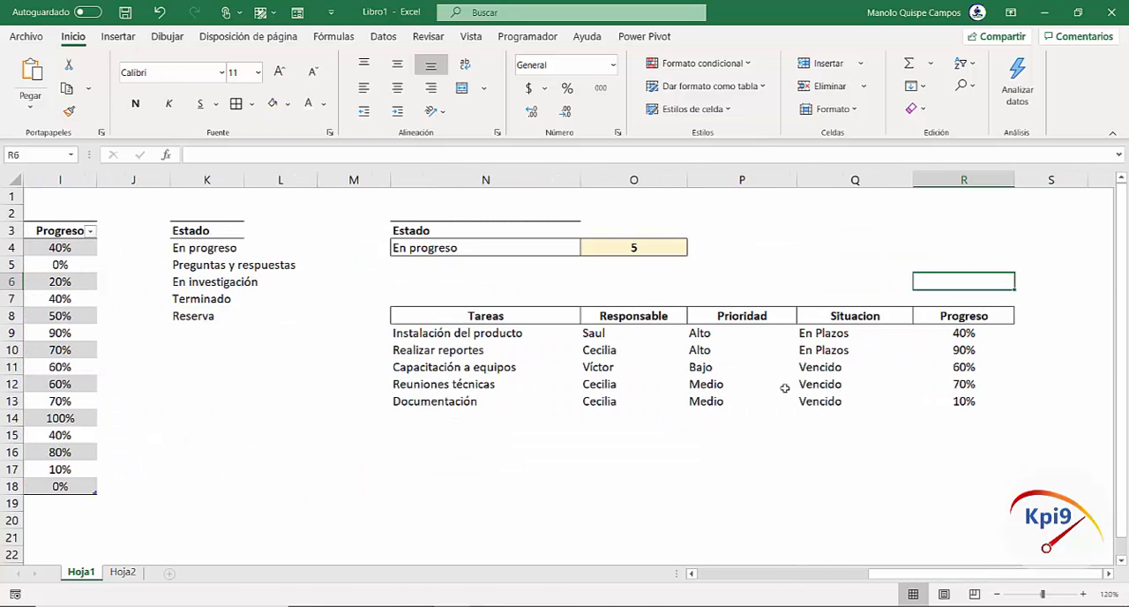
{"action": "left_click", "coordinate": [766, 317]}
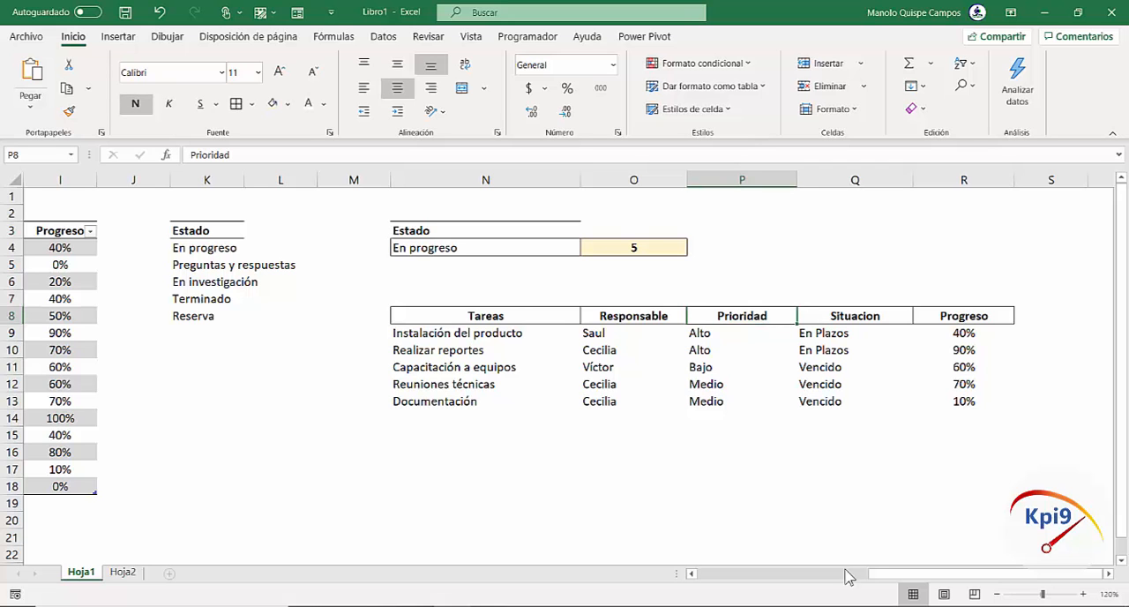
{"action": "left_click_drag", "start_coordinate": [898, 575], "coordinate": [670, 602]}
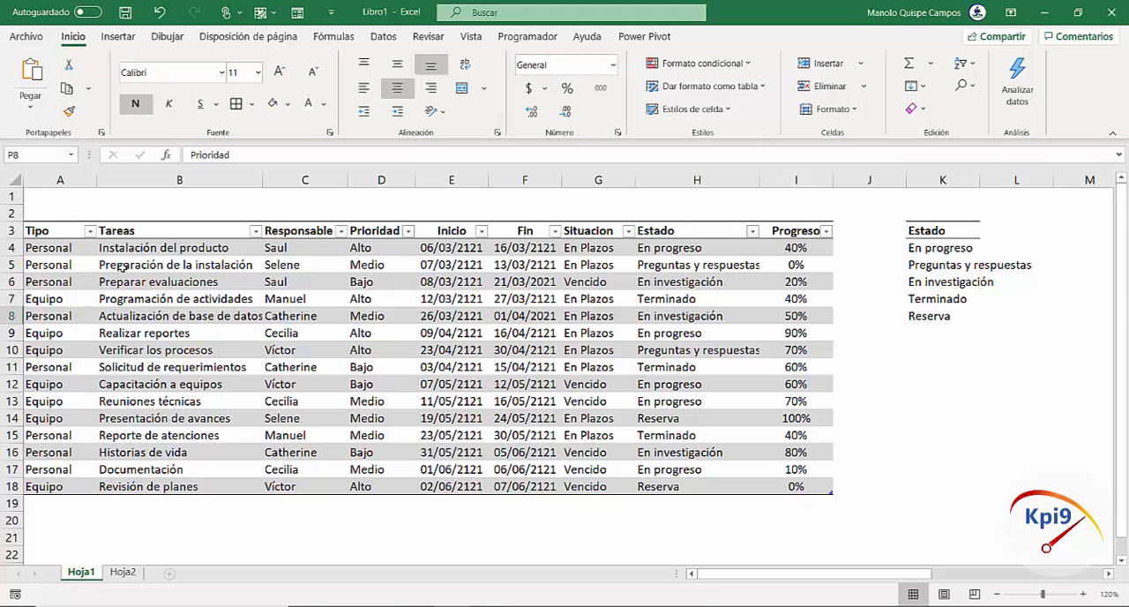
{"action": "left_click", "coordinate": [53, 230]}
{"action": "left_click_drag", "start_coordinate": [839, 579], "coordinate": [1006, 581]}
{"action": "left_click", "coordinate": [730, 320]}
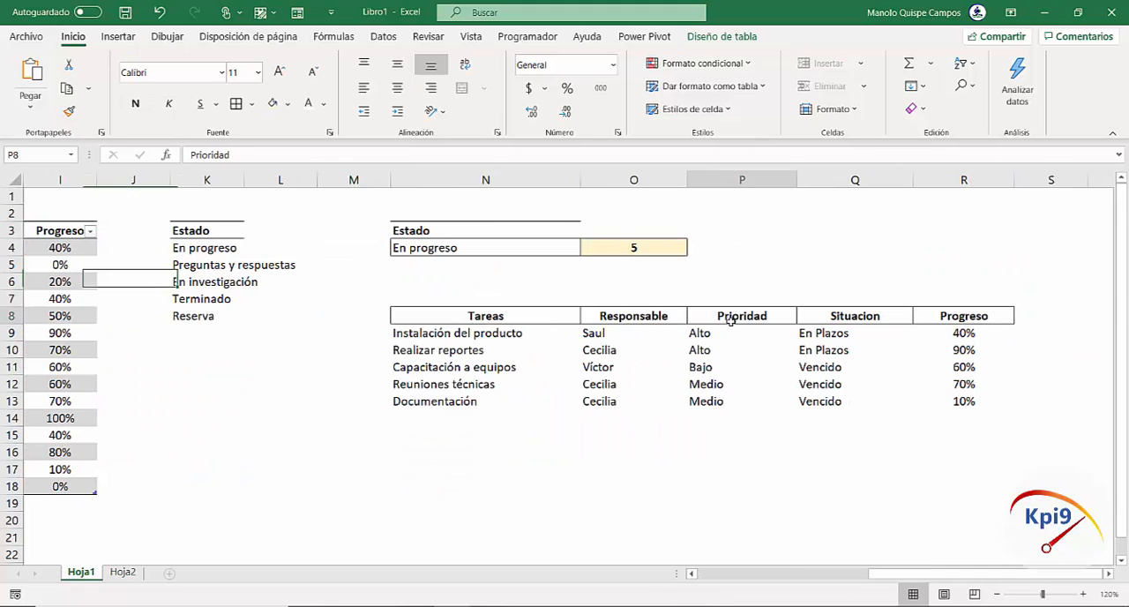
{"action": "type", "text": "Tipo"}
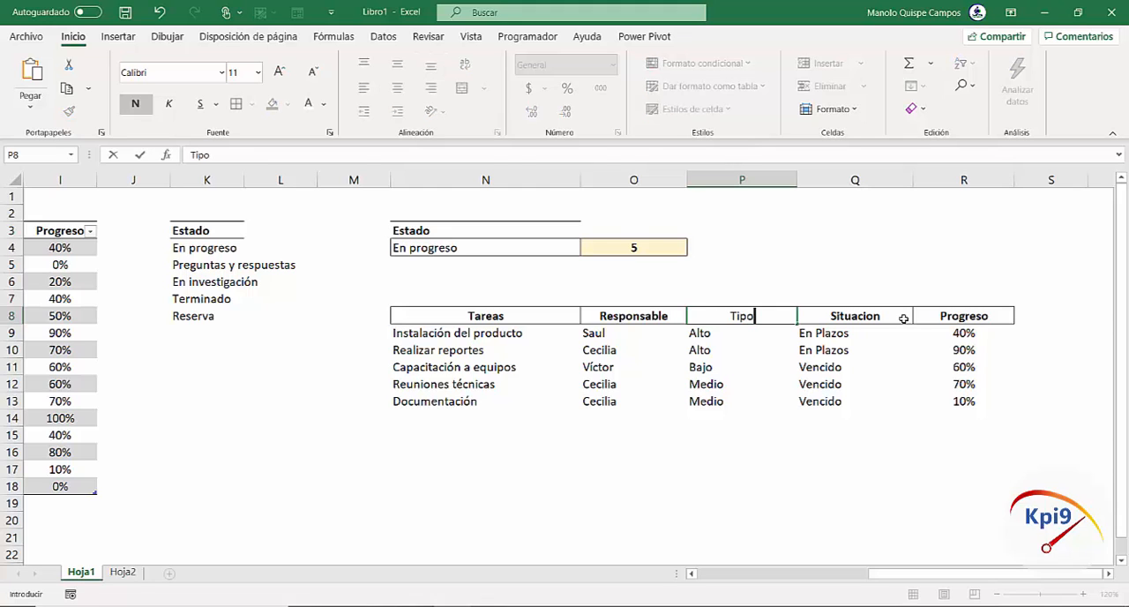
{"action": "key", "text": "Return"}
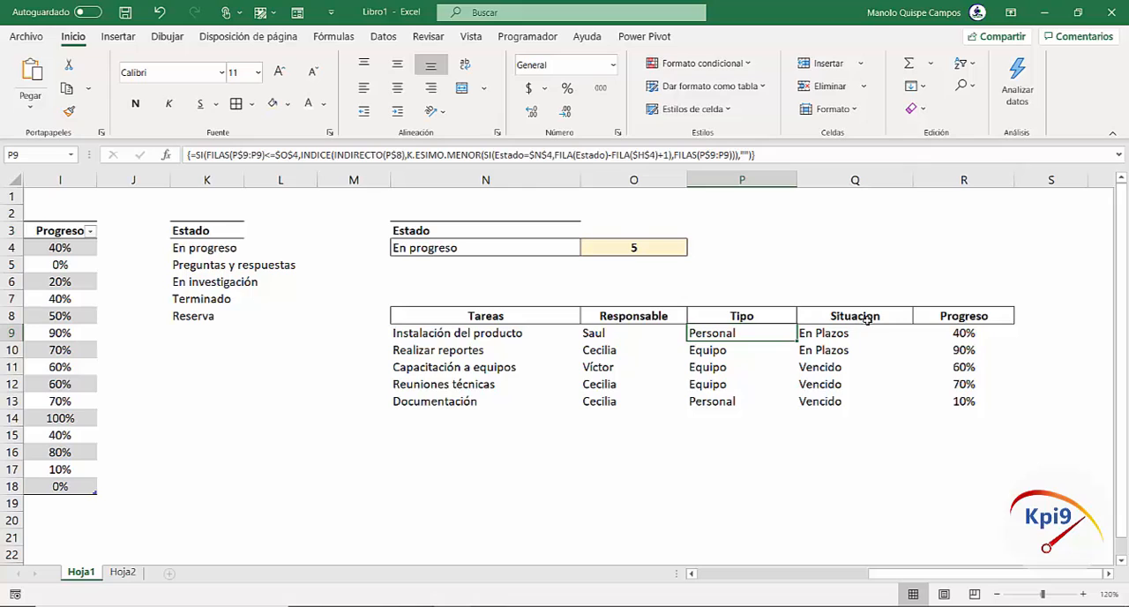
Replace the Tareas header in N8 with Estado to test the results column
{"action": "left_click", "coordinate": [530, 316]}
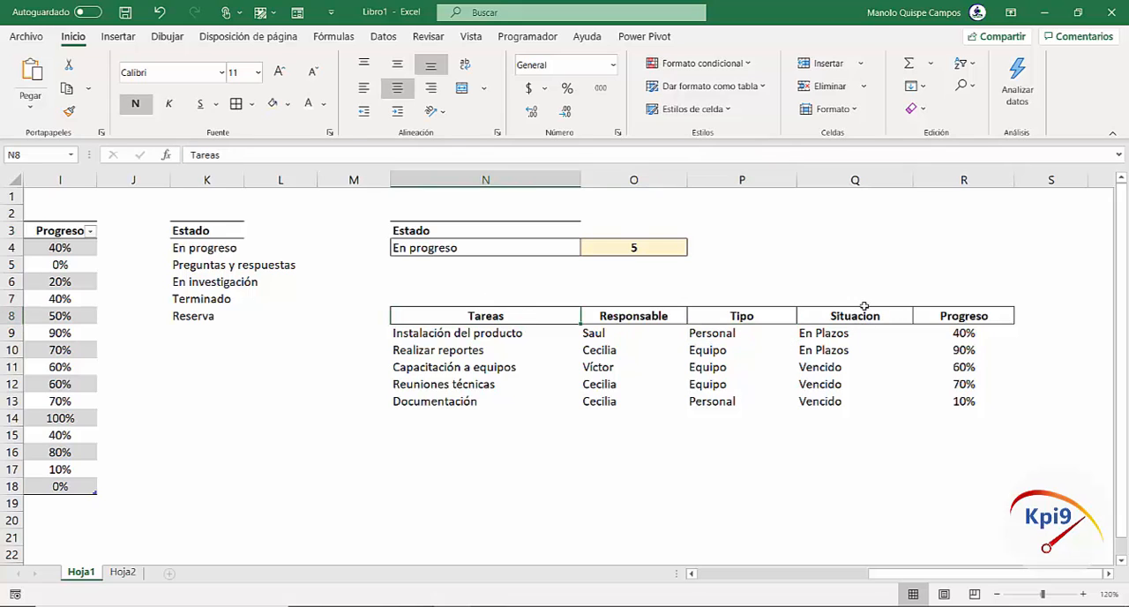
{"action": "type", "text": "Estado"}
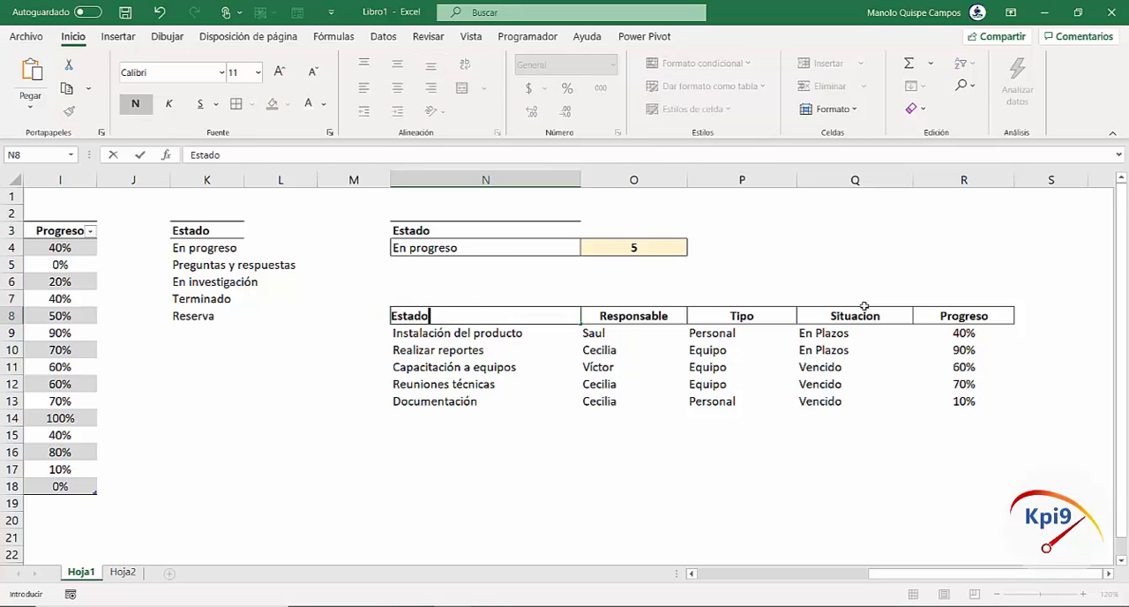
{"action": "key", "text": "Return"}
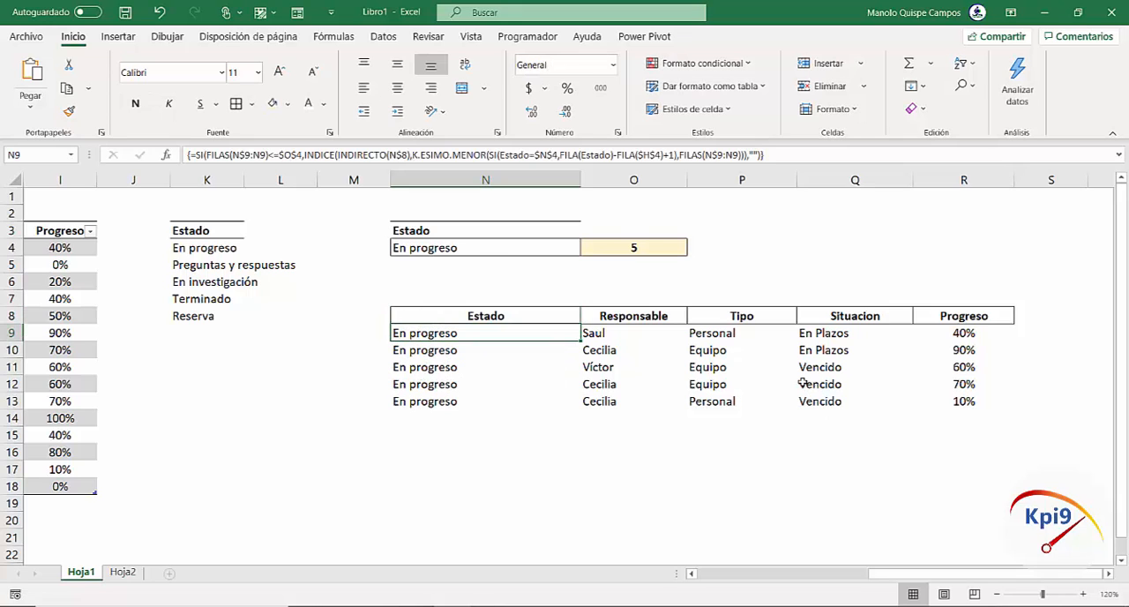
Change the first results header in N8 to Responsable
{"action": "left_click", "coordinate": [532, 318]}
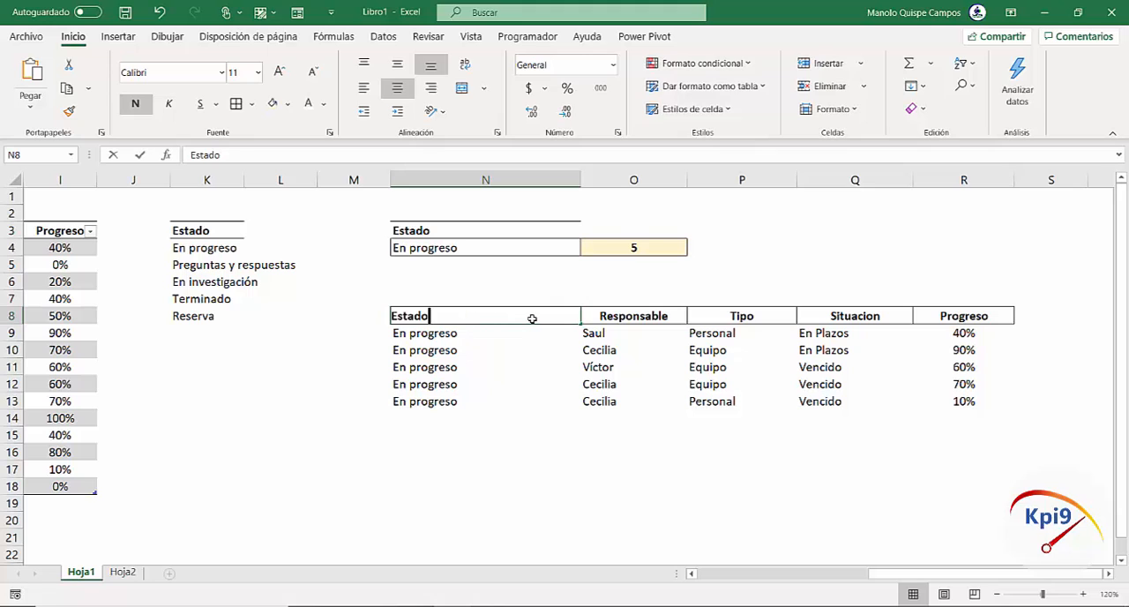
{"action": "type", "text": "Respo"}
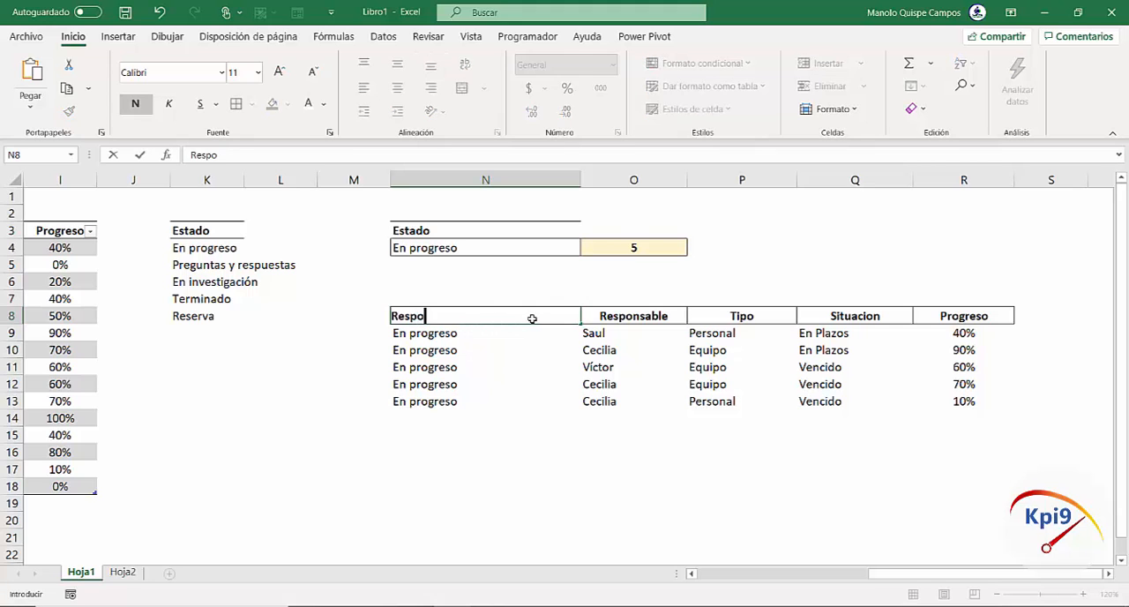
{"action": "type", "text": "nsable"}
{"action": "key", "text": "Return"}
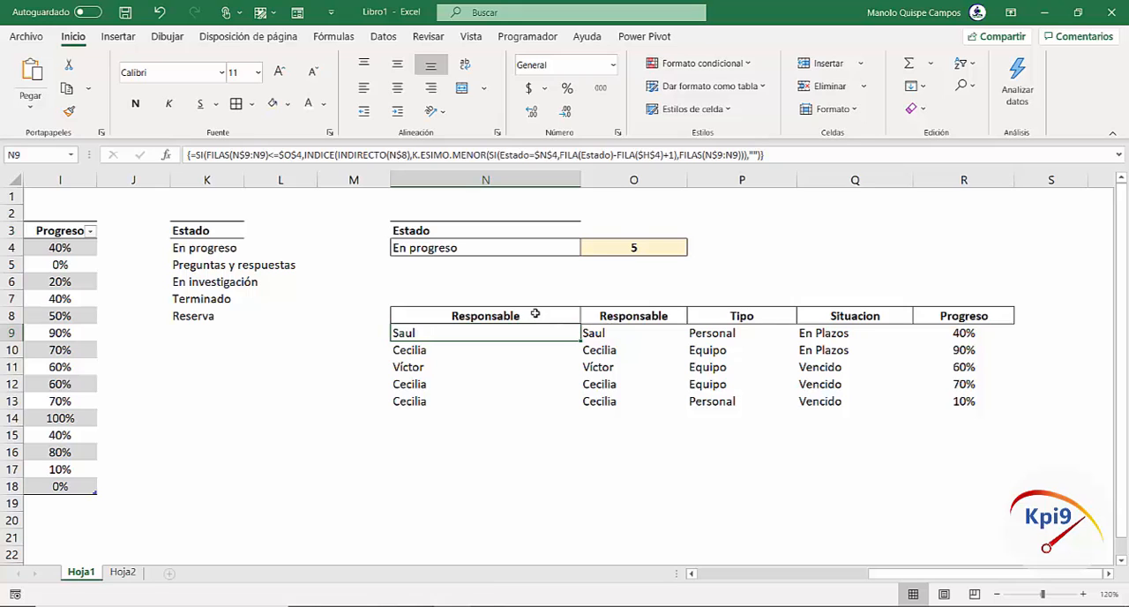
Try the singular header name Tarea in N8, which differs from the source column's name
{"action": "left_click", "coordinate": [535, 313]}
{"action": "type", "text": "Tarea"}
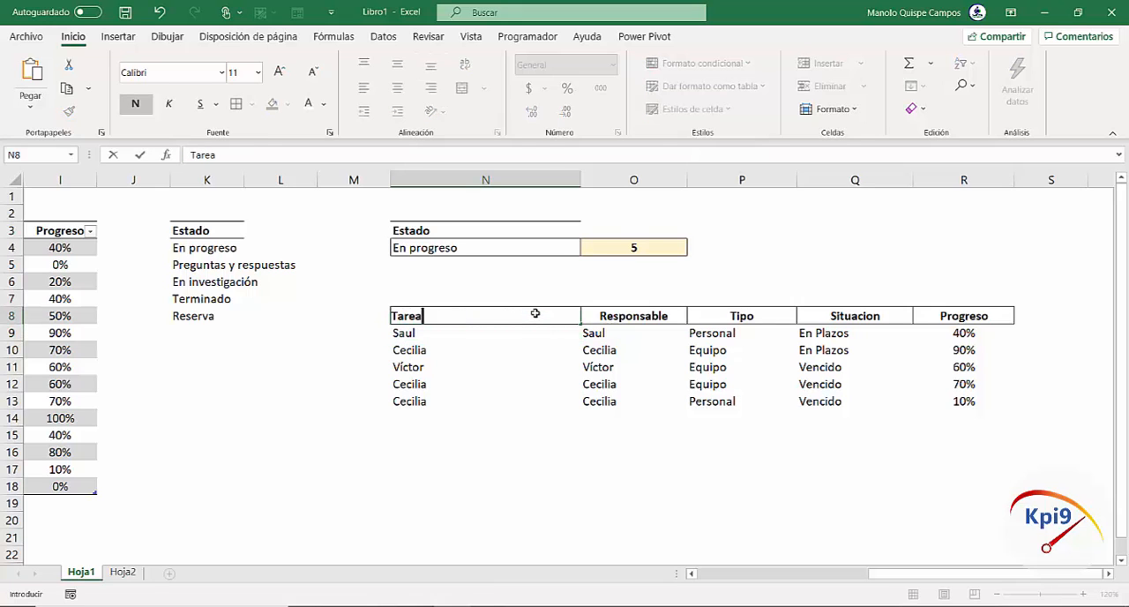
{"action": "key", "text": "Return"}
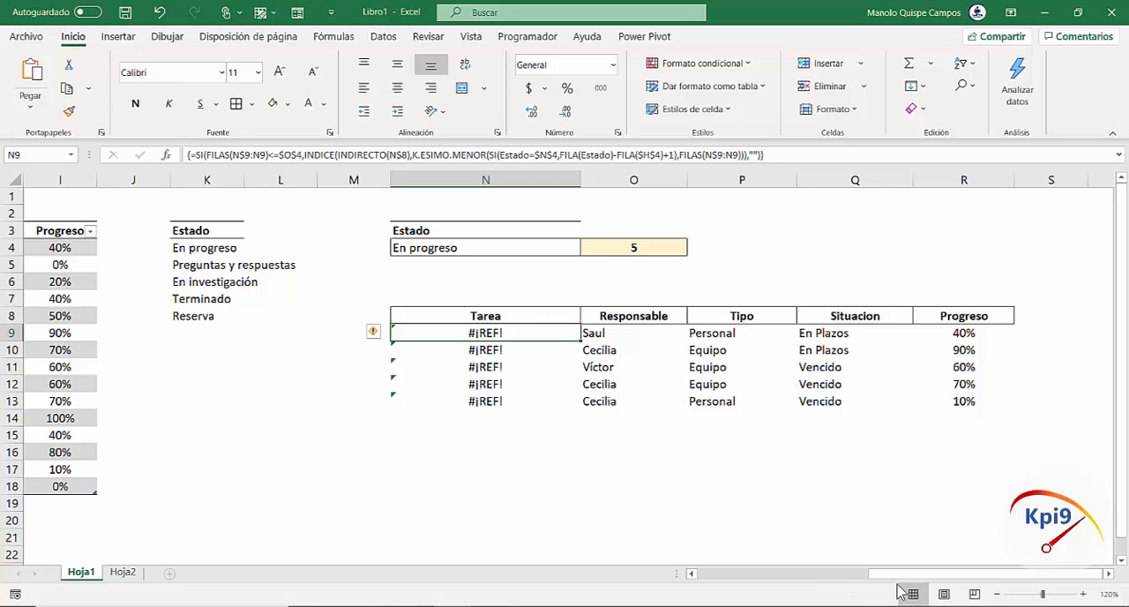
Correct the N8 header to Tareas so it matches the source column's name
{"action": "left_click_drag", "start_coordinate": [889, 576], "coordinate": [984, 571]}
{"action": "left_click", "coordinate": [522, 314]}
{"action": "double_click", "coordinate": [522, 313]}
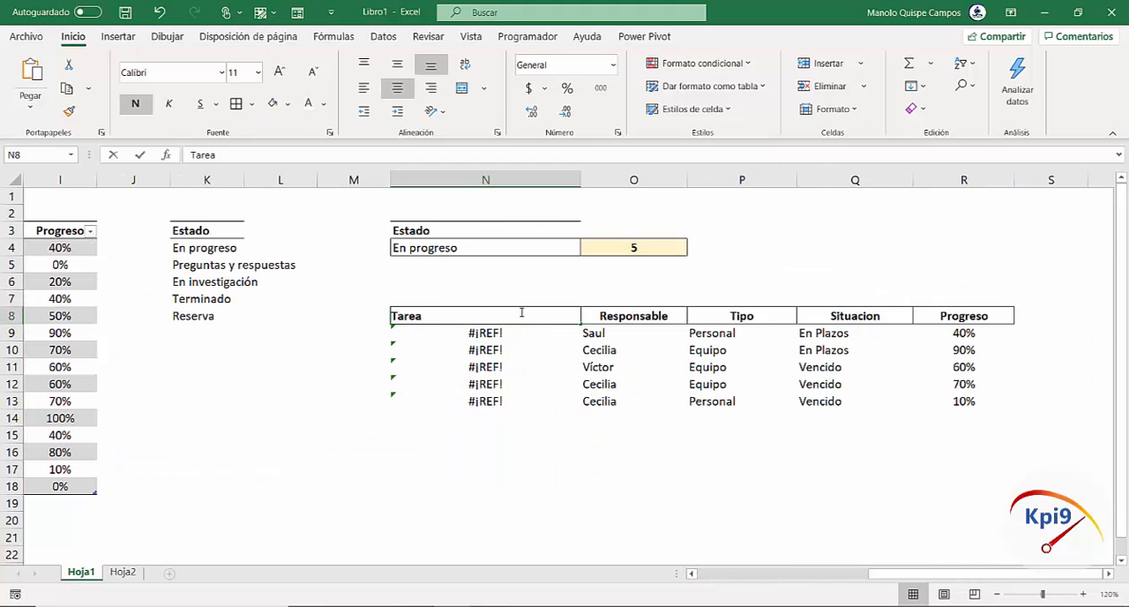
{"action": "type", "text": "s"}
{"action": "key", "text": "Return"}
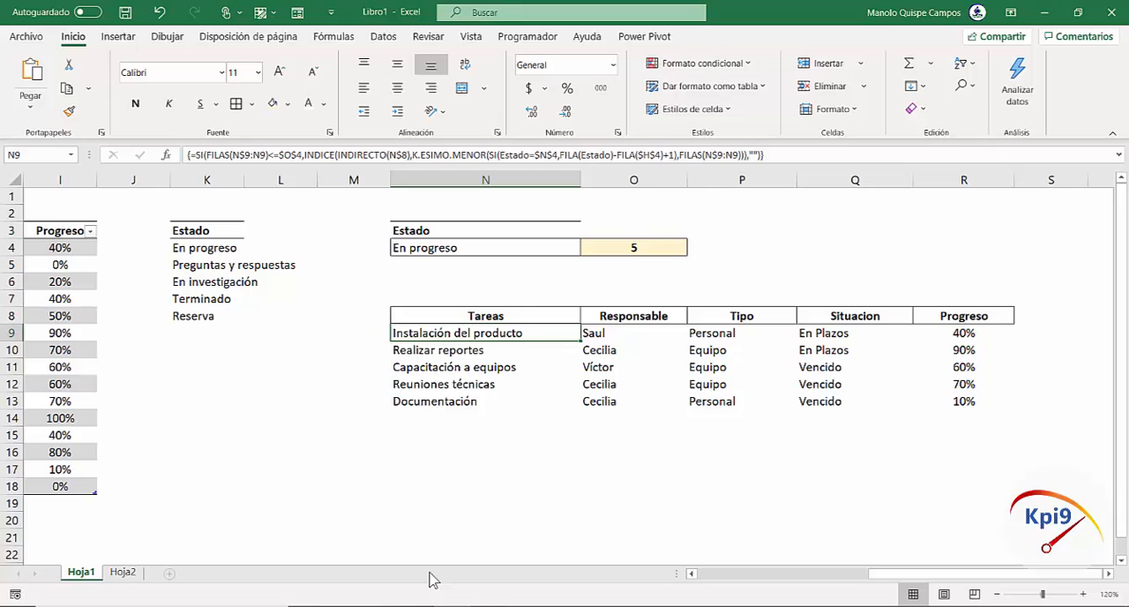
{"action": "left_click", "coordinate": [530, 435]}
{"action": "left_click", "coordinate": [547, 486]}
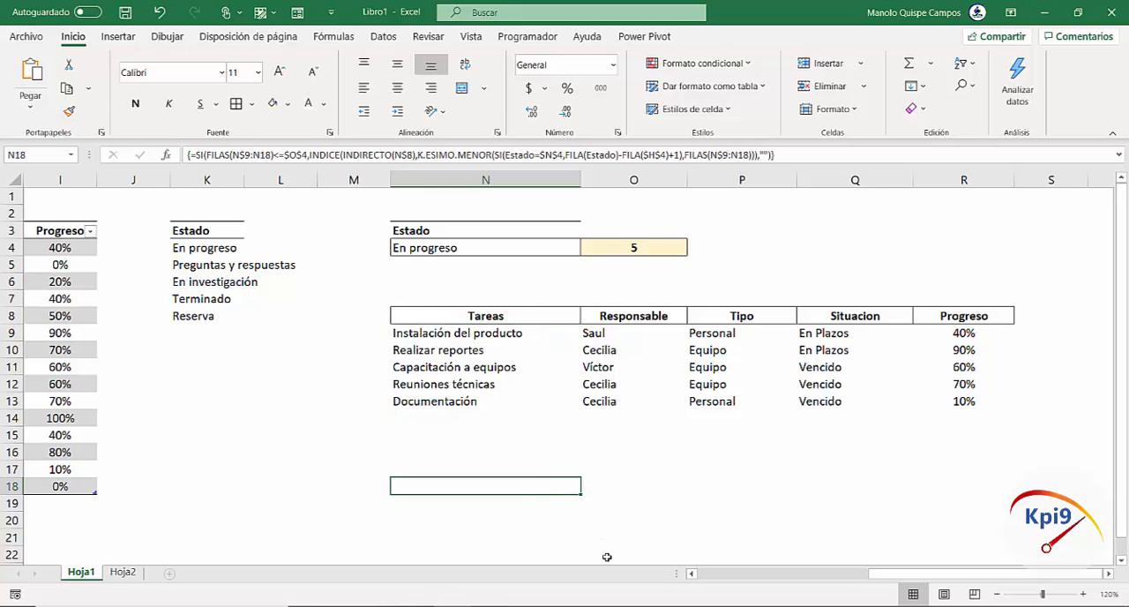
Test the Estado selector with En investigación and Reserva, and set it back to En progreso
{"action": "left_click_drag", "start_coordinate": [885, 575], "coordinate": [704, 575]}
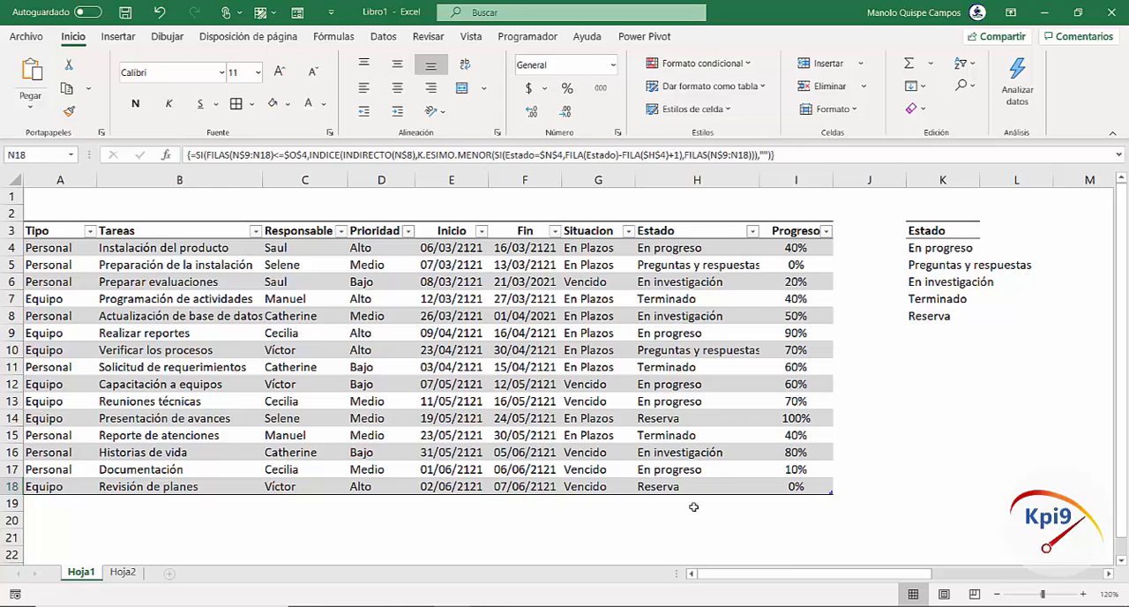
{"action": "left_click_drag", "start_coordinate": [799, 578], "coordinate": [1034, 574]}
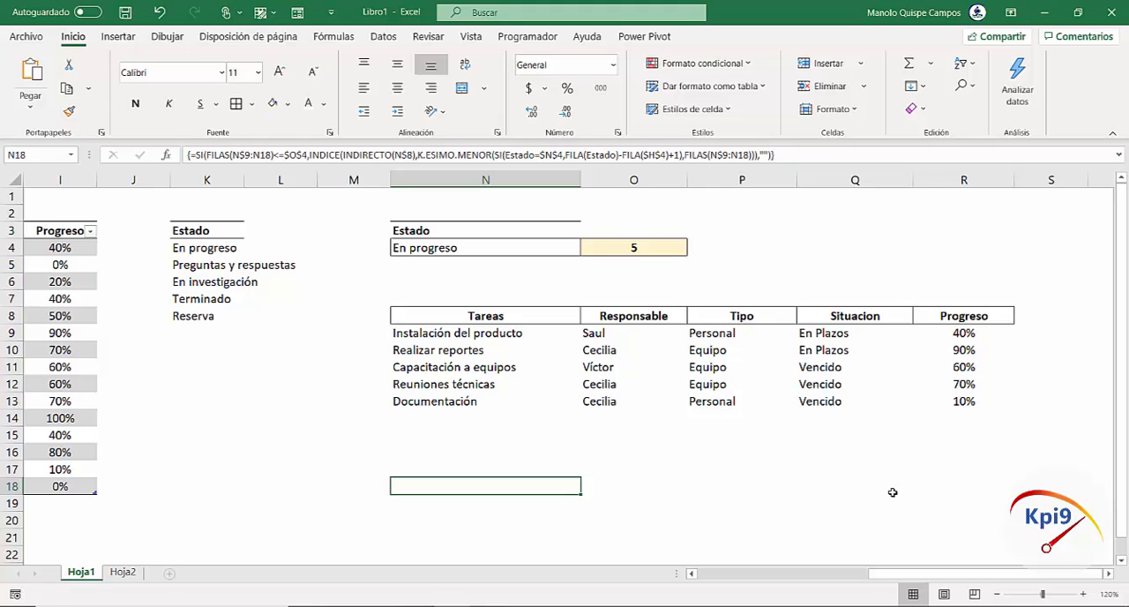
{"action": "left_click", "coordinate": [561, 252]}
{"action": "left_click", "coordinate": [586, 248]}
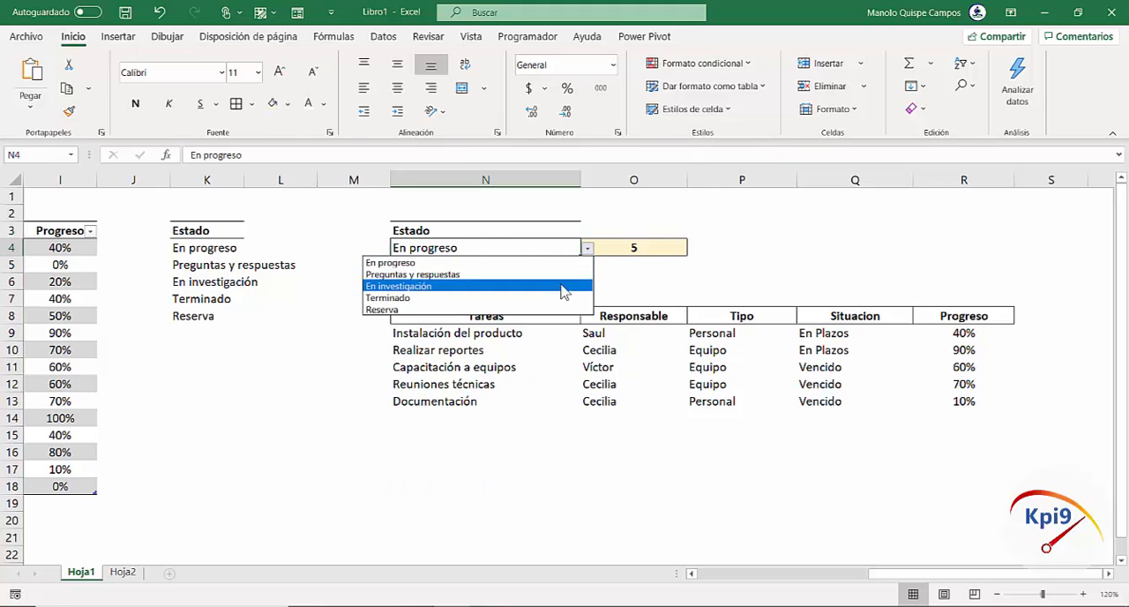
{"action": "left_click", "coordinate": [583, 263]}
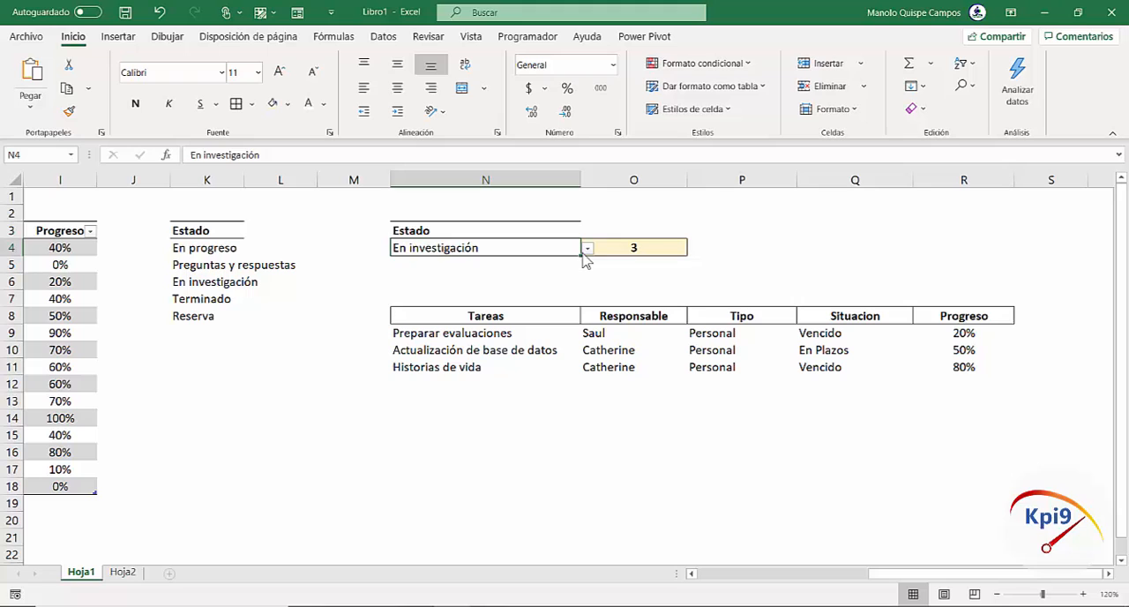
{"action": "left_click", "coordinate": [587, 249]}
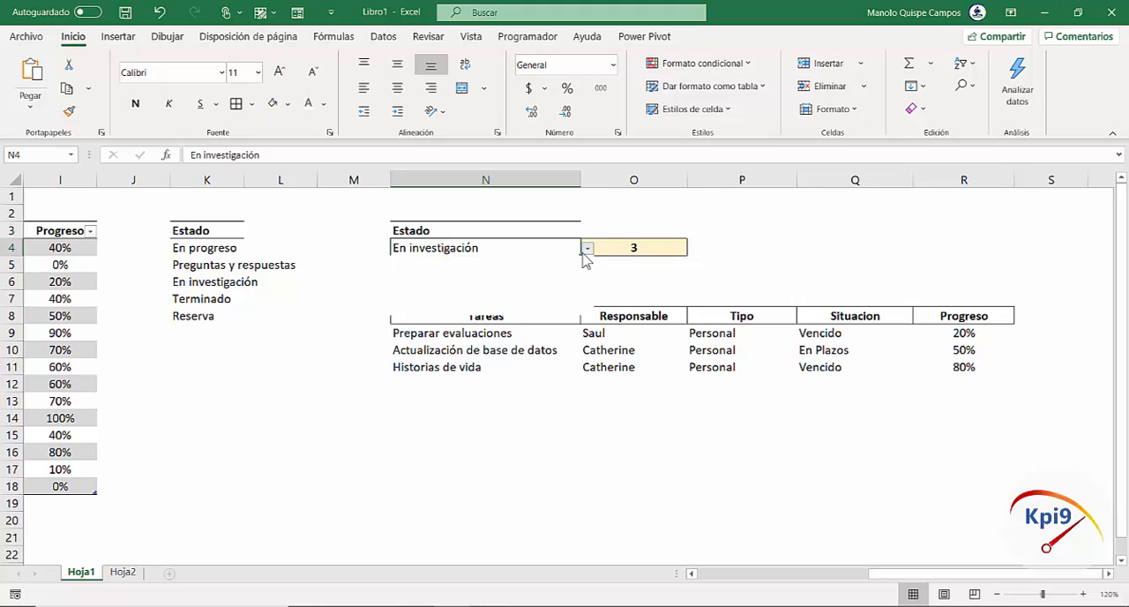
{"action": "left_click", "coordinate": [561, 311]}
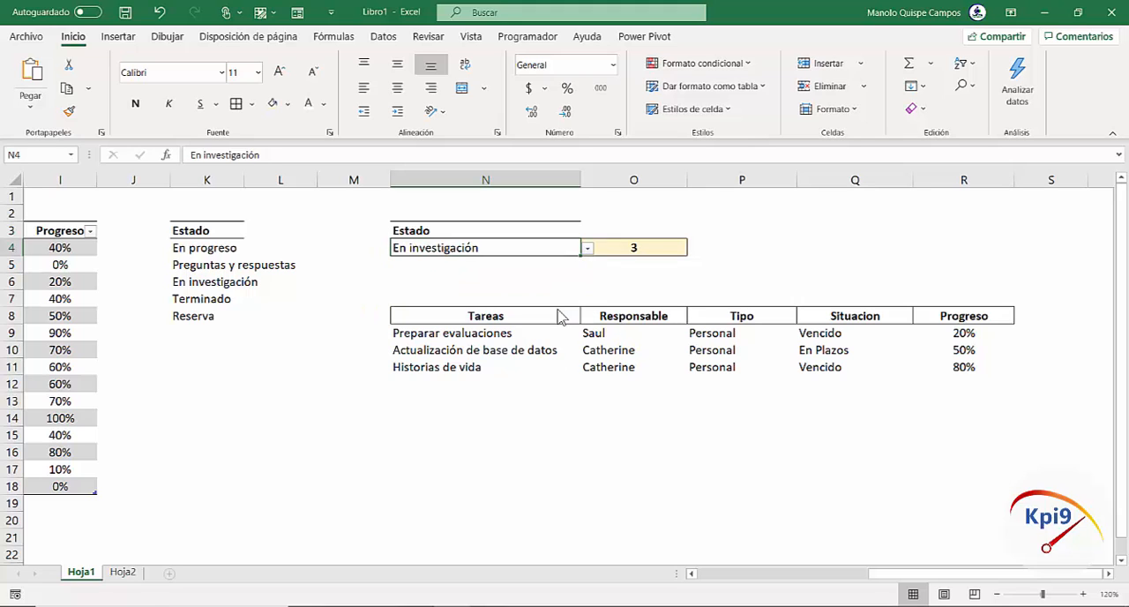
{"action": "left_click", "coordinate": [588, 249]}
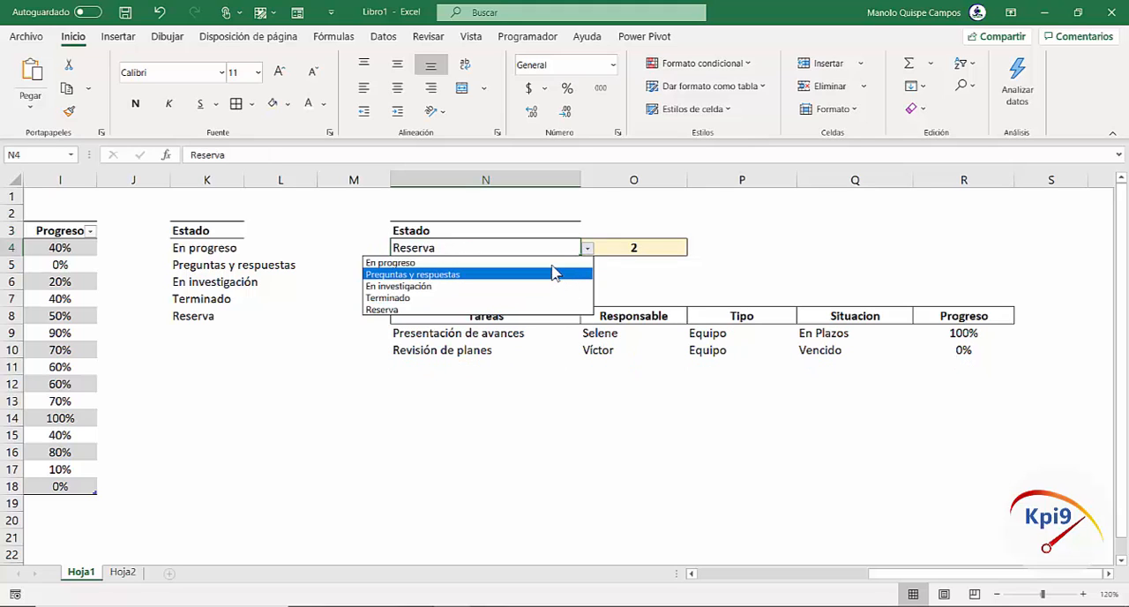
{"action": "left_click", "coordinate": [556, 263]}
{"action": "left_click", "coordinate": [764, 293]}
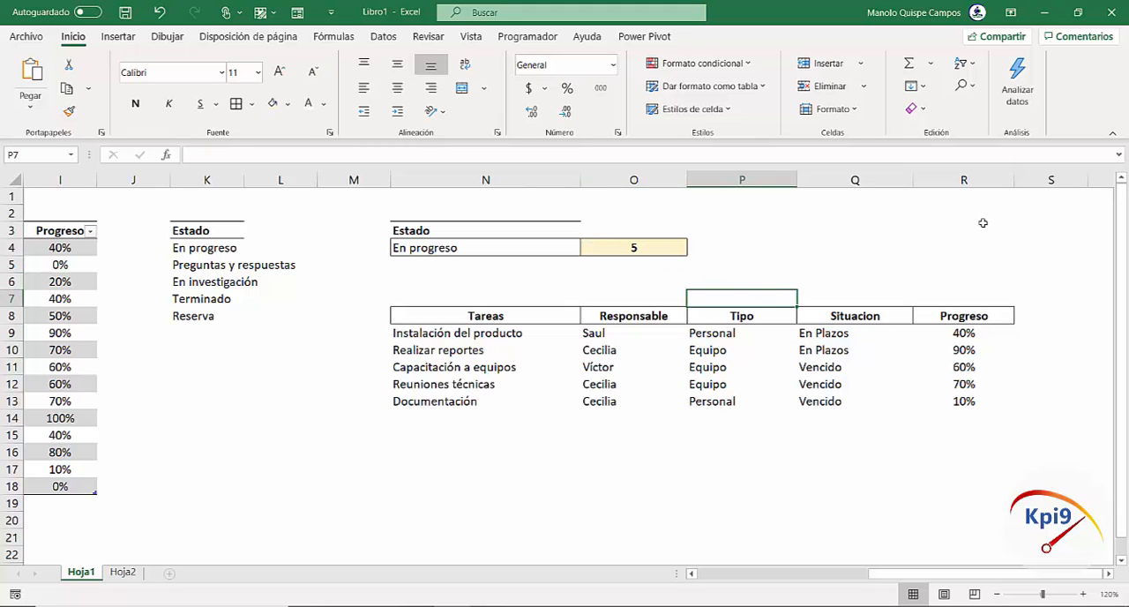